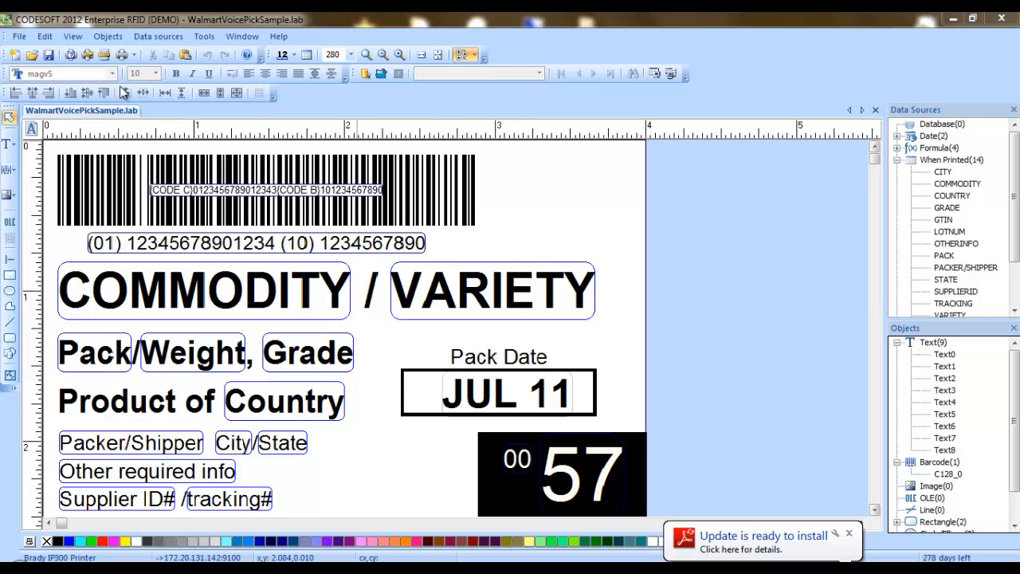
# - Dismiss the update notice and create a new label document that uses the current Brady IP300 printer
pyautogui.click(850, 535)
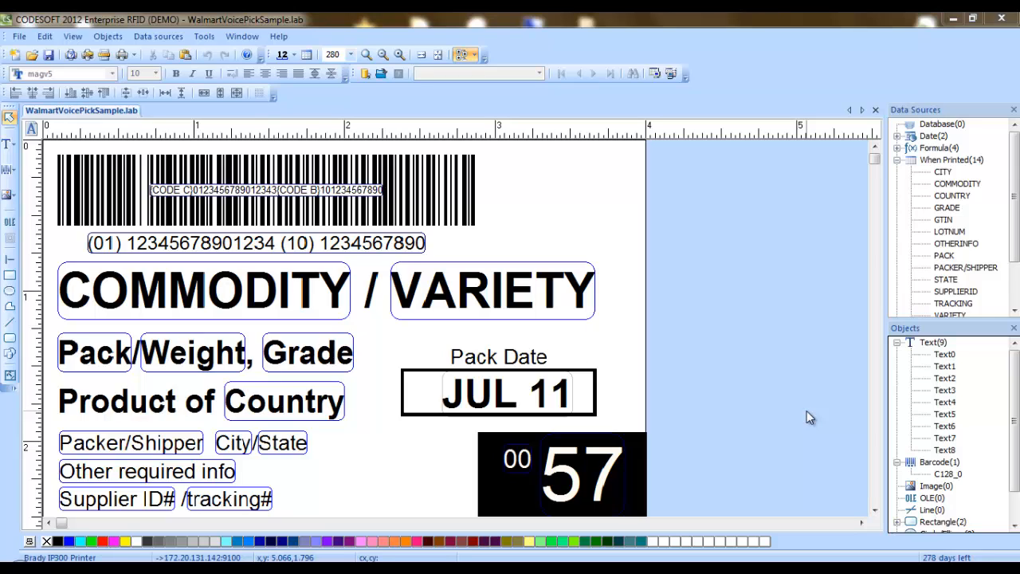
pyautogui.click(12, 57)
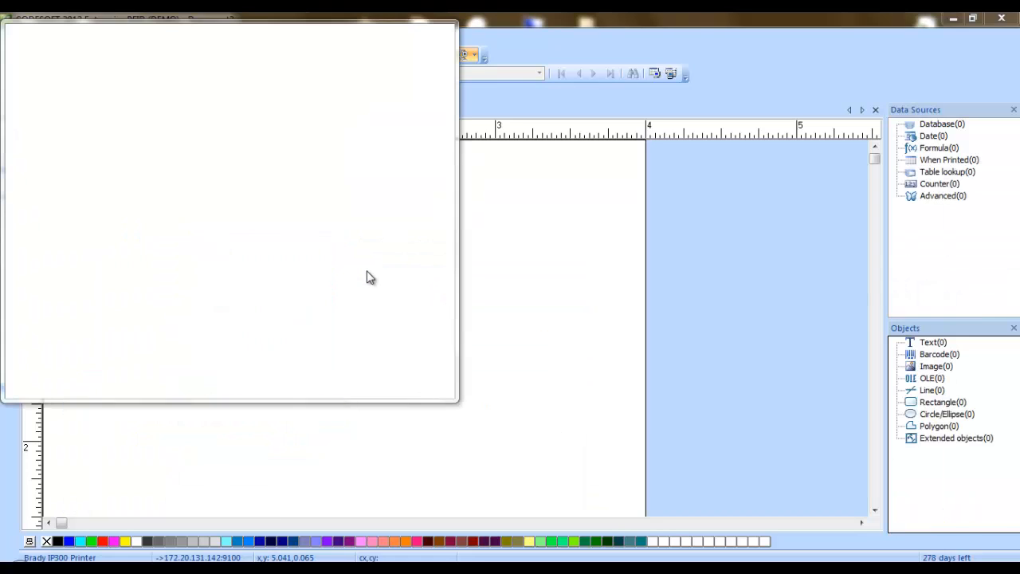
pyautogui.click(365, 252)
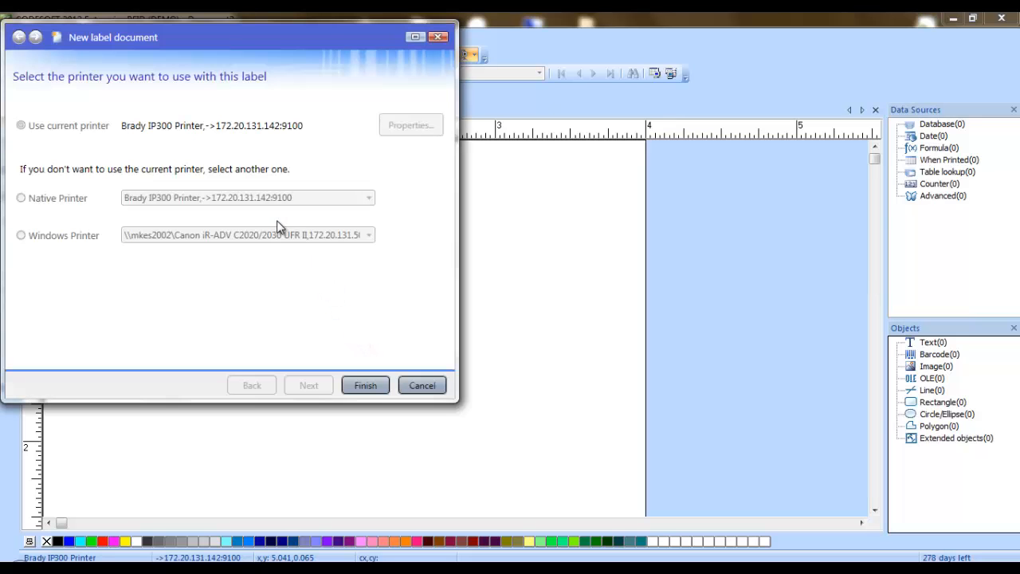
pyautogui.click(365, 385)
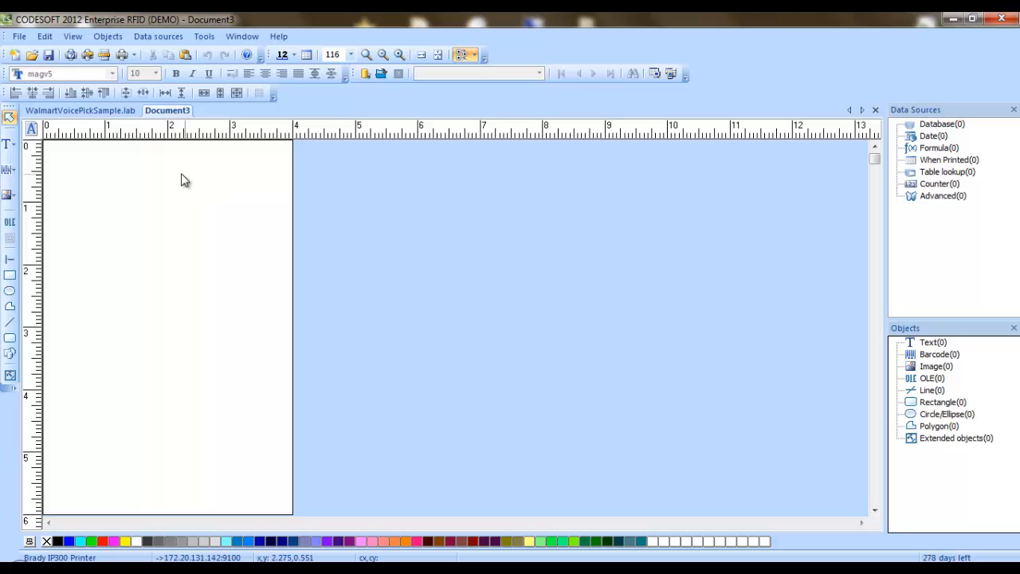
pyautogui.click(32, 129)
pyautogui.click(33, 128)
pyautogui.click(33, 128)
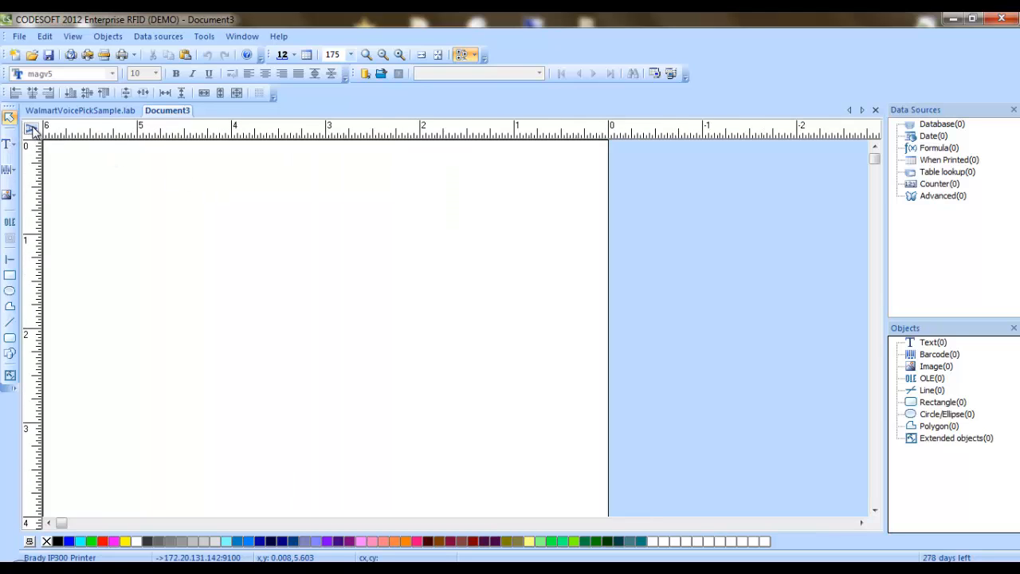
pyautogui.click(33, 129)
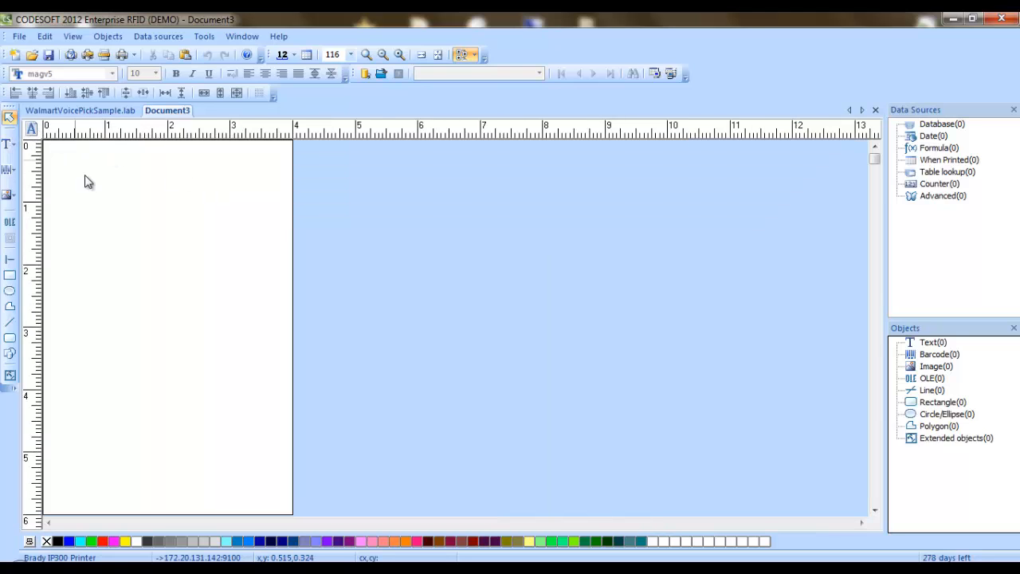
pyautogui.click(399, 54)
pyautogui.click(400, 54)
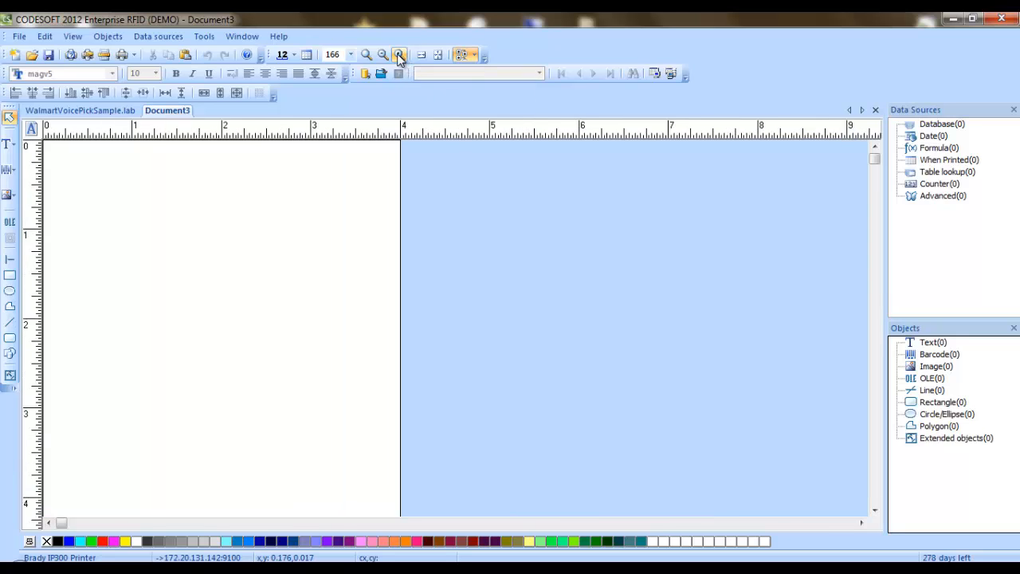
pyautogui.click(400, 55)
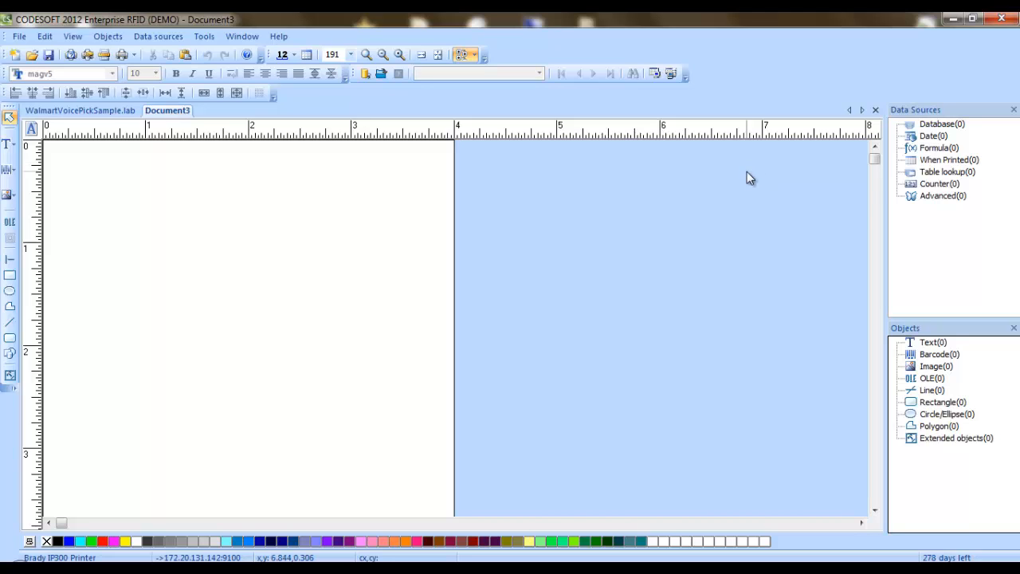
pyautogui.click(934, 163)
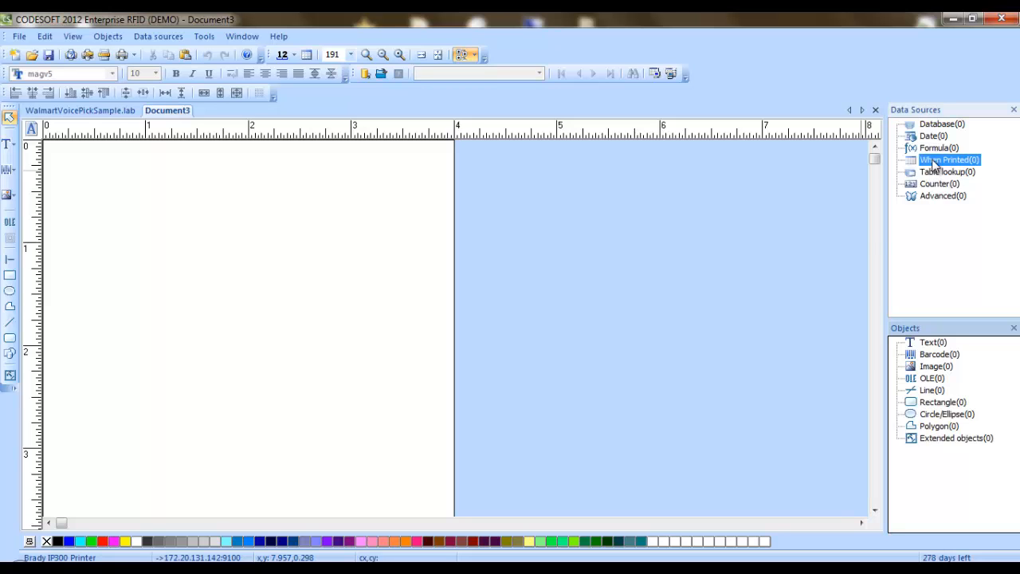
pyautogui.rightClick(934, 164)
pyautogui.click(928, 168)
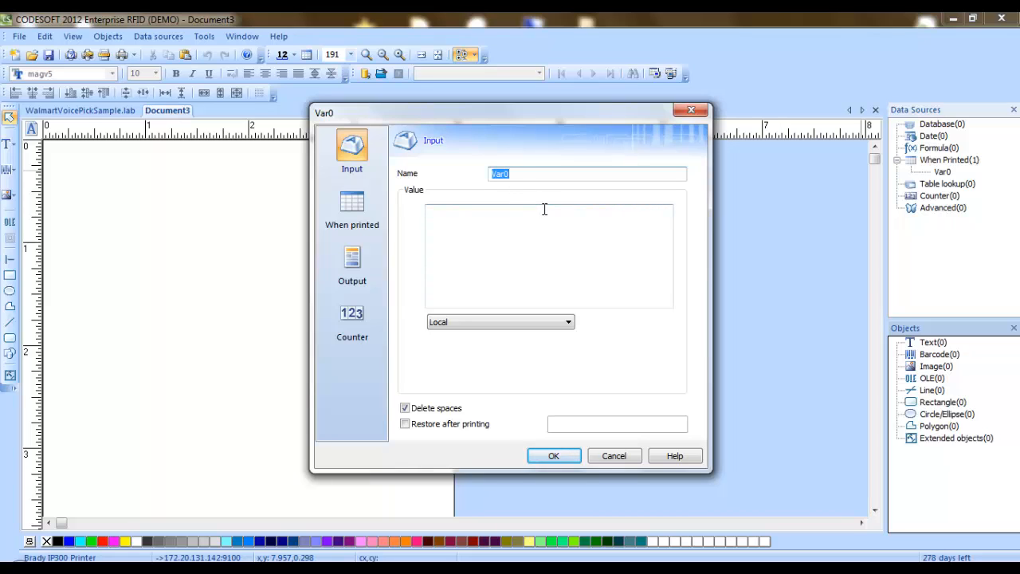
pyautogui.write('GTIN')
pyautogui.click(514, 232)
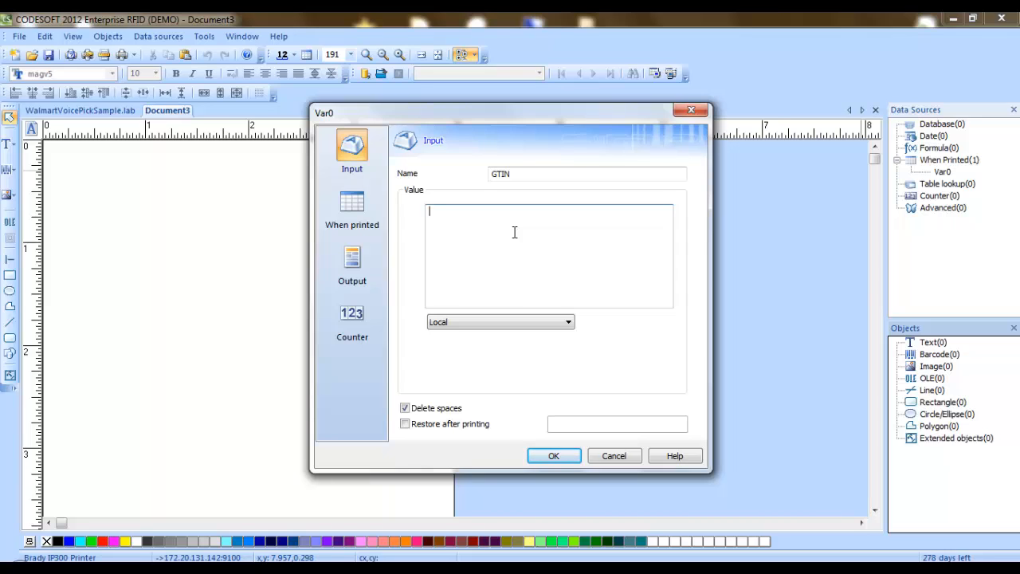
pyautogui.write('1234567890123')
pyautogui.click(554, 455)
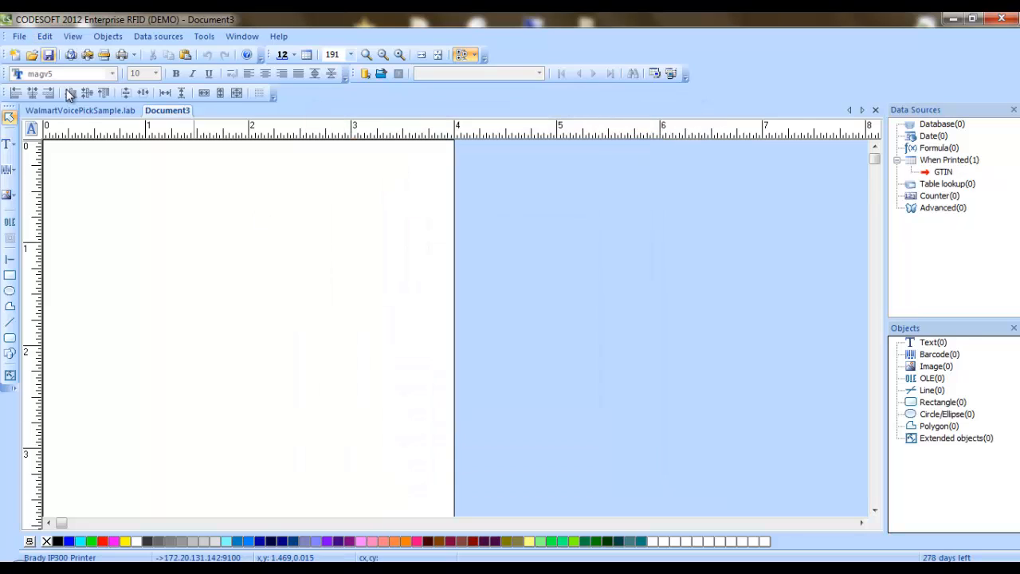
# - Check the GTIN variable's value and its barcode text in the WalmartVoicePickSample label
pyautogui.click(80, 110)
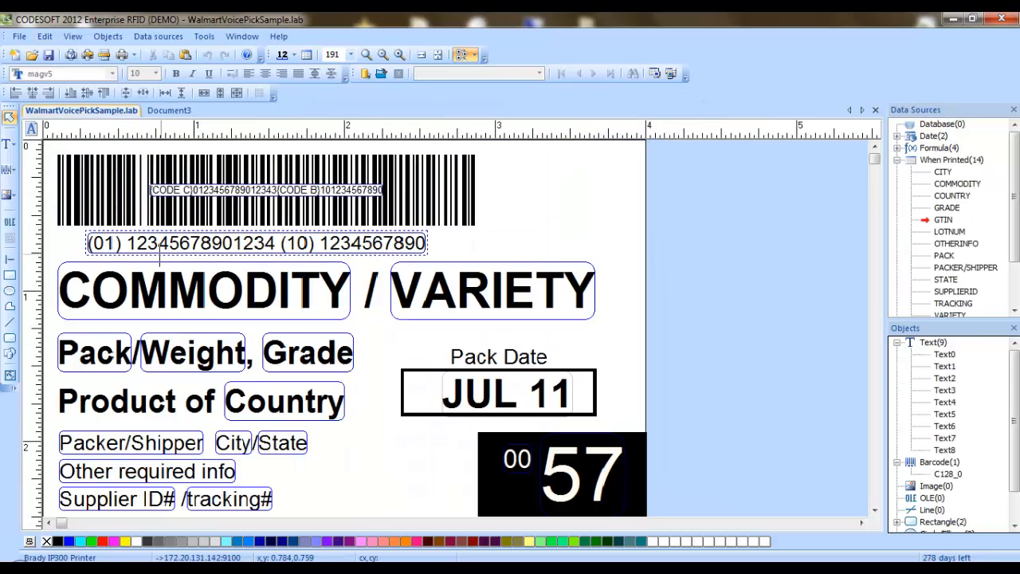
pyautogui.click(133, 251)
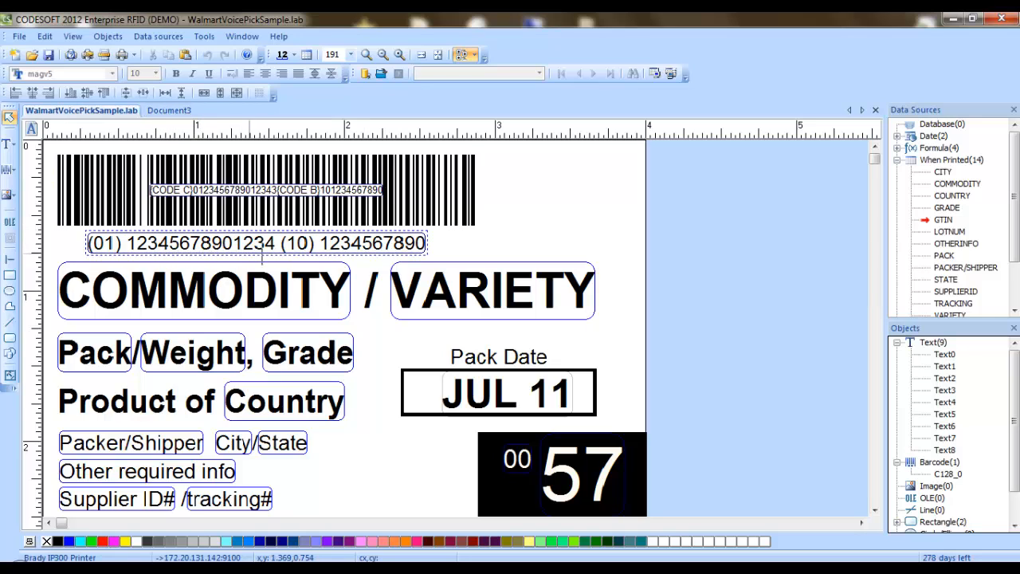
pyautogui.click(168, 111)
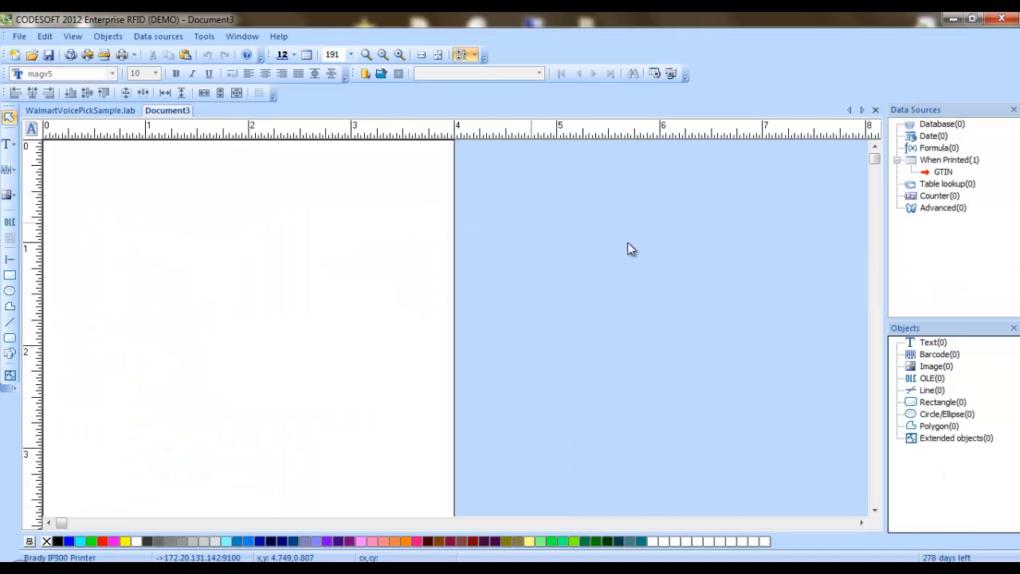
pyautogui.click(83, 111)
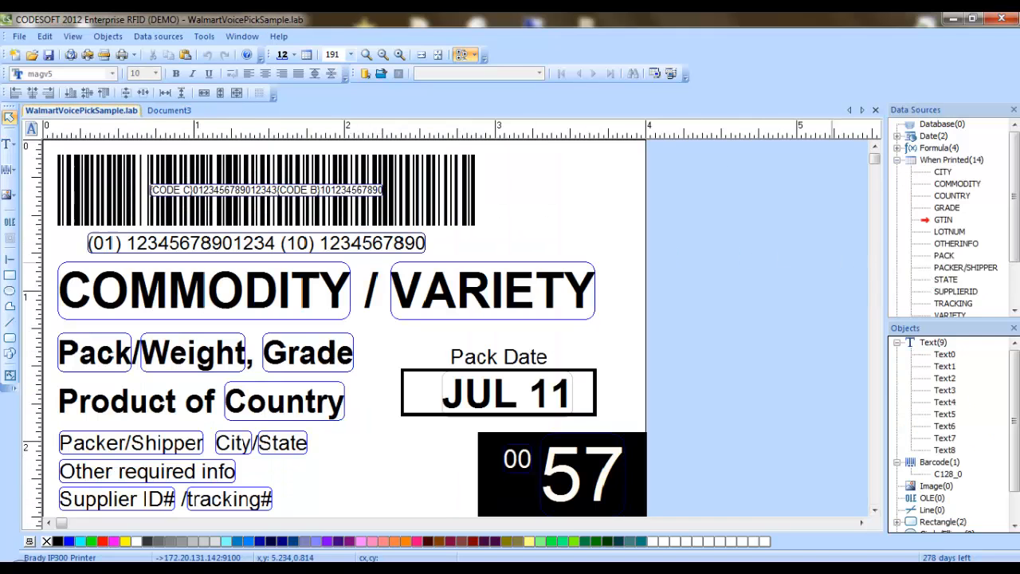
pyautogui.doubleClick(943, 222)
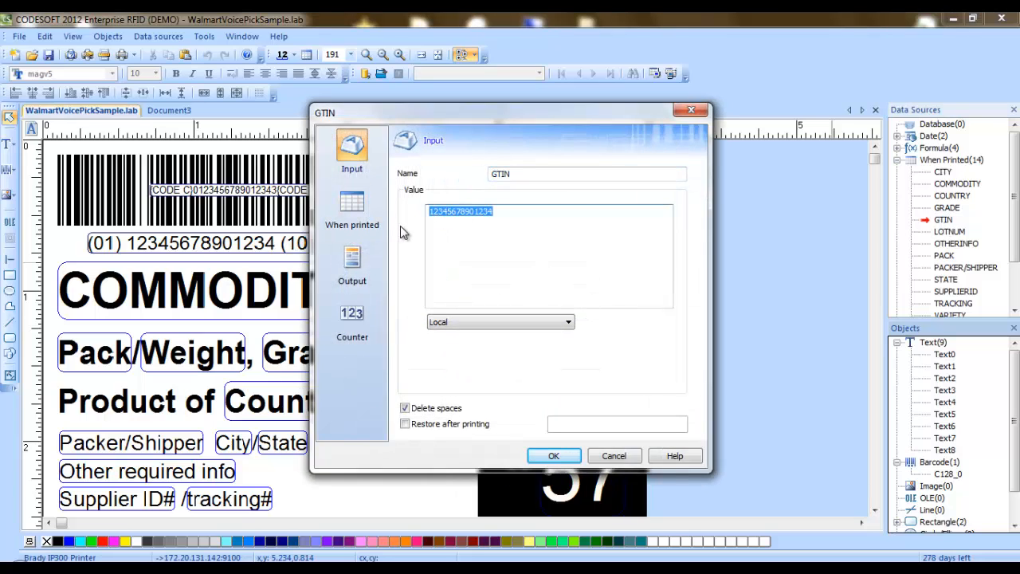
pyautogui.click(608, 457)
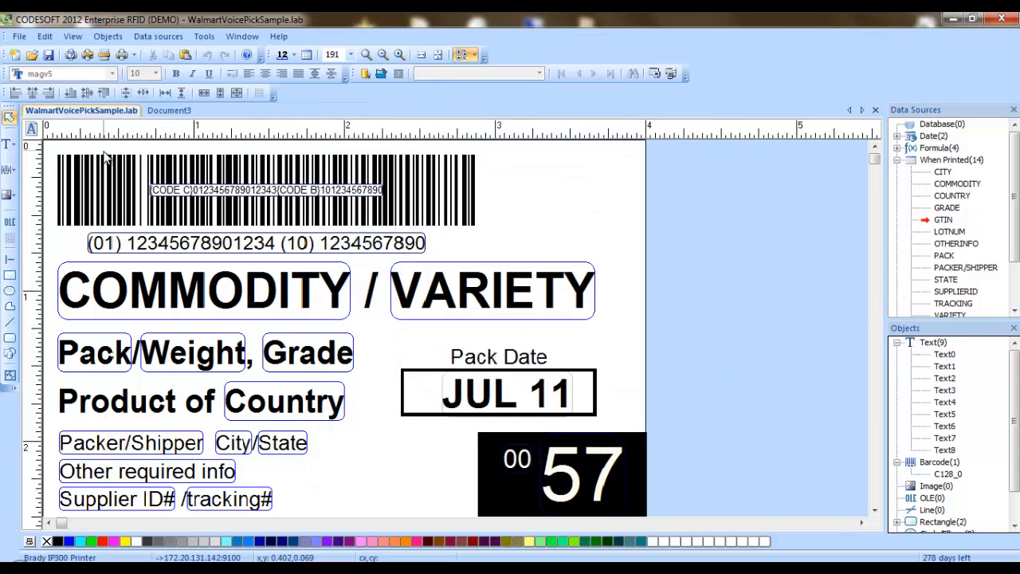
pyautogui.hotkey('ctrl', 'Tab')
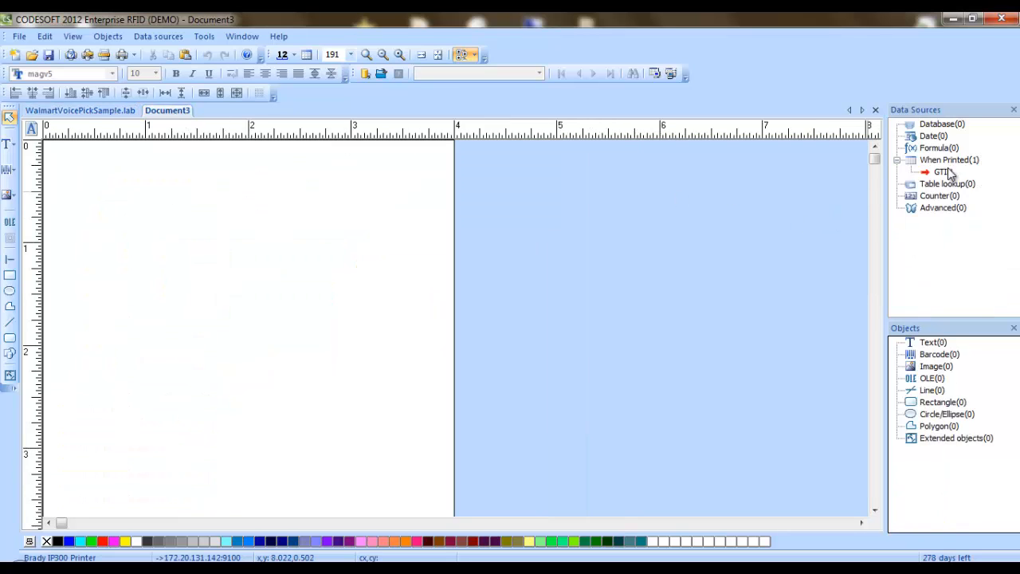
pyautogui.doubleClick(943, 171)
pyautogui.press('Tab')
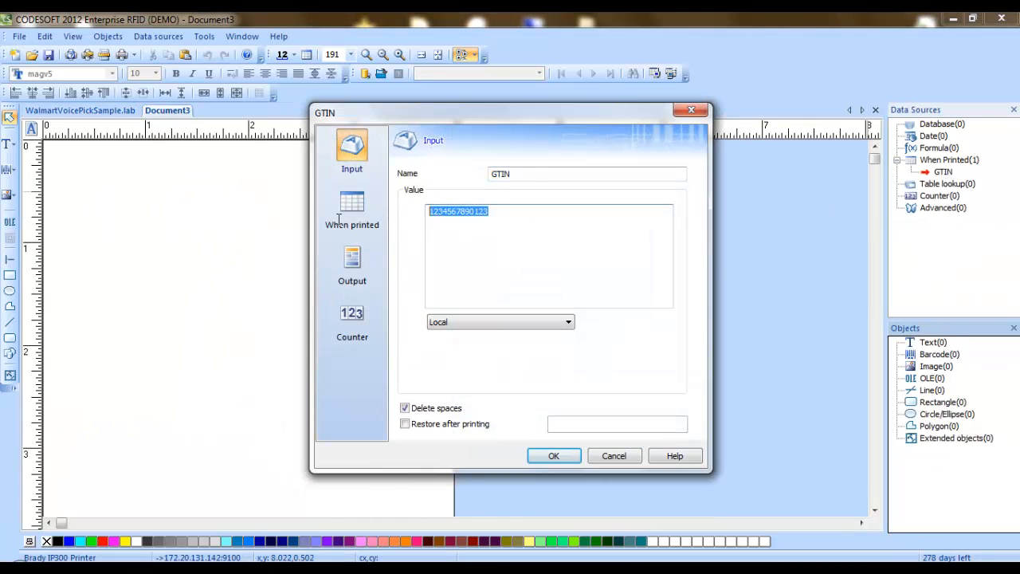
pyautogui.write('12345678901234')
pyautogui.click(556, 457)
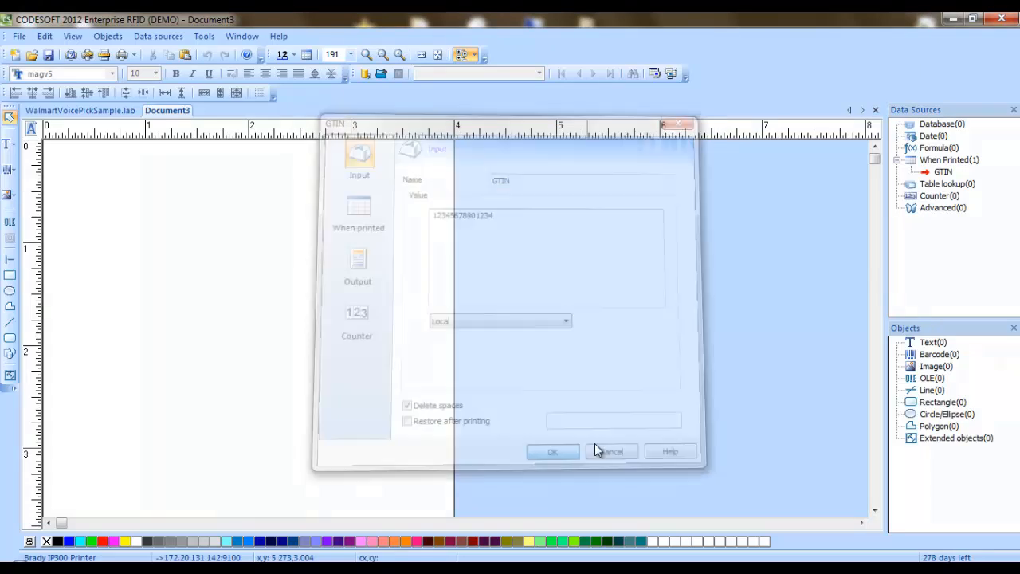
# - Add a second When Printed variable named LOT with the value 1234
pyautogui.rightClick(941, 160)
pyautogui.click(927, 169)
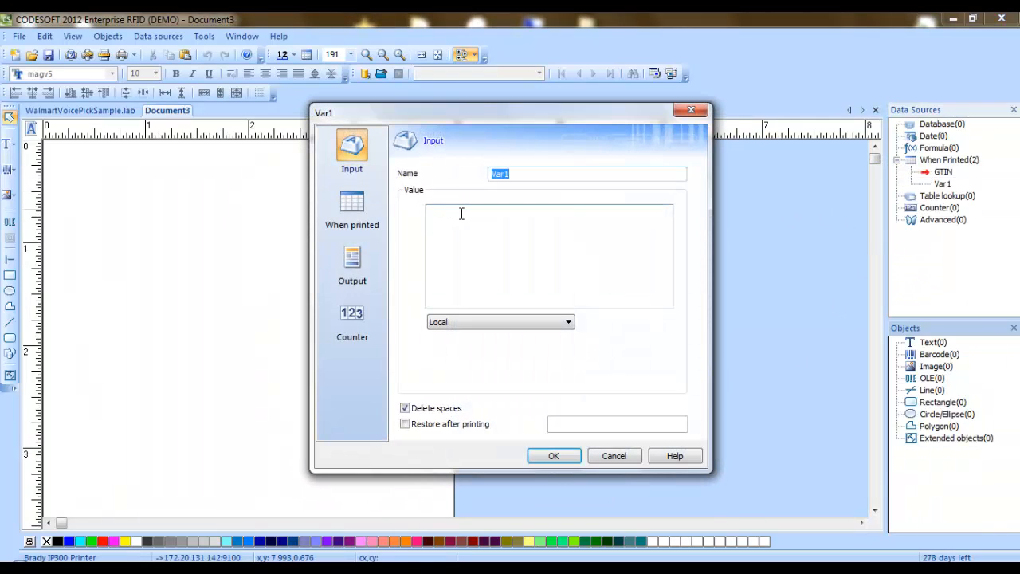
pyautogui.write('LOT')
pyautogui.click(468, 238)
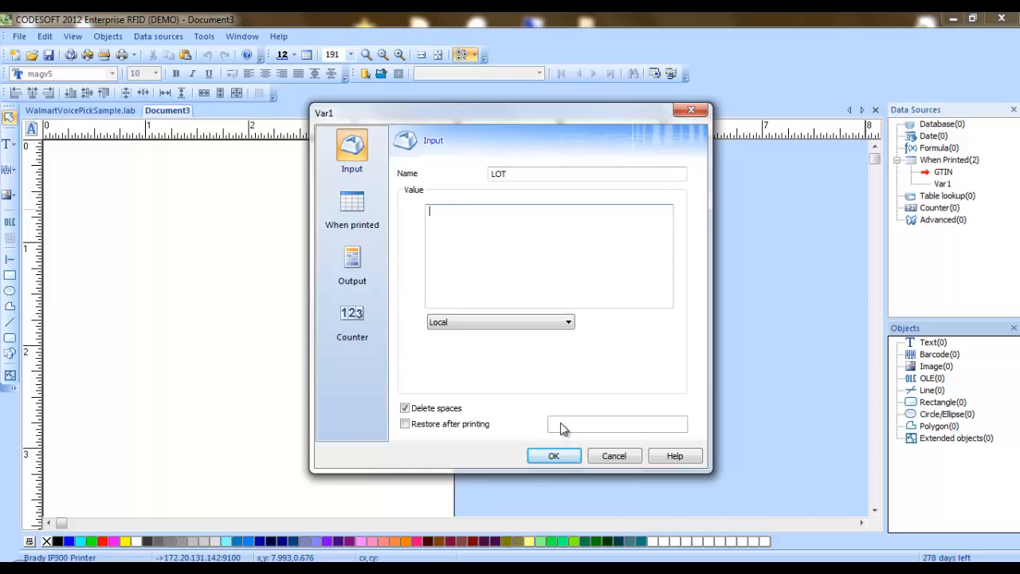
pyautogui.write('1234')
pyautogui.click(551, 456)
# - Check the value of the LOTNUM variable in the WalmartVoicePickSample label
pyautogui.click(80, 110)
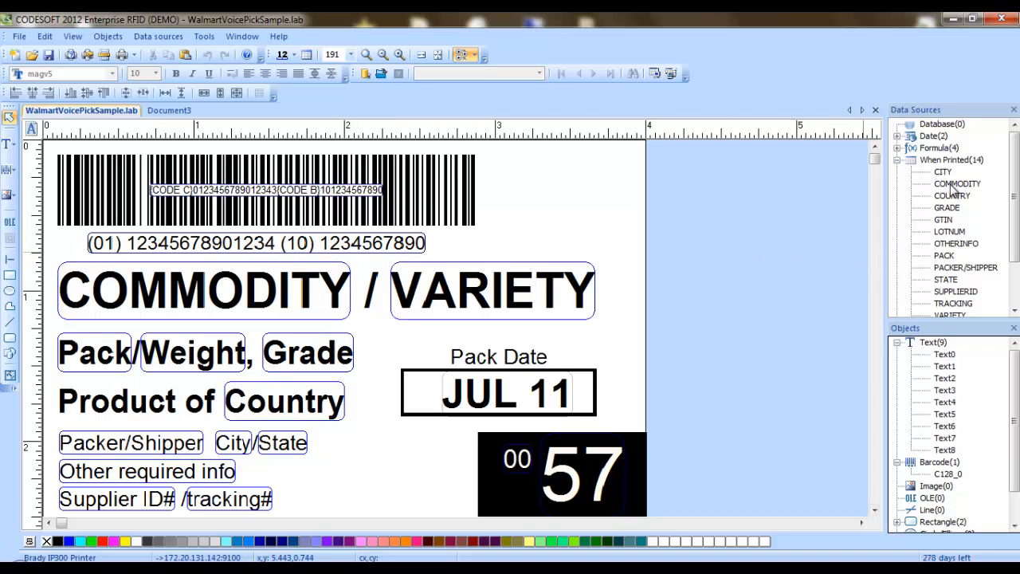
pyautogui.doubleClick(949, 232)
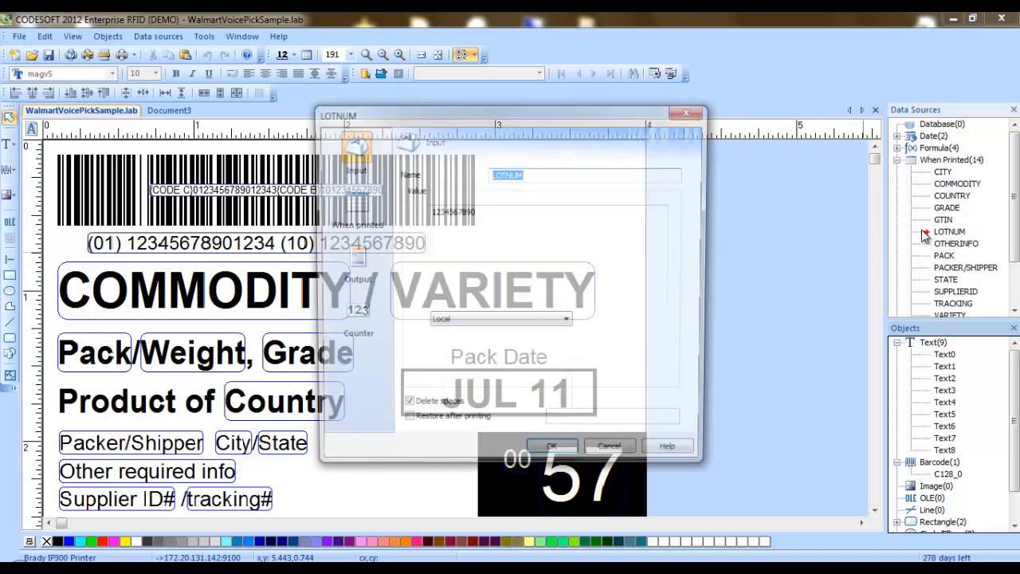
pyautogui.doubleClick(488, 212)
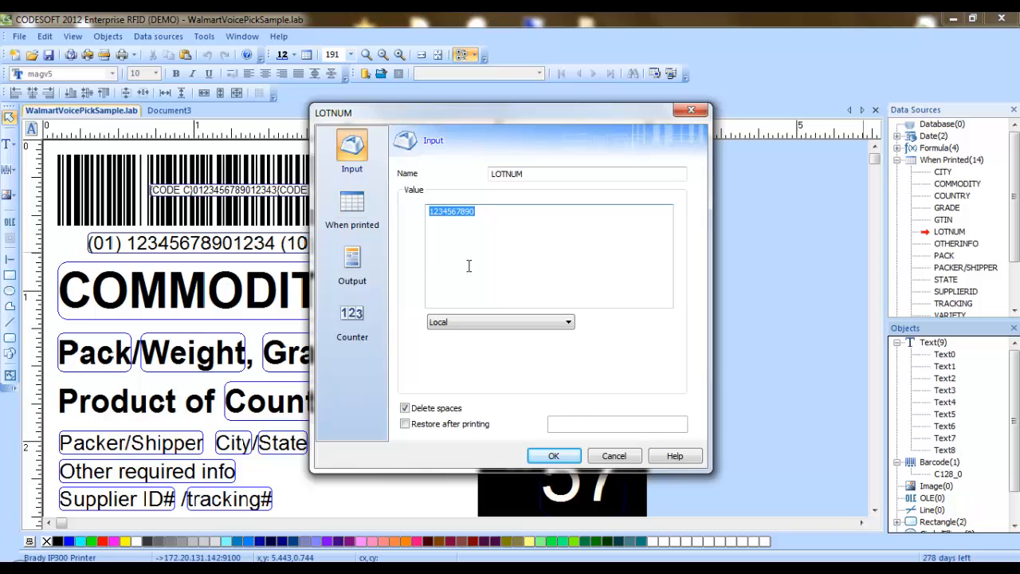
pyautogui.click(555, 457)
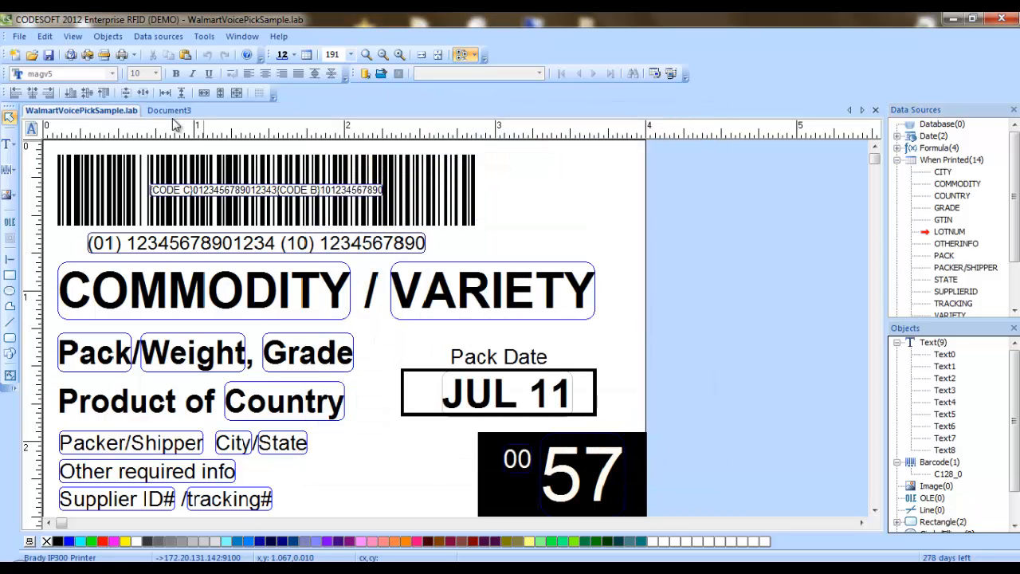
pyautogui.click(169, 111)
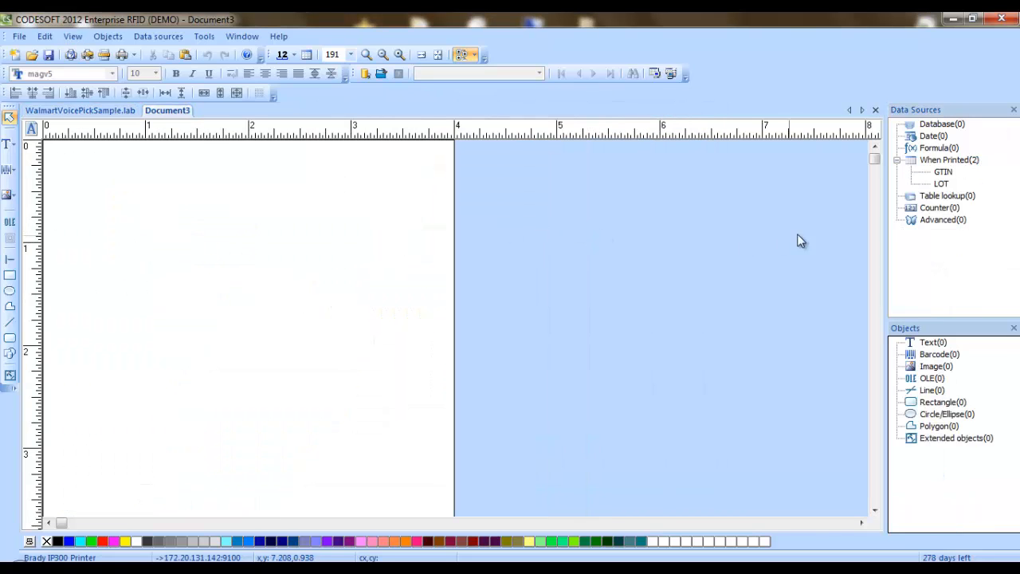
pyautogui.doubleClick(942, 183)
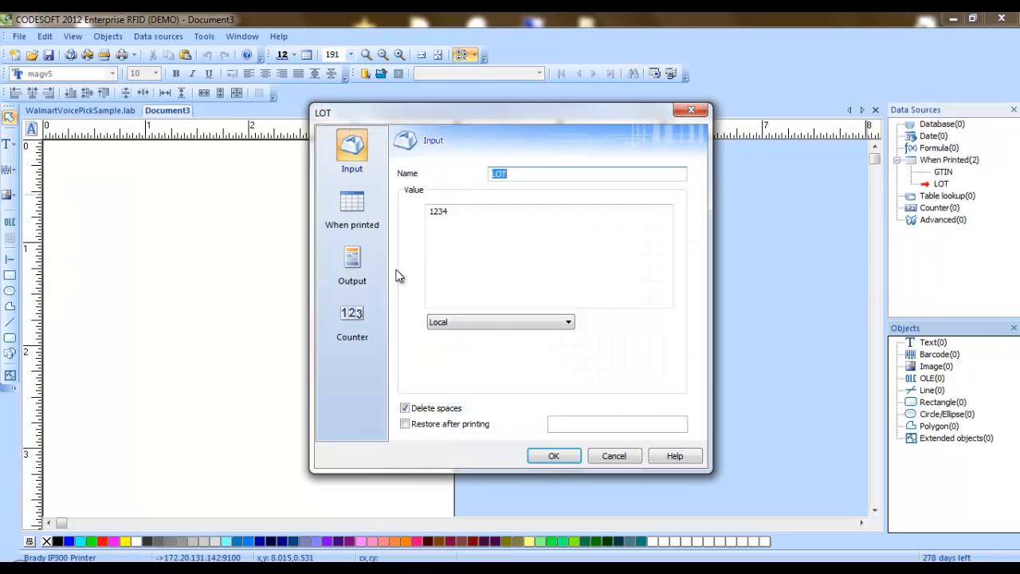
pyautogui.moveTo(487, 221); pyautogui.dragTo(398, 227)
pyautogui.write('1234567890')
pyautogui.click(555, 454)
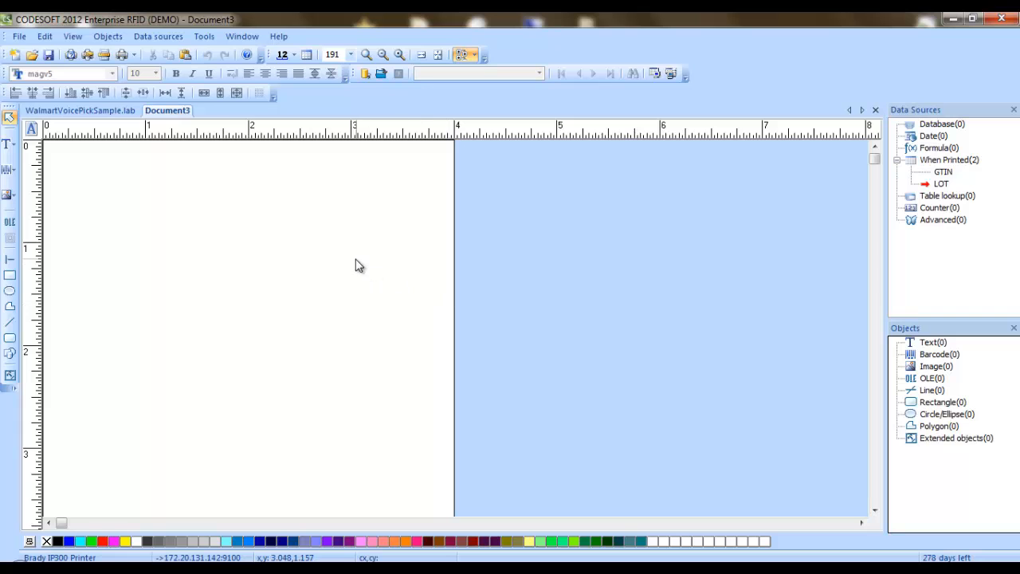
# - Examine the date format of the VoicePickDate variable in the WalmartVoicePickSample label, then return to Document3
pyautogui.click(99, 110)
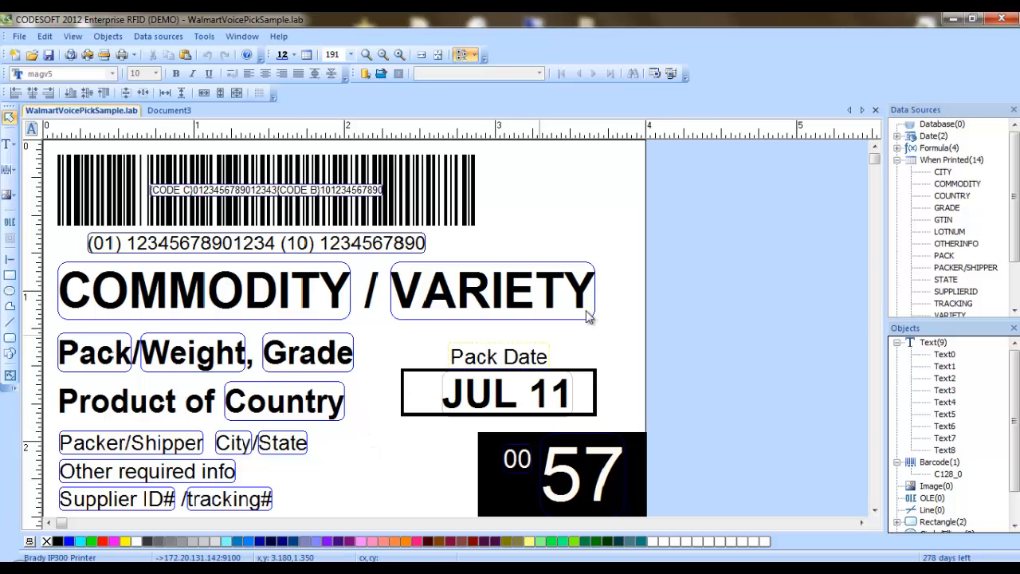
pyautogui.click(899, 149)
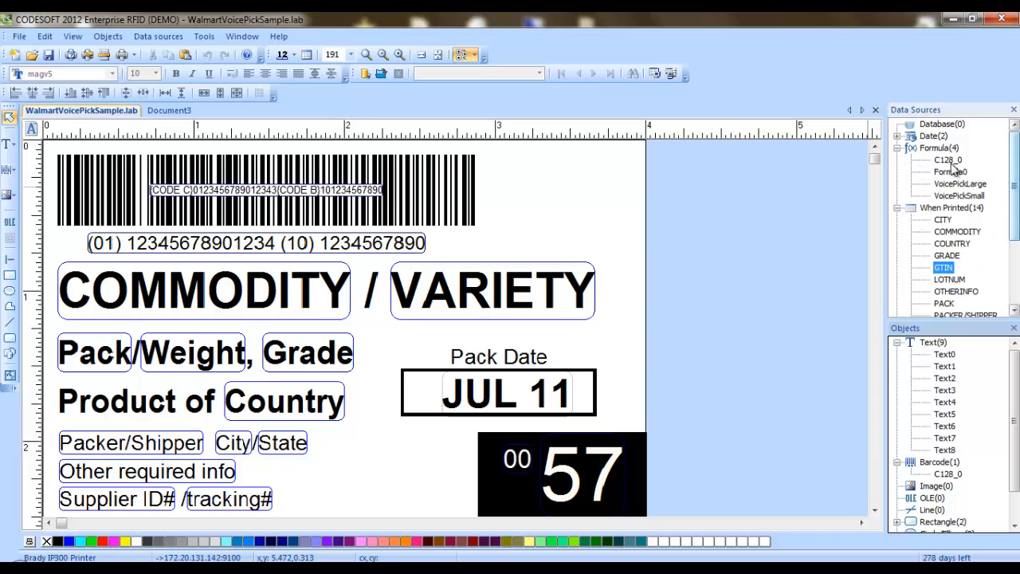
pyautogui.click(898, 137)
pyautogui.doubleClick(957, 160)
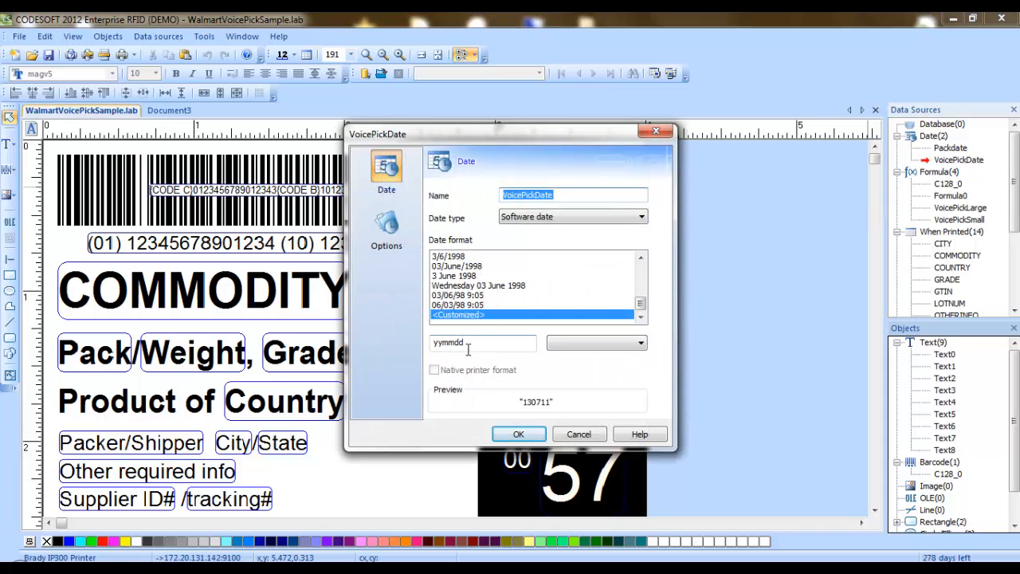
pyautogui.click(579, 434)
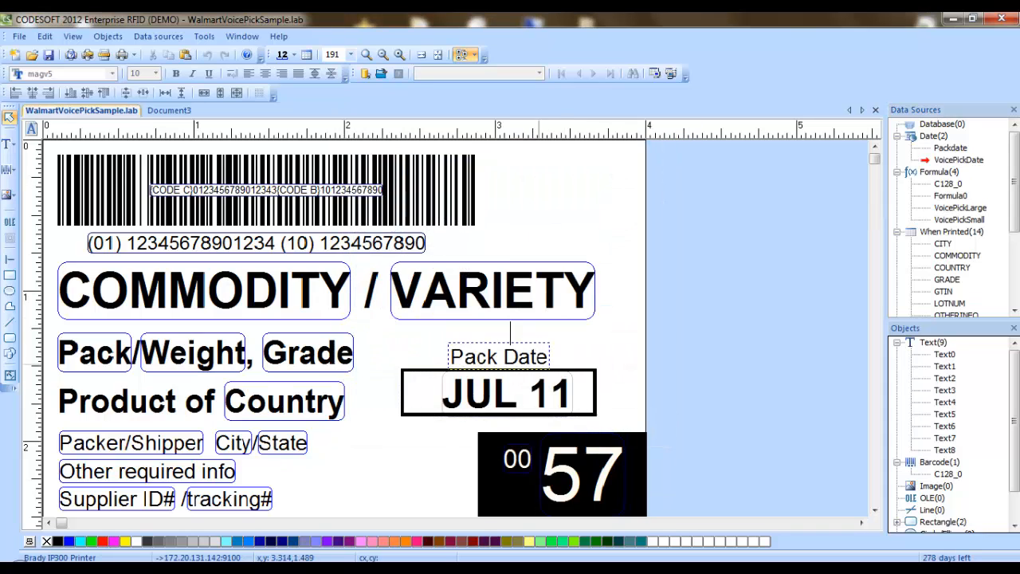
pyautogui.click(180, 110)
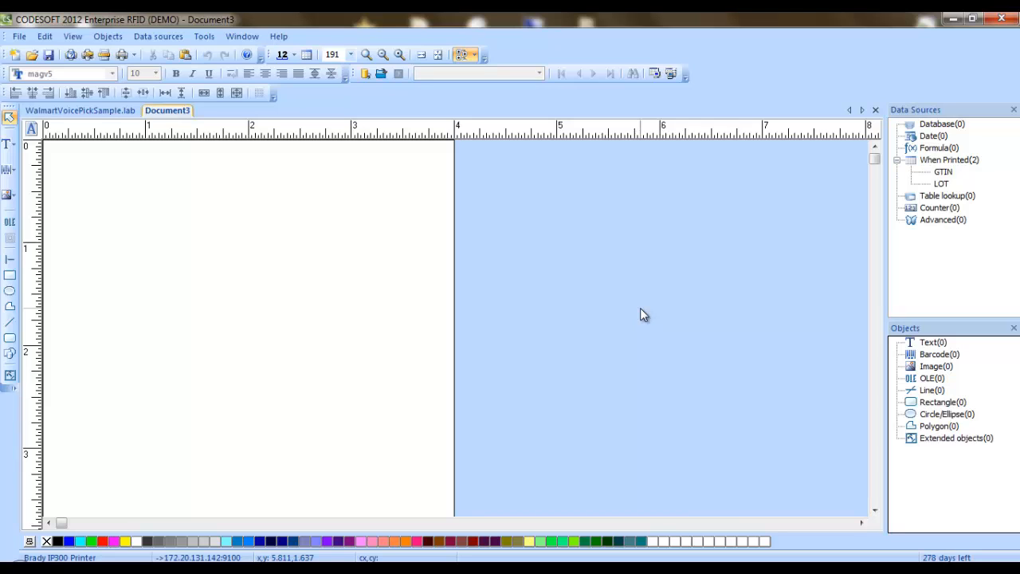
# - Add a Date variable to Document3 with the customized date format yymmdd
pyautogui.moveTo(940, 171); pyautogui.dragTo(921, 157)
pyautogui.click(927, 134)
pyautogui.rightClick(924, 133)
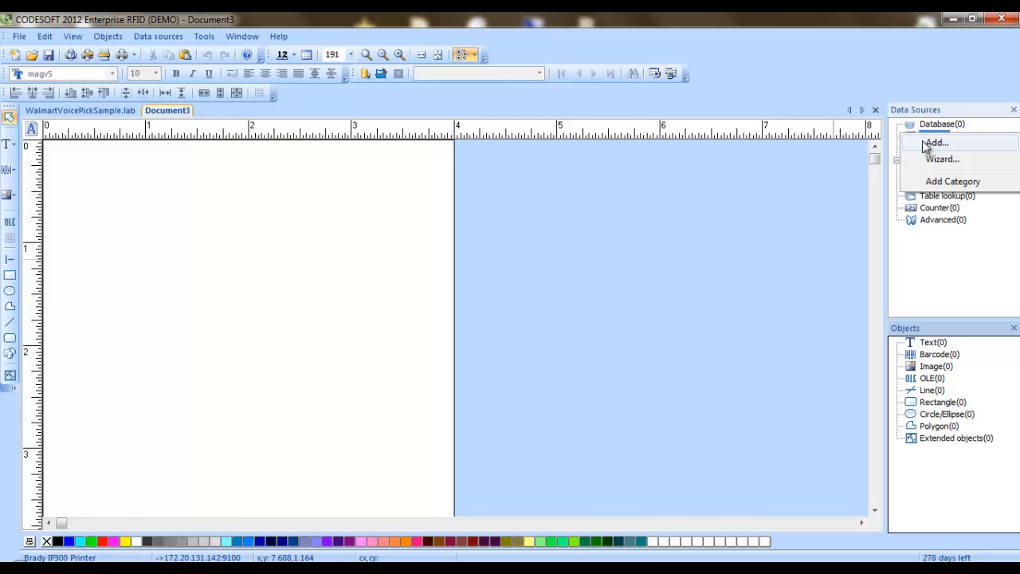
pyautogui.click(933, 143)
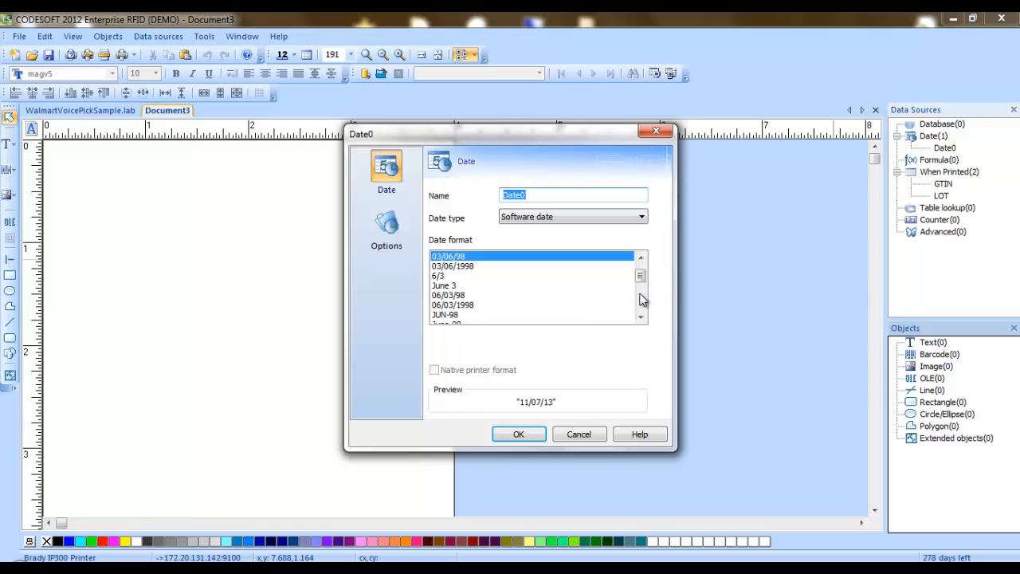
pyautogui.moveTo(640, 275); pyautogui.dragTo(640, 313)
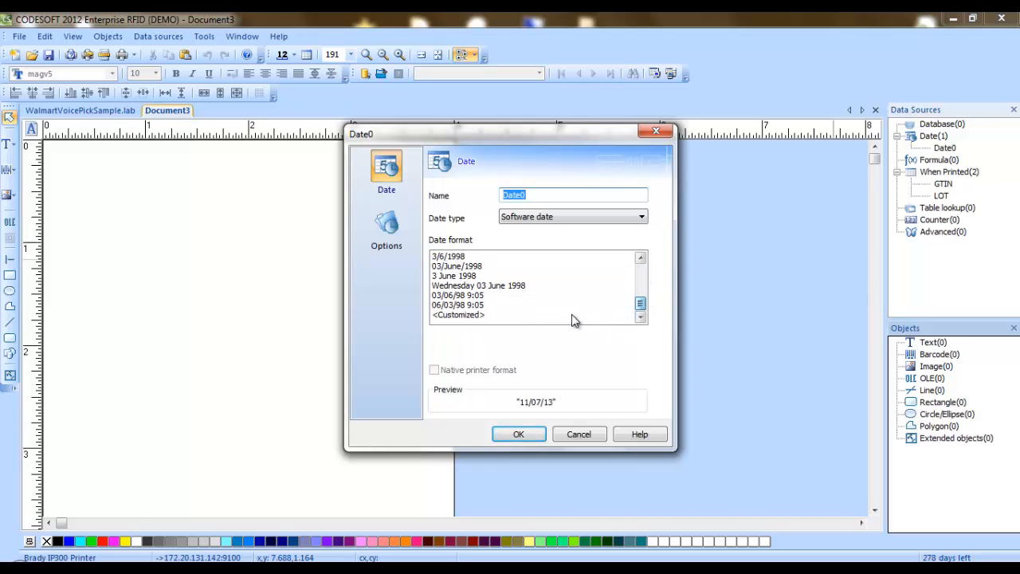
pyautogui.click(571, 316)
pyautogui.moveTo(493, 344); pyautogui.dragTo(423, 330)
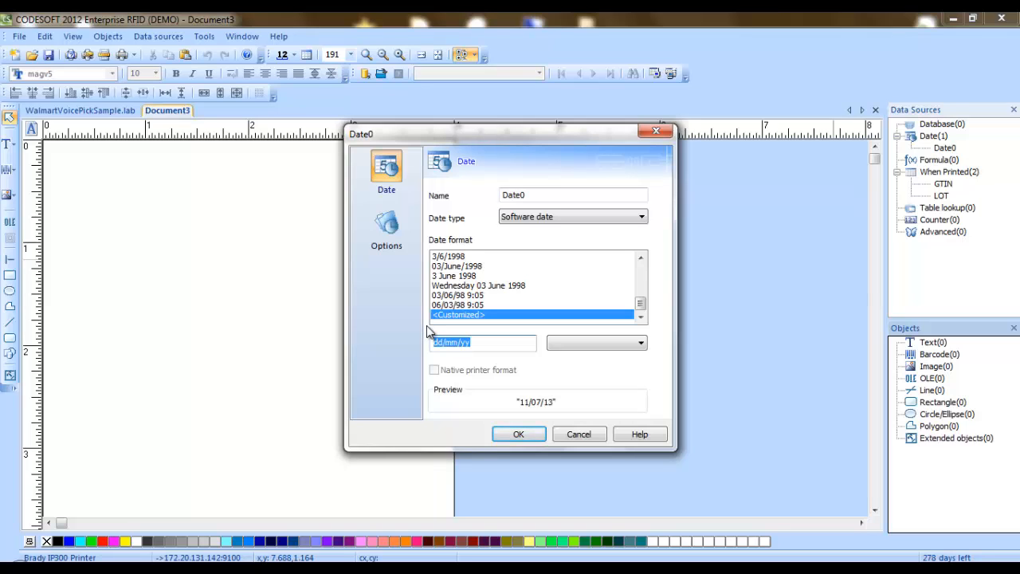
pyautogui.write('yymmdd')
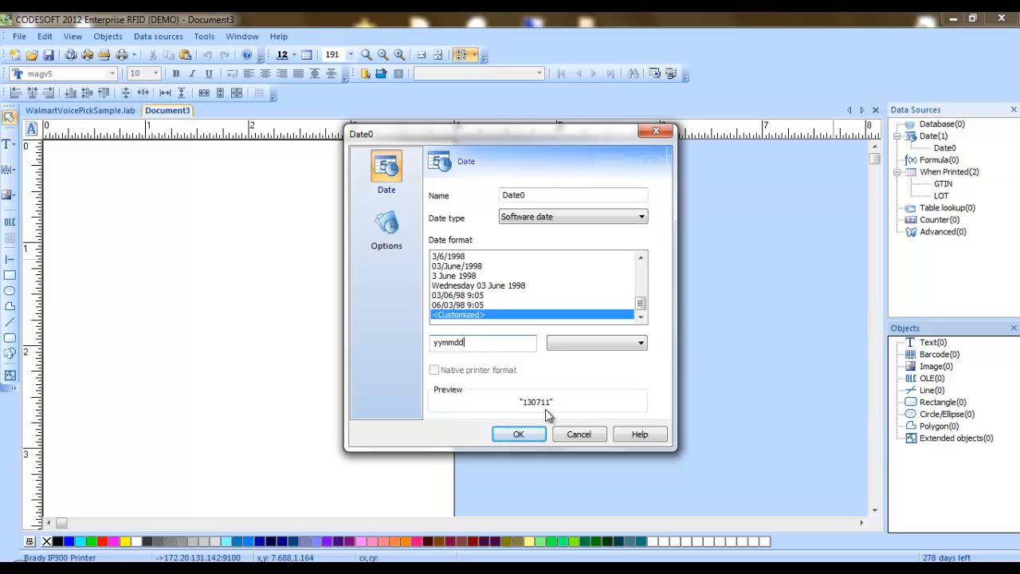
pyautogui.click(518, 434)
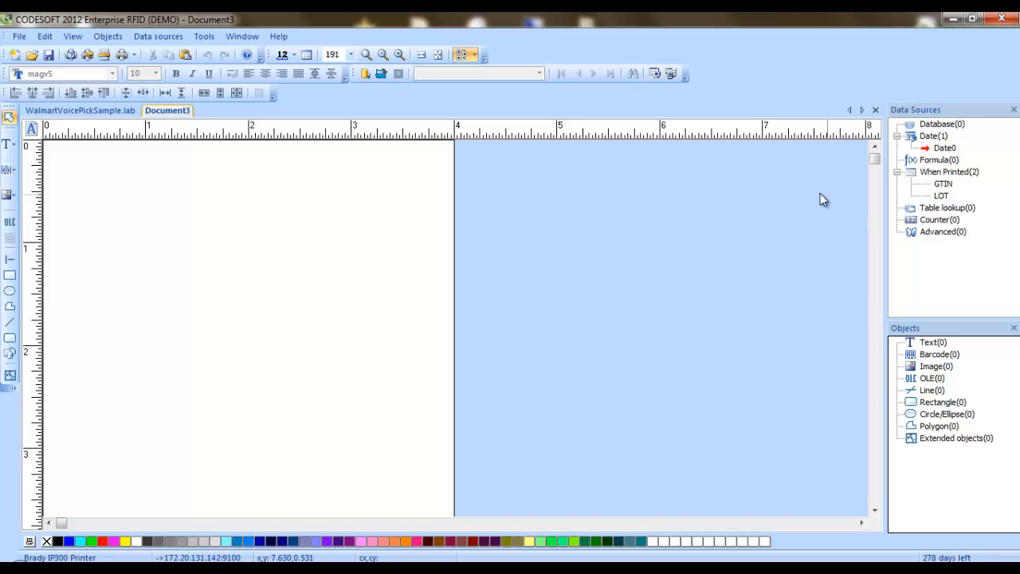
# - Examine the formulas behind Formula0 and VoicePickLarge in the WalmartVoicePickSample label
pyautogui.click(83, 111)
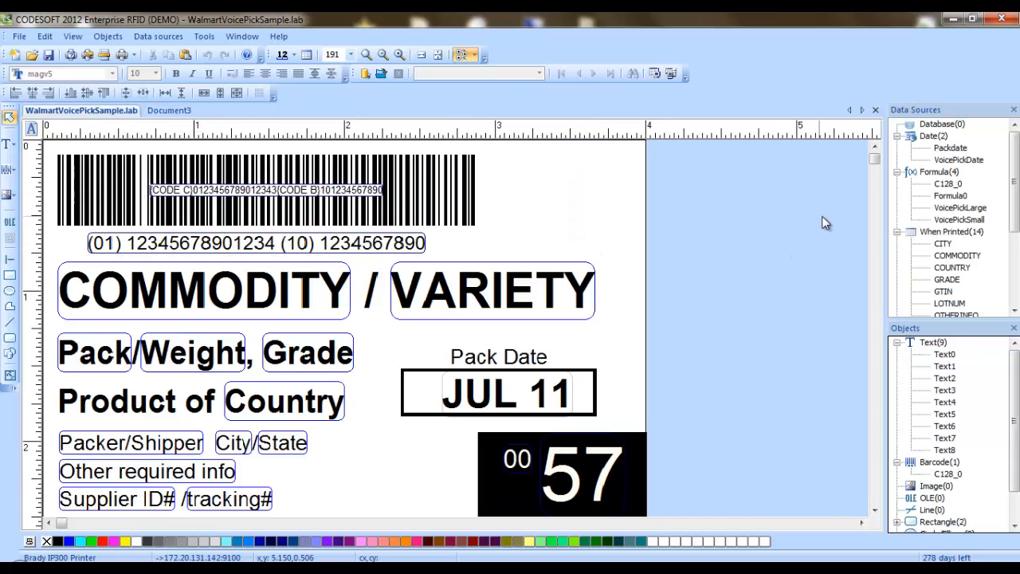
pyautogui.doubleClick(949, 196)
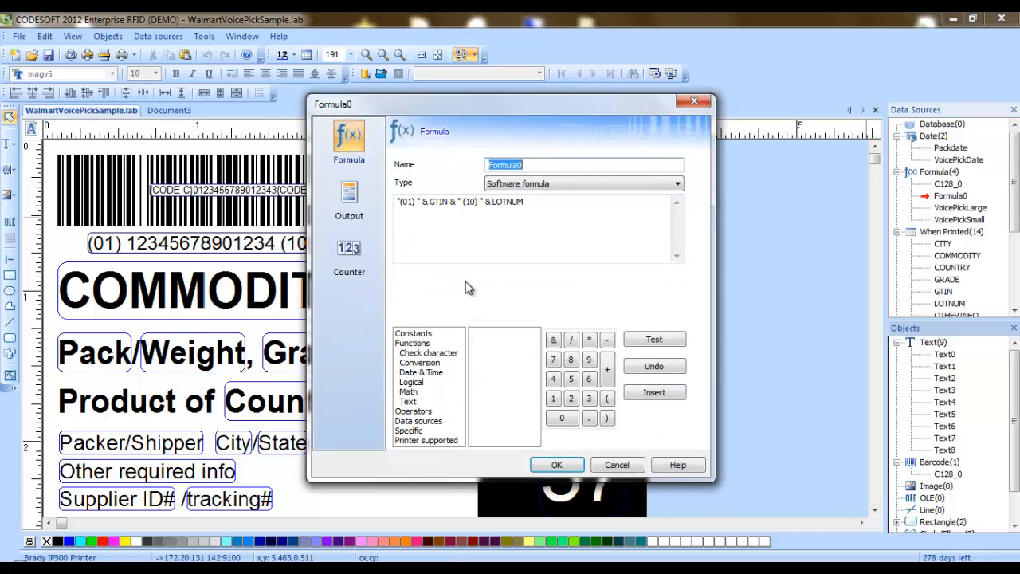
pyautogui.click(618, 465)
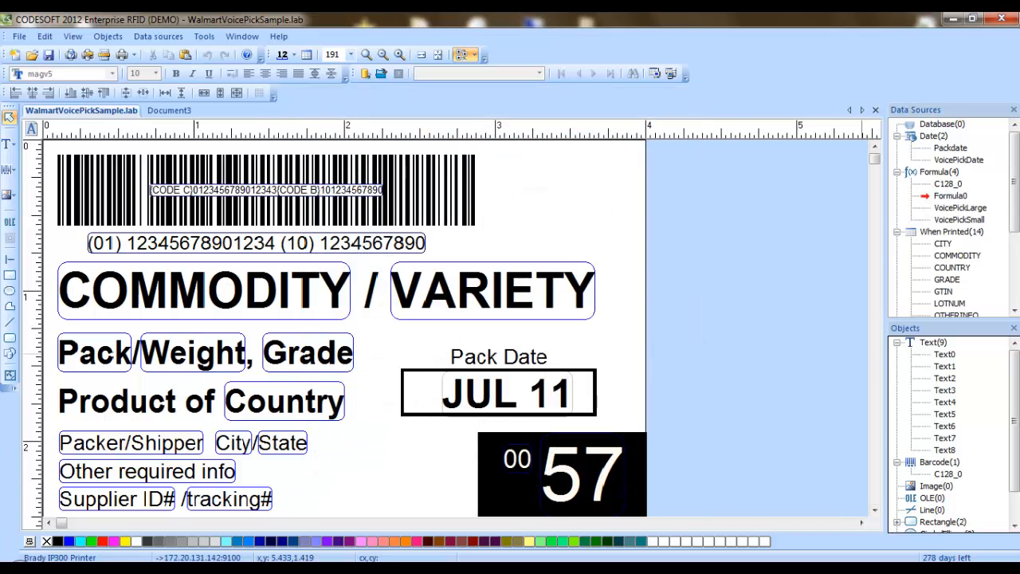
pyautogui.doubleClick(960, 208)
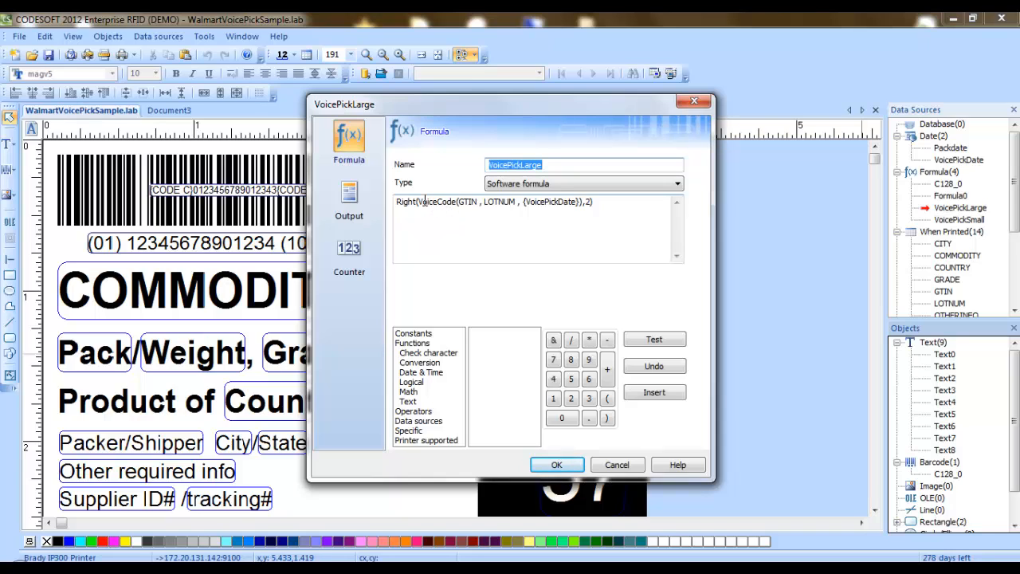
pyautogui.moveTo(397, 203); pyautogui.dragTo(582, 203)
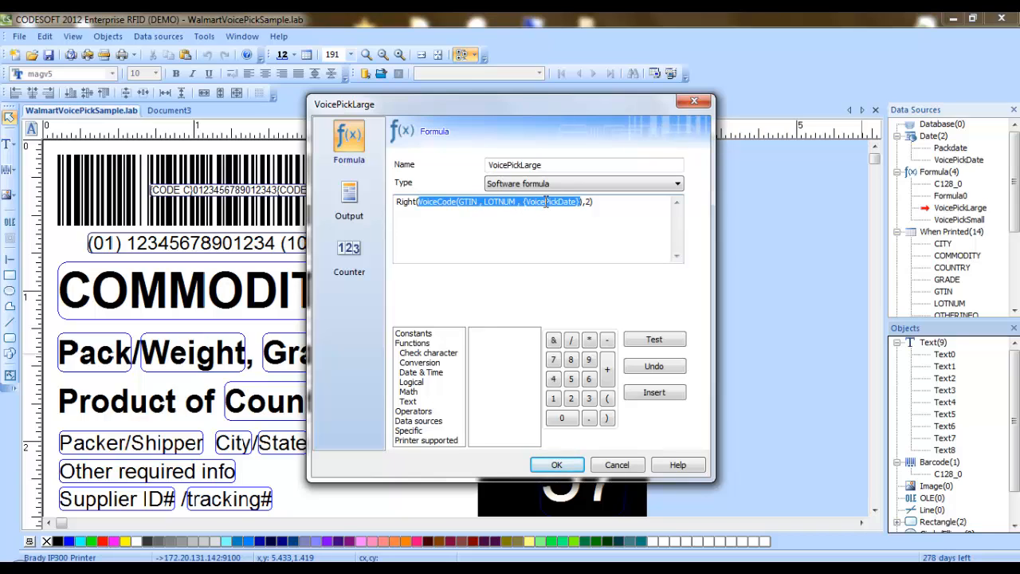
pyautogui.click(616, 465)
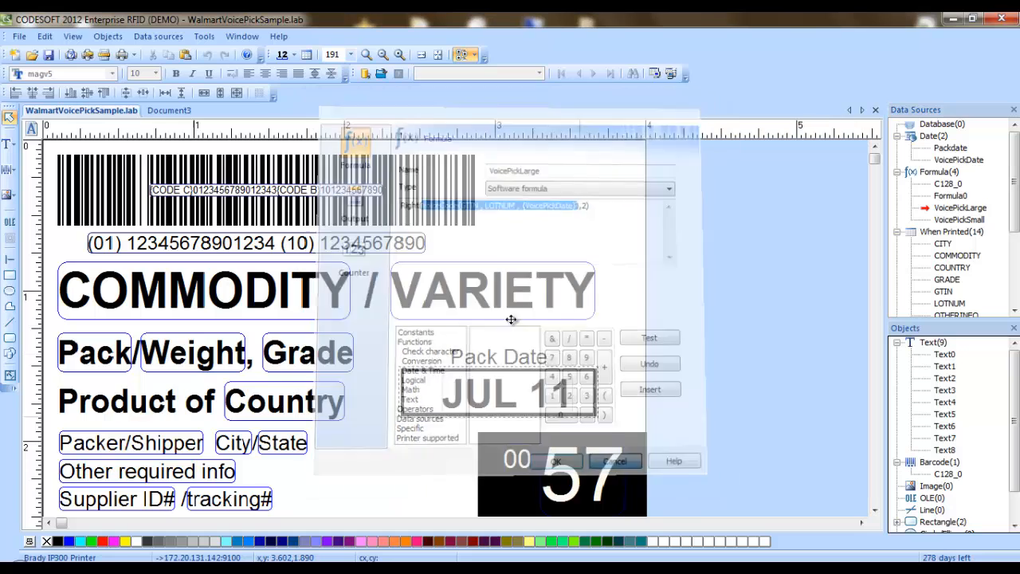
# - Add a new formula variable in Document3 and insert the VoiceCode conversion function into it
pyautogui.click(169, 111)
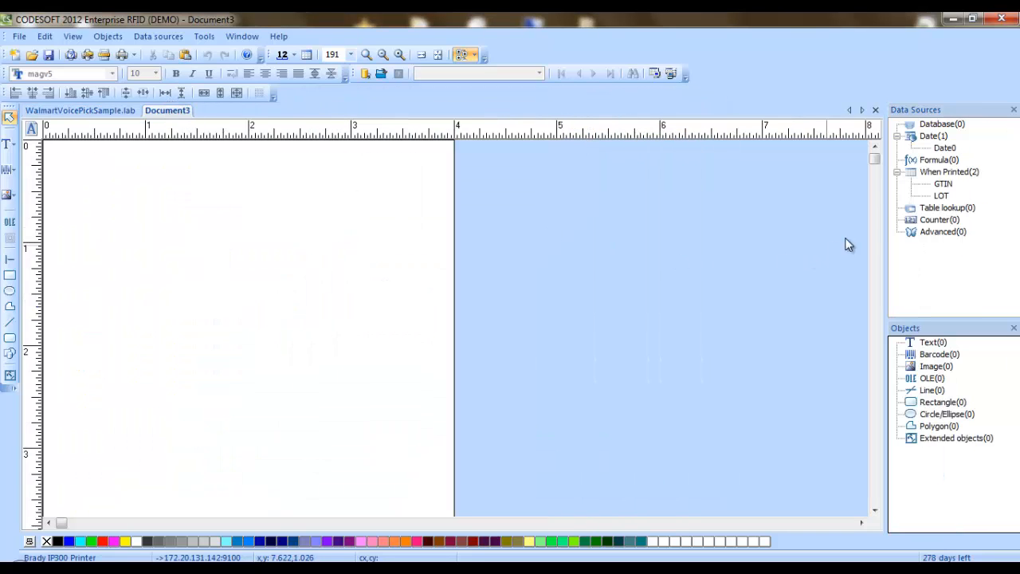
pyautogui.rightClick(930, 161)
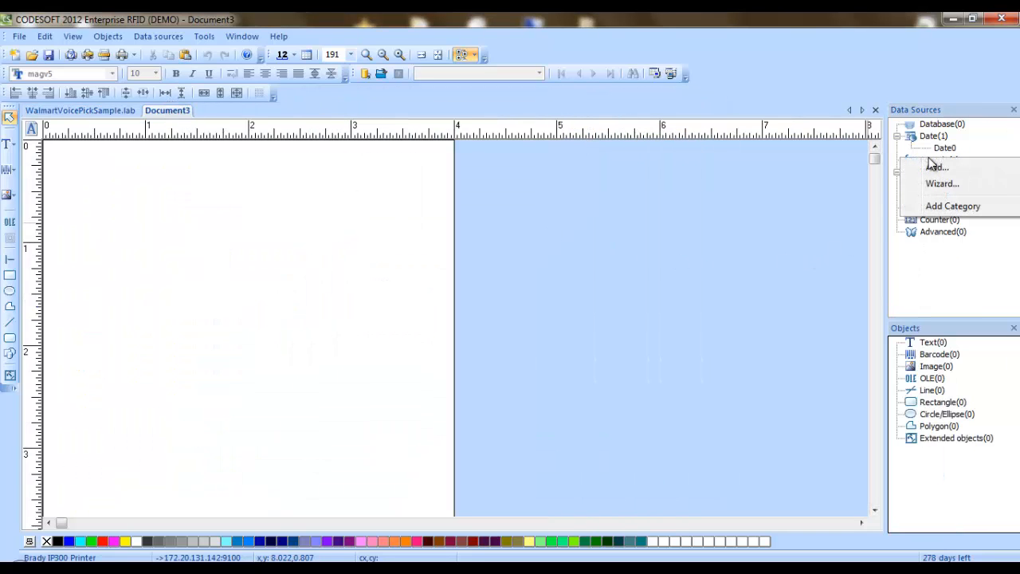
pyautogui.click(936, 168)
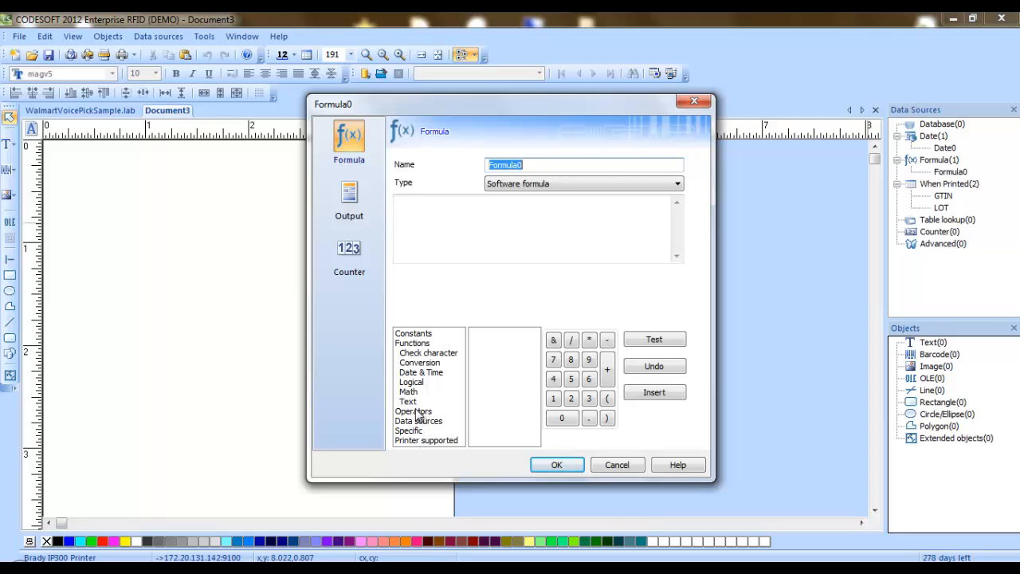
pyautogui.click(420, 363)
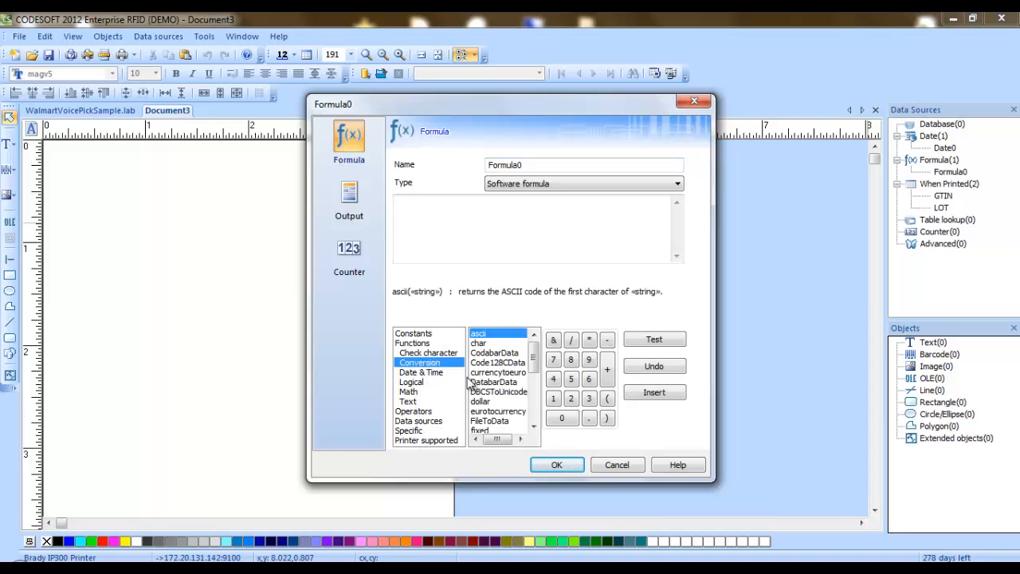
pyautogui.moveTo(534, 359); pyautogui.dragTo(534, 416)
pyautogui.click(511, 421)
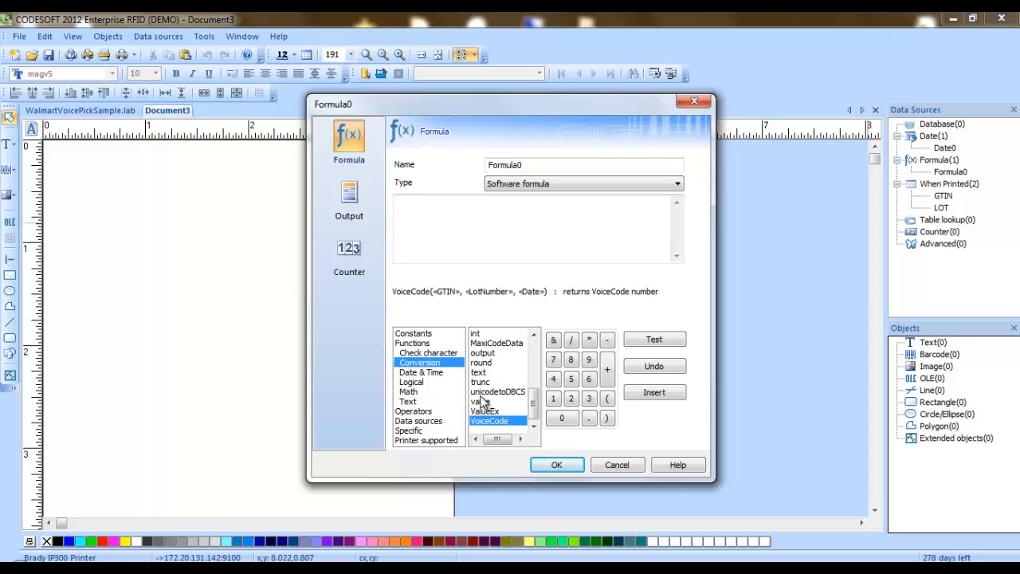
pyautogui.click(653, 393)
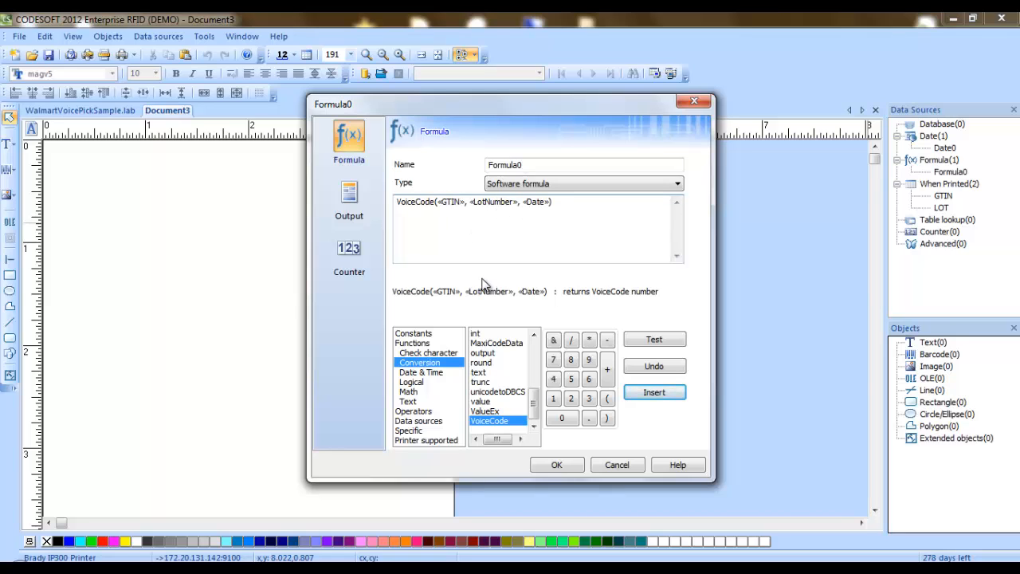
# - Replace the GTIN placeholder in the VoiceCode function with the GTIN data source
pyautogui.doubleClick(450, 202)
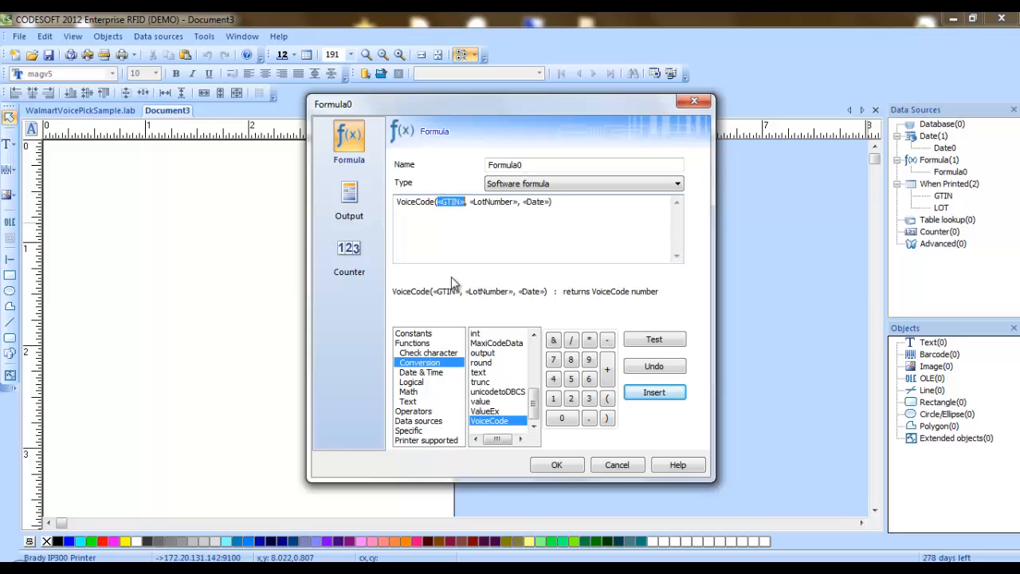
pyautogui.click(430, 421)
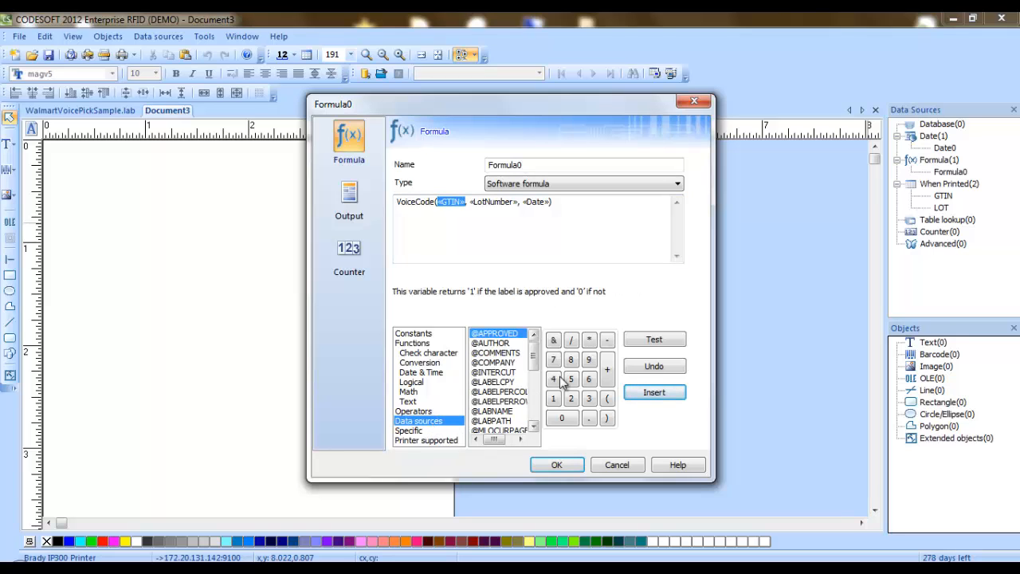
pyautogui.moveTo(534, 356); pyautogui.dragTo(534, 415)
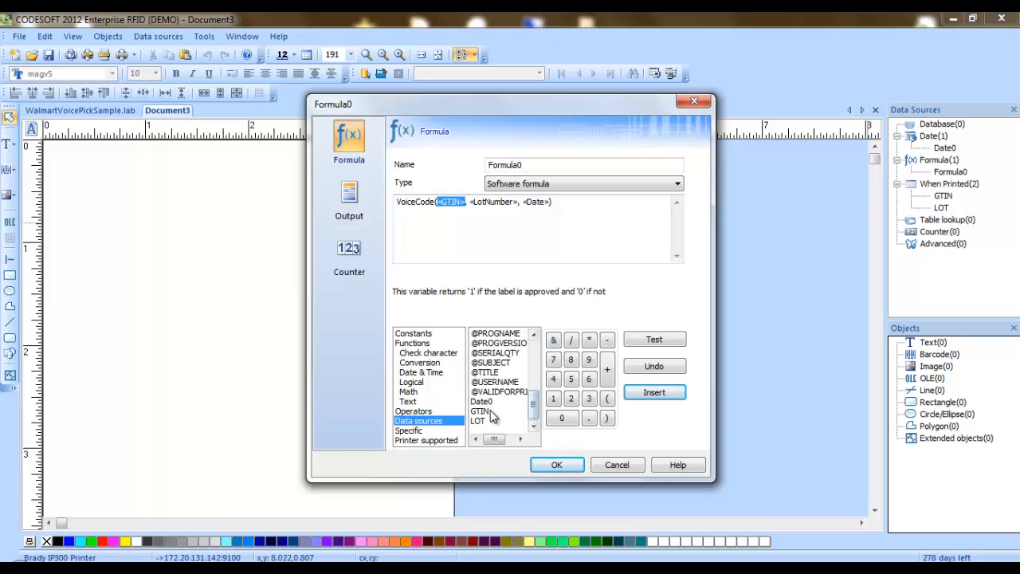
pyautogui.click(494, 412)
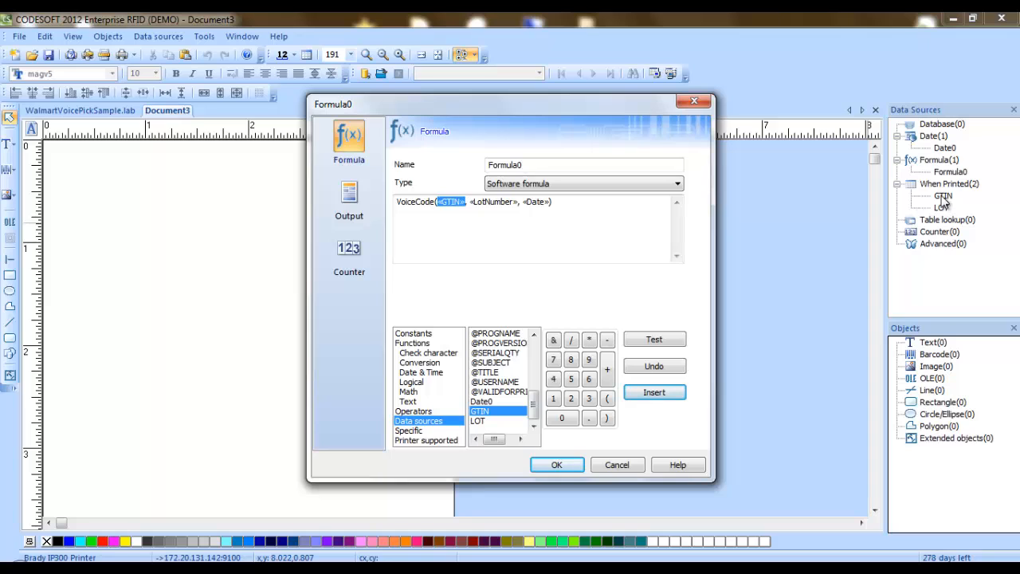
pyautogui.click(655, 394)
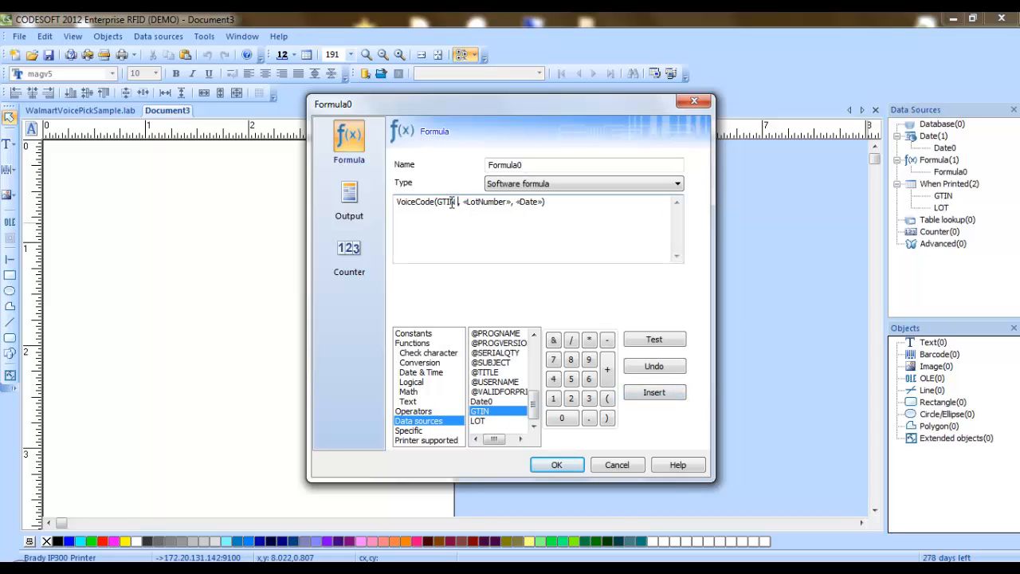
# - Replace the function's LotNumber and Date placeholders with the LOT and Date0 data sources
pyautogui.doubleClick(483, 205)
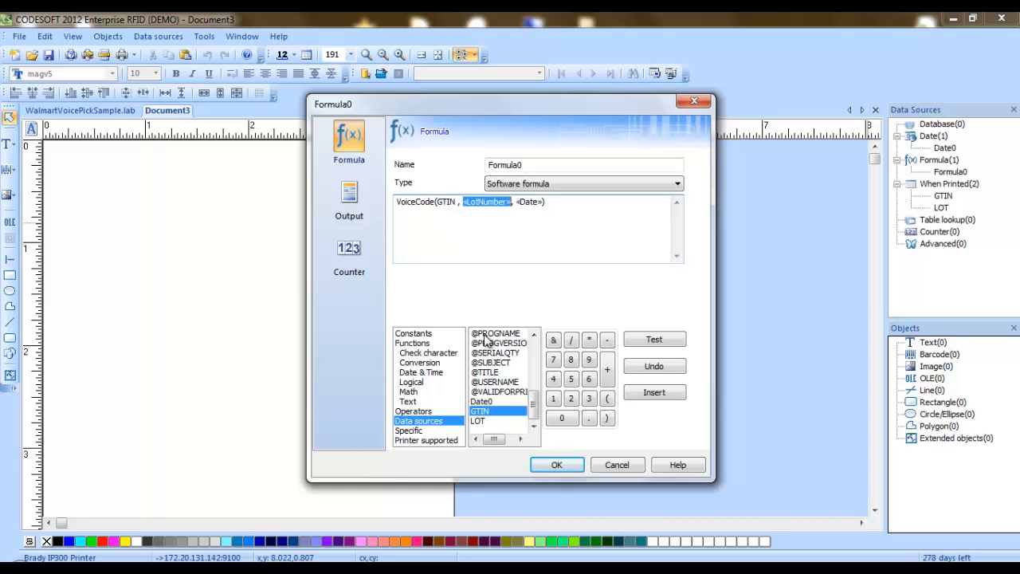
pyautogui.click(494, 421)
pyautogui.click(650, 394)
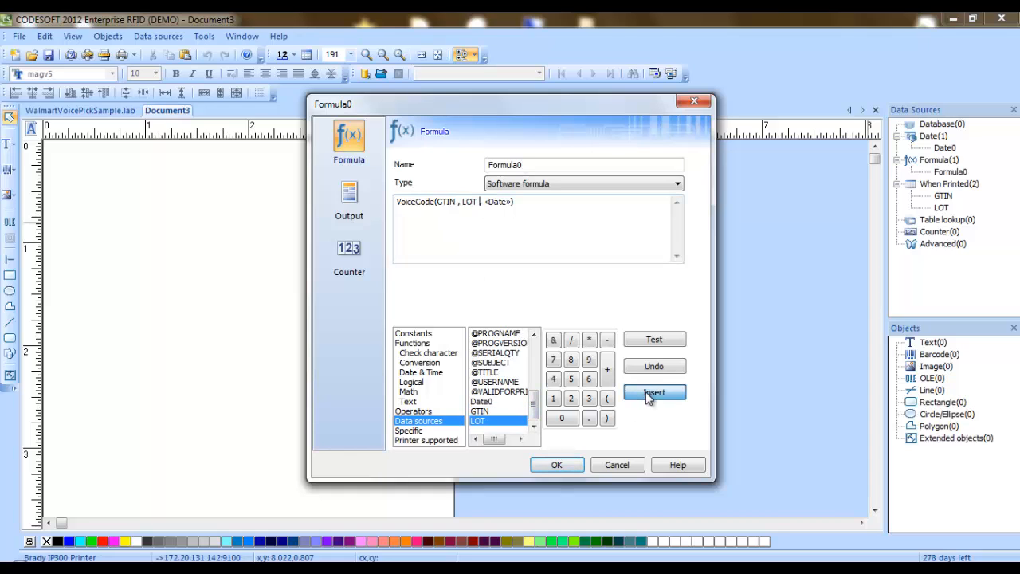
pyautogui.doubleClick(499, 202)
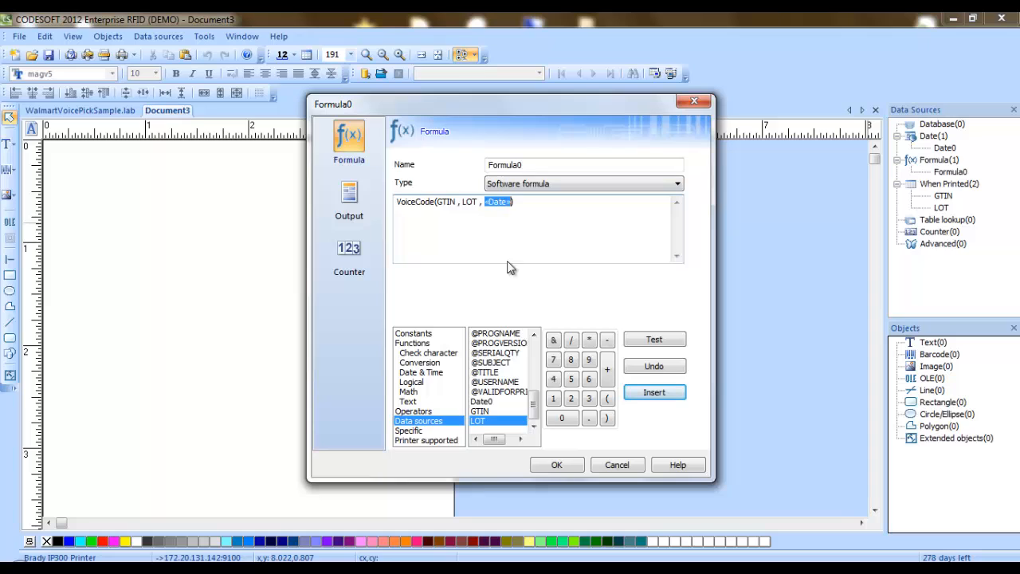
pyautogui.click(482, 401)
pyautogui.click(664, 393)
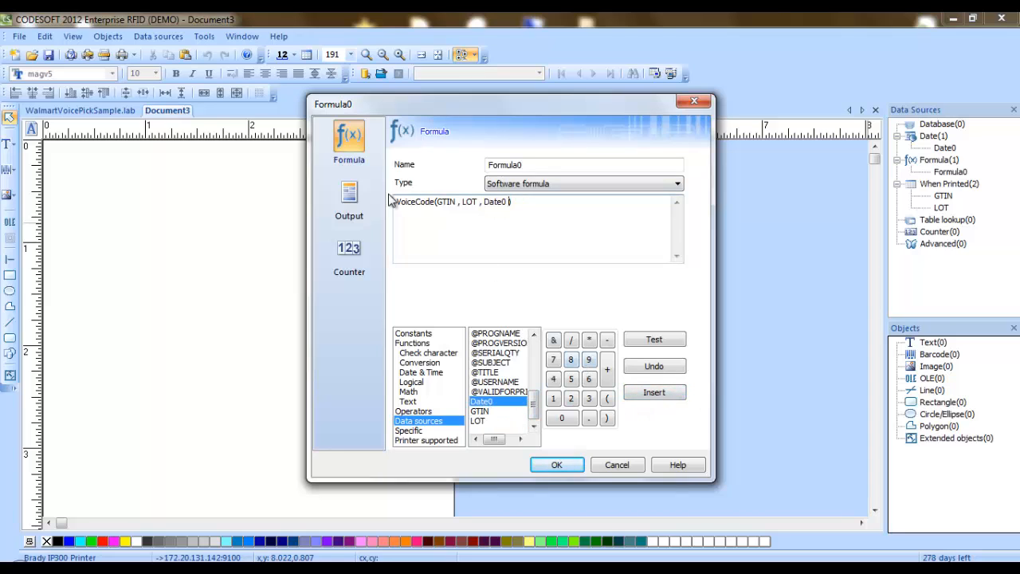
# - Test the formula VoiceCode(GTIN, LOT, Date0) and accept it
pyautogui.click(533, 201)
pyautogui.click(638, 339)
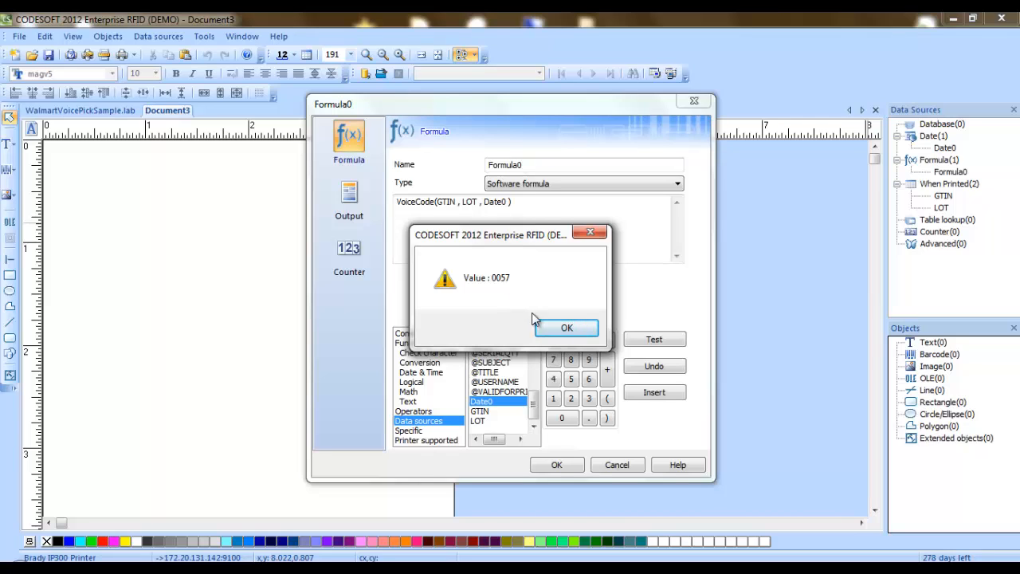
pyautogui.click(568, 329)
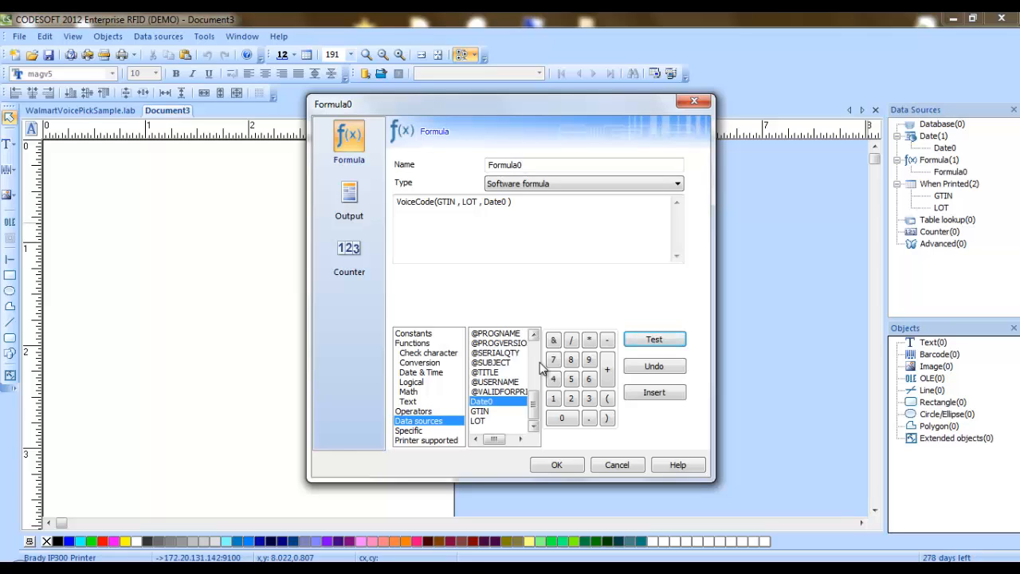
pyautogui.click(559, 466)
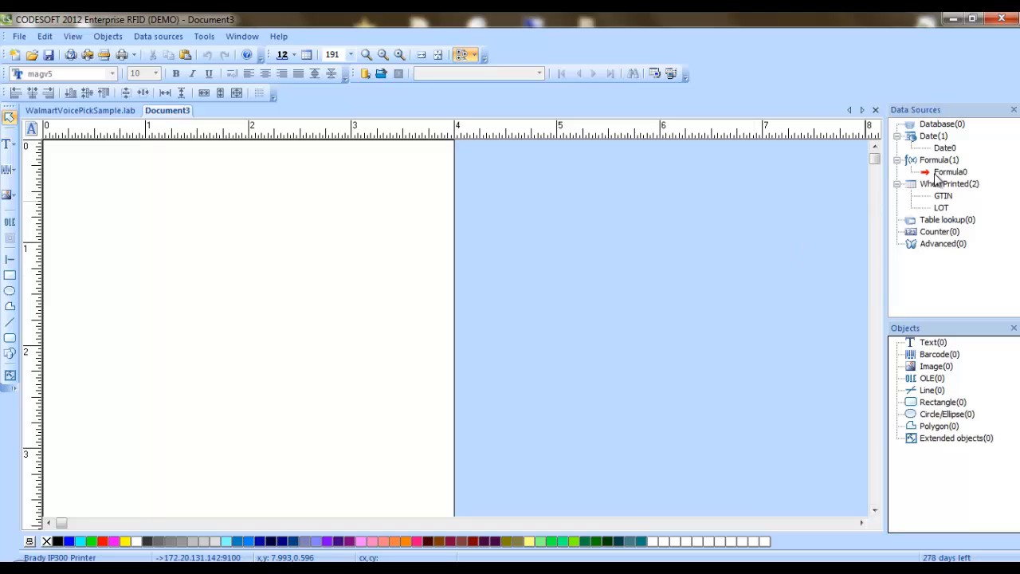
# - Rename the new formula variable as VoiceCode
pyautogui.click(956, 172)
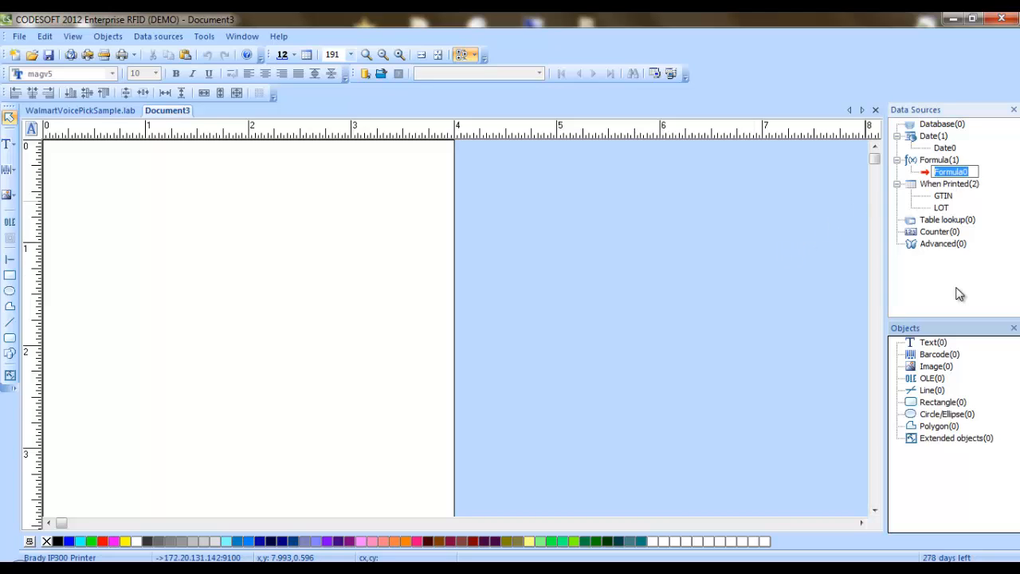
pyautogui.write('VoiceCode')
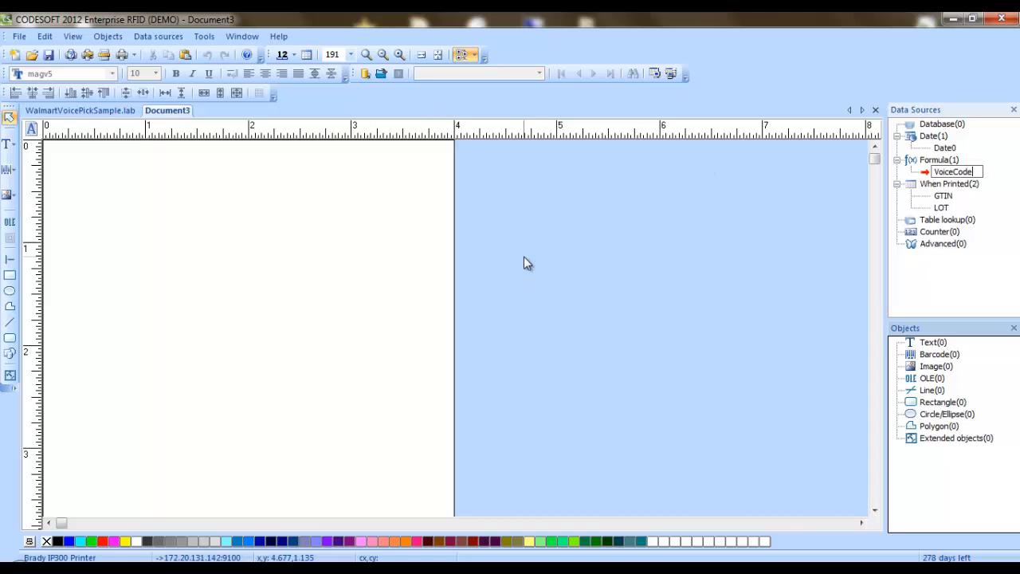
pyautogui.click(533, 238)
# - Place the VoiceCode formula on the label as a text object at about x 2.8, y 0.5 on the rulers
pyautogui.moveTo(955, 172); pyautogui.dragTo(346, 209)
pyautogui.click(136, 212)
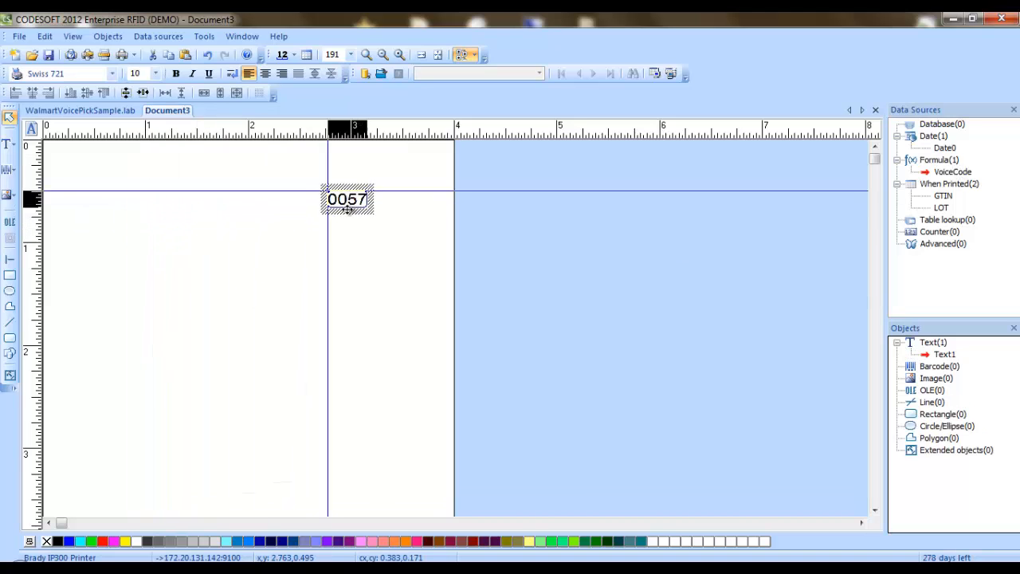
pyautogui.click(292, 275)
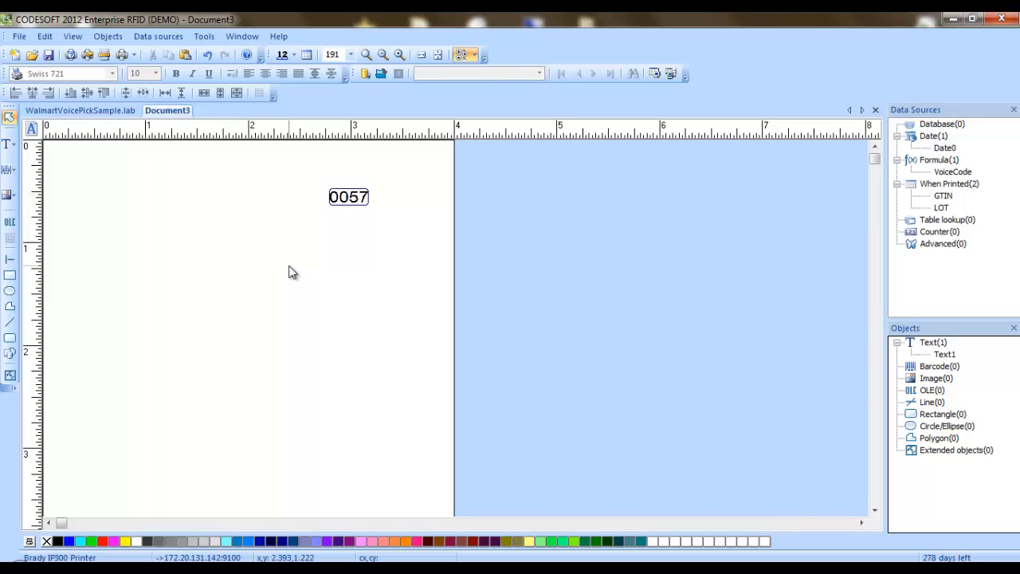
pyautogui.click(334, 191)
# - Consult the voice code on the sample label and add a formula data source named VoiceCodeRt to Document3
pyautogui.click(98, 108)
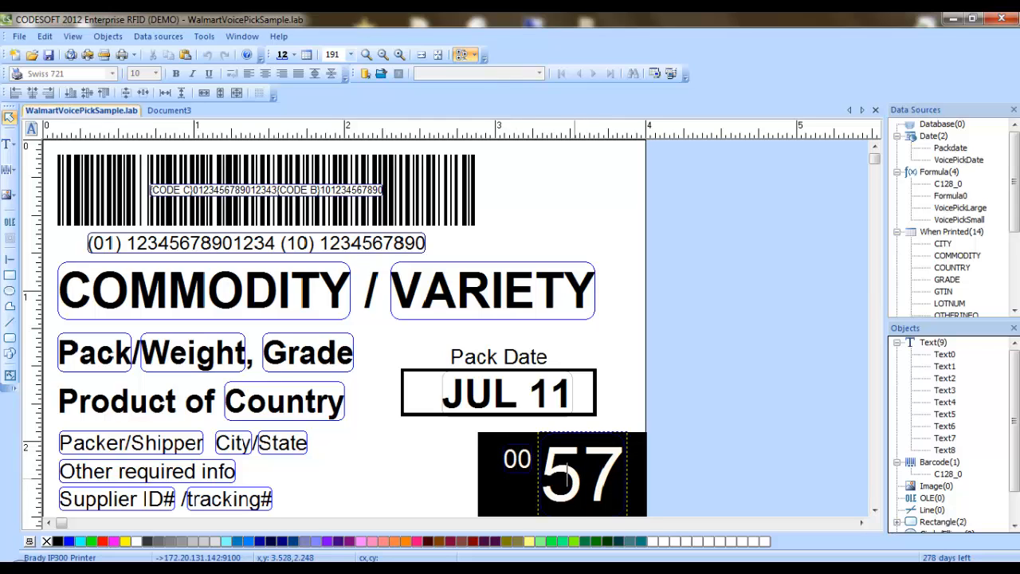
pyautogui.click(167, 112)
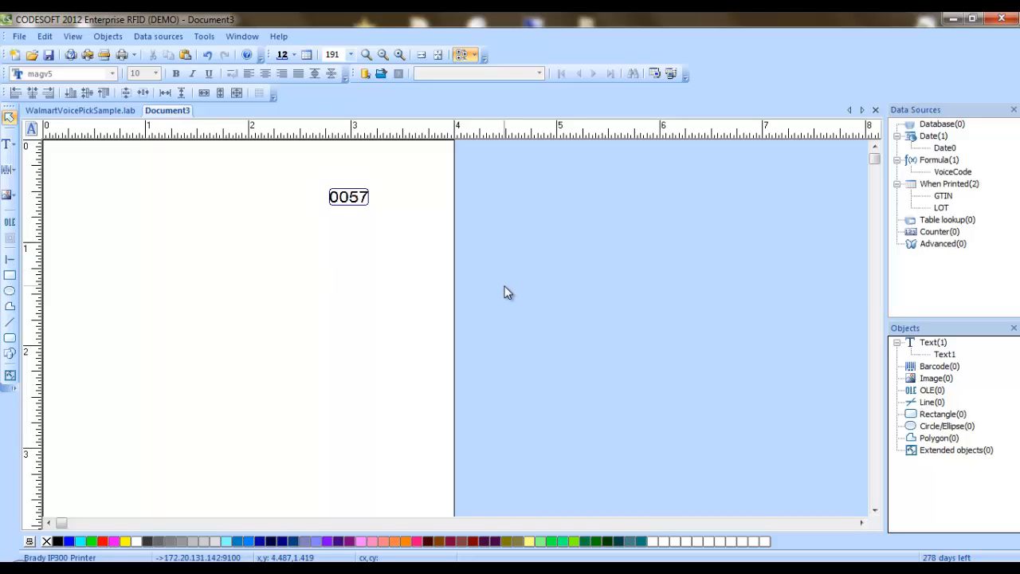
pyautogui.rightClick(935, 164)
pyautogui.click(940, 167)
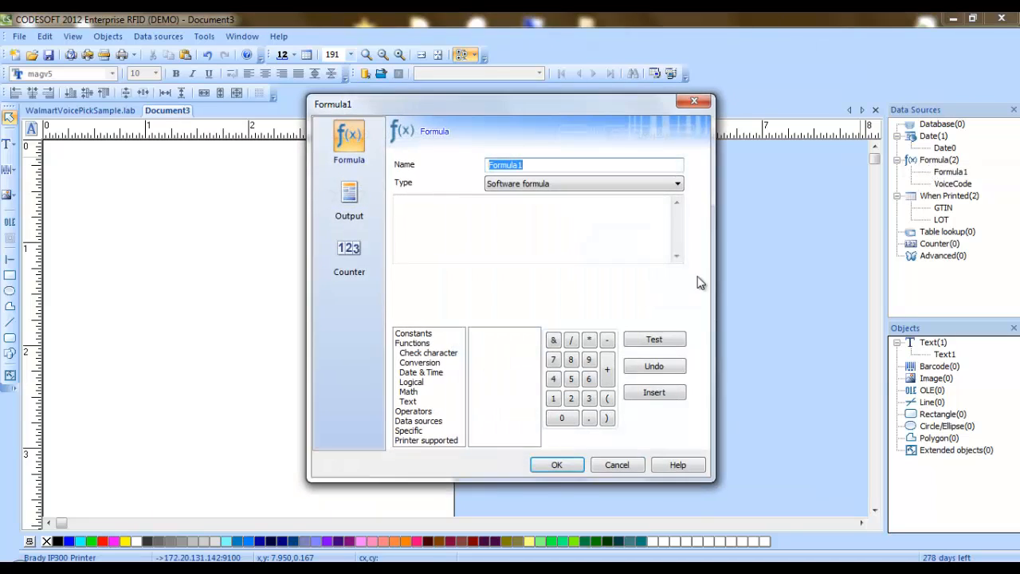
pyautogui.write('V')
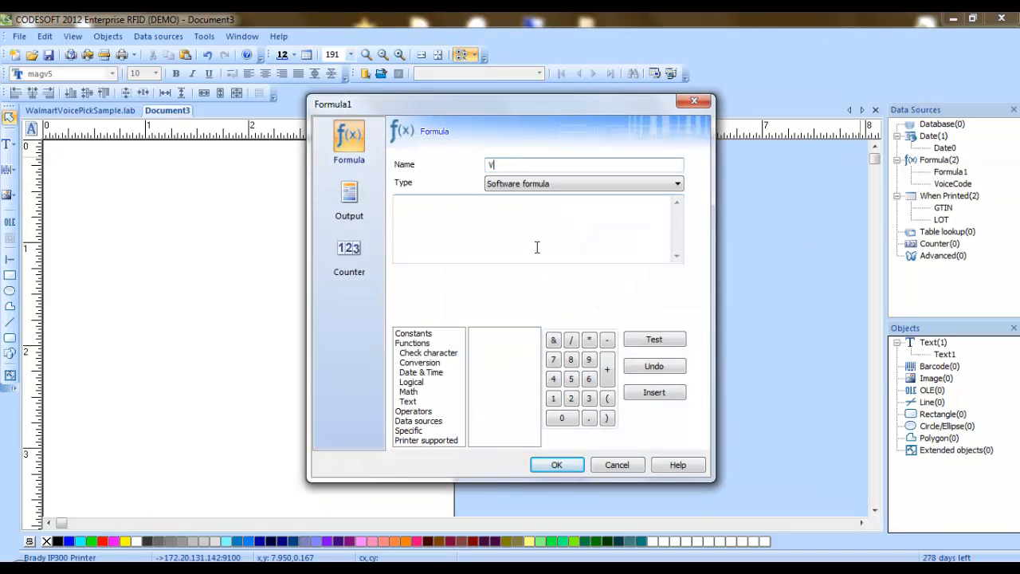
pyautogui.write('oiceCodeRt')
pyautogui.moveTo(557, 108); pyautogui.dragTo(631, 218)
pyautogui.click(515, 348)
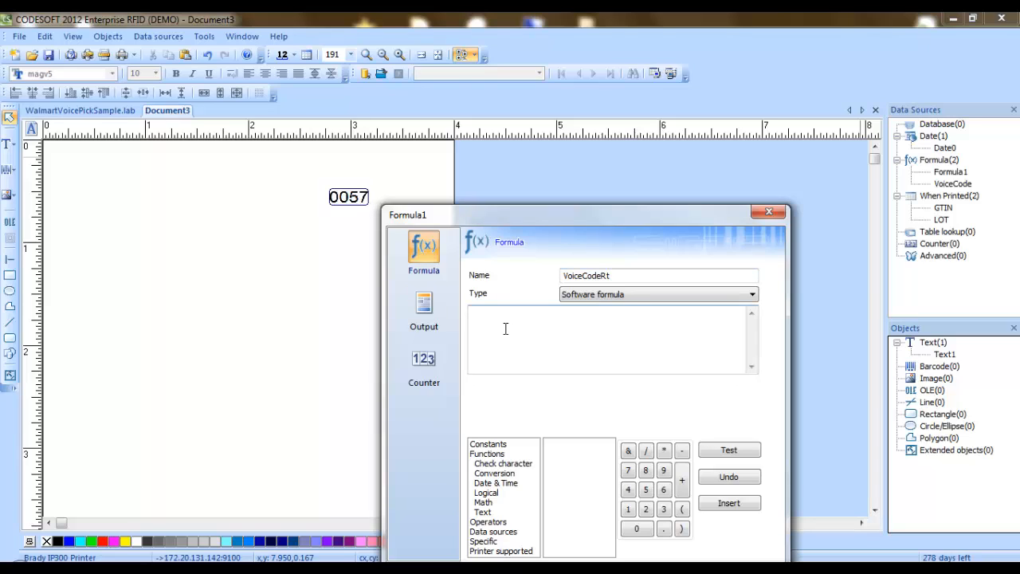
pyautogui.write('Right')
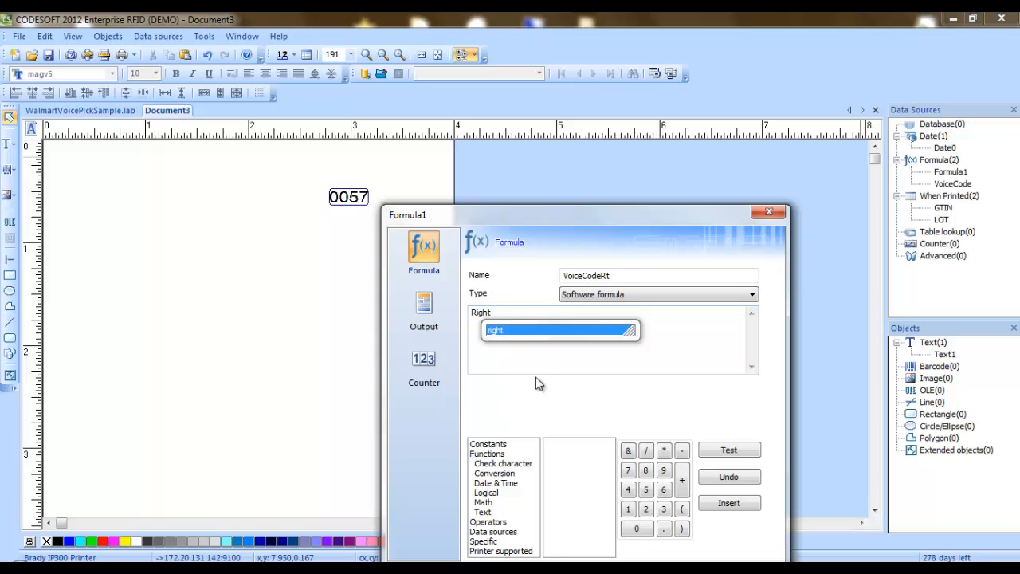
pyautogui.press('BackSpace')
pyautogui.press('BackSpace')
pyautogui.press('BackSpace')
pyautogui.press('BackSpace')
pyautogui.press('BackSpace')
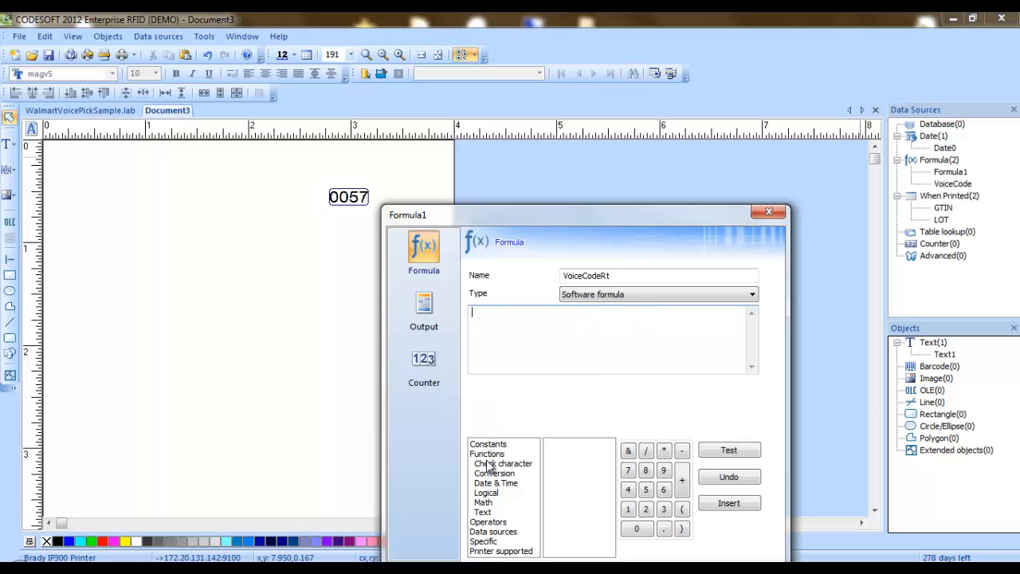
# - Insert the text function right into the VoiceCodeRt formula
pyautogui.click(486, 513)
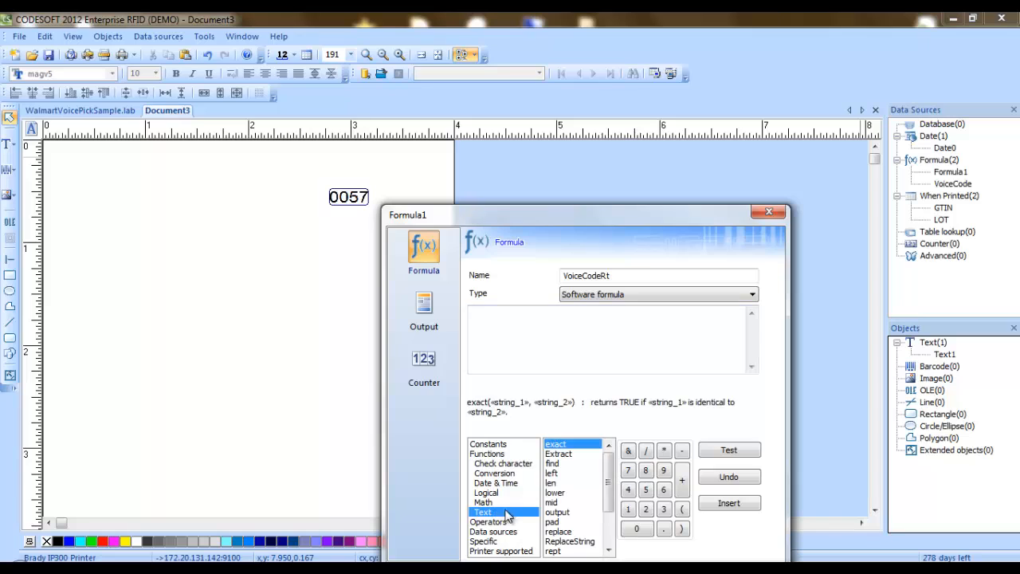
pyautogui.click(608, 488)
pyautogui.scroll(-1, 607, 488)
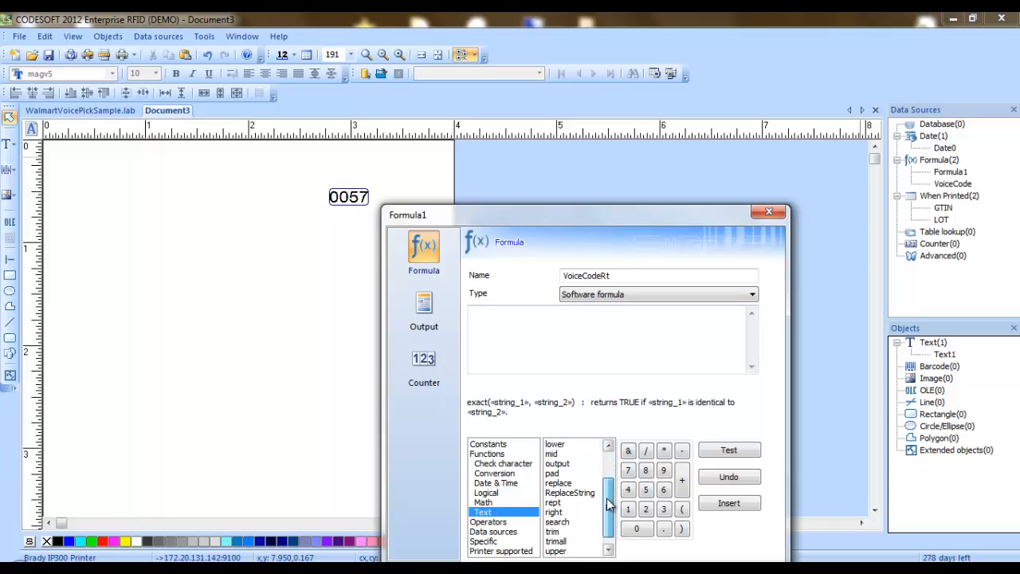
pyautogui.click(571, 512)
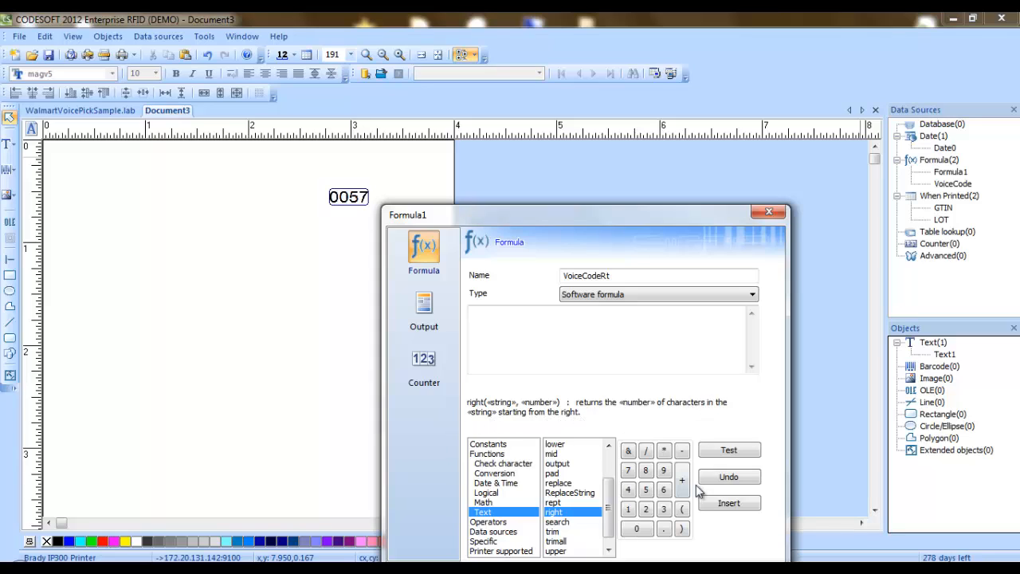
pyautogui.click(724, 504)
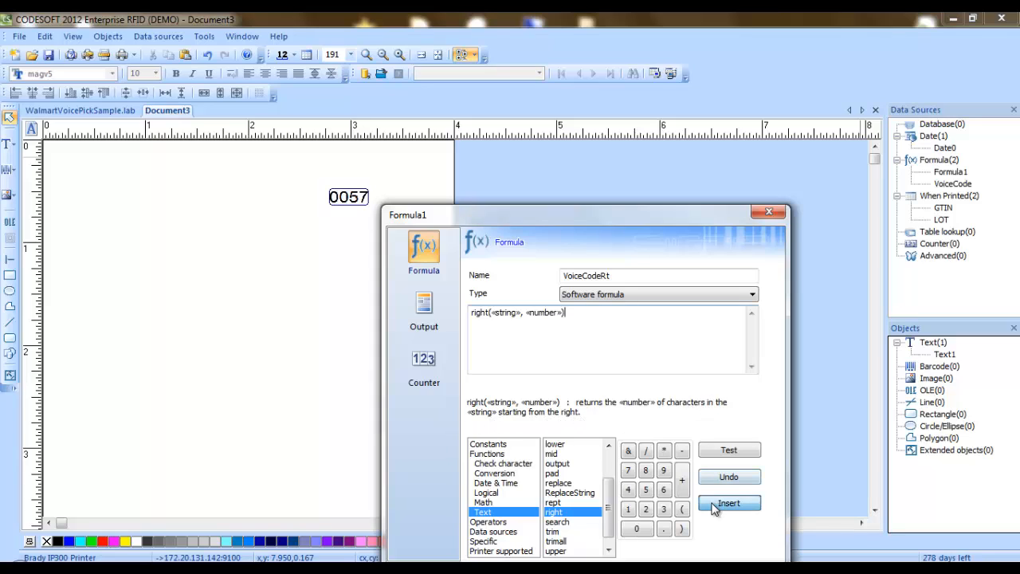
# - Replace the right function's string placeholder with the VoiceCode data source
pyautogui.doubleClick(508, 313)
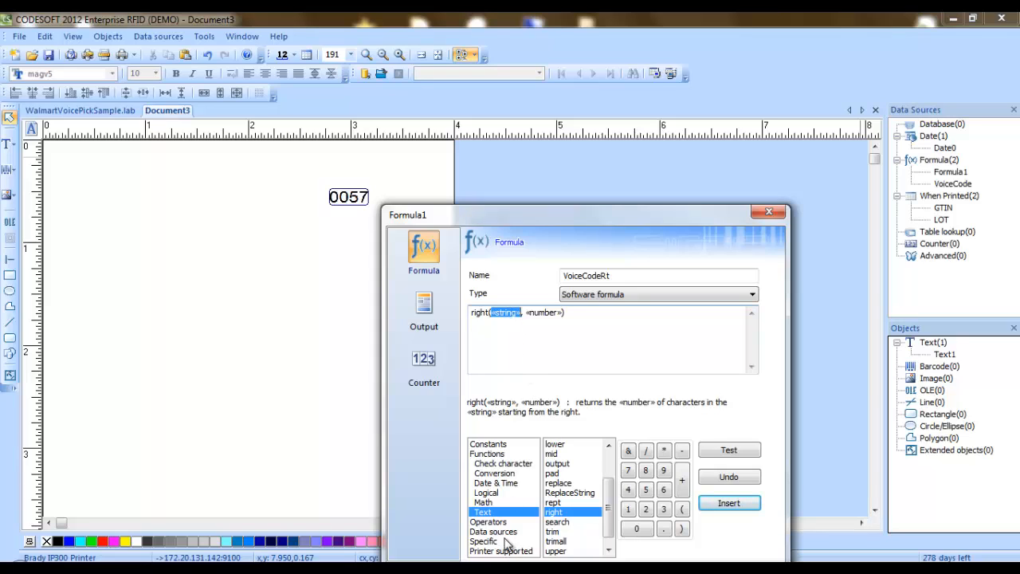
pyautogui.click(493, 532)
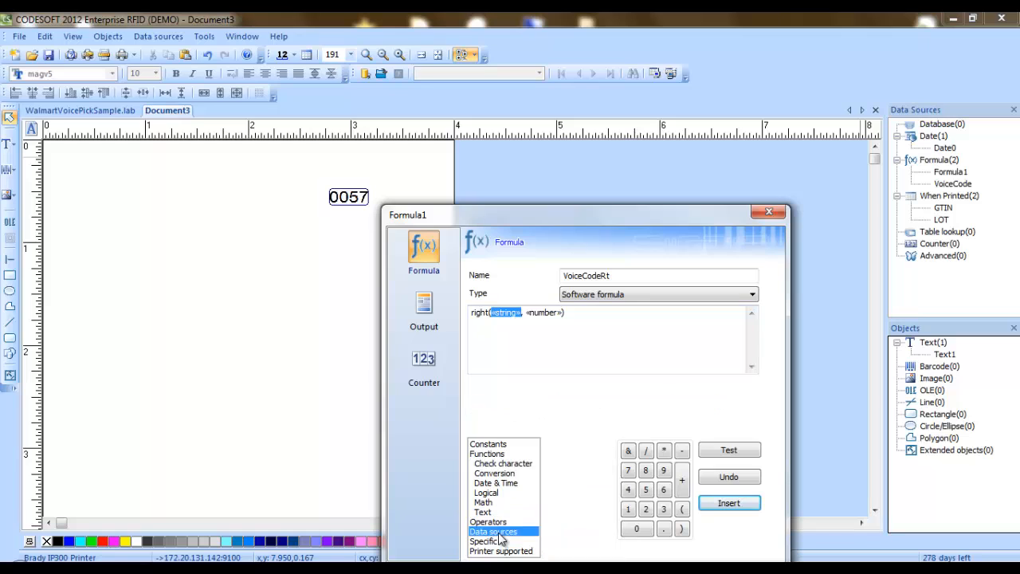
pyautogui.moveTo(610, 470); pyautogui.dragTo(610, 517)
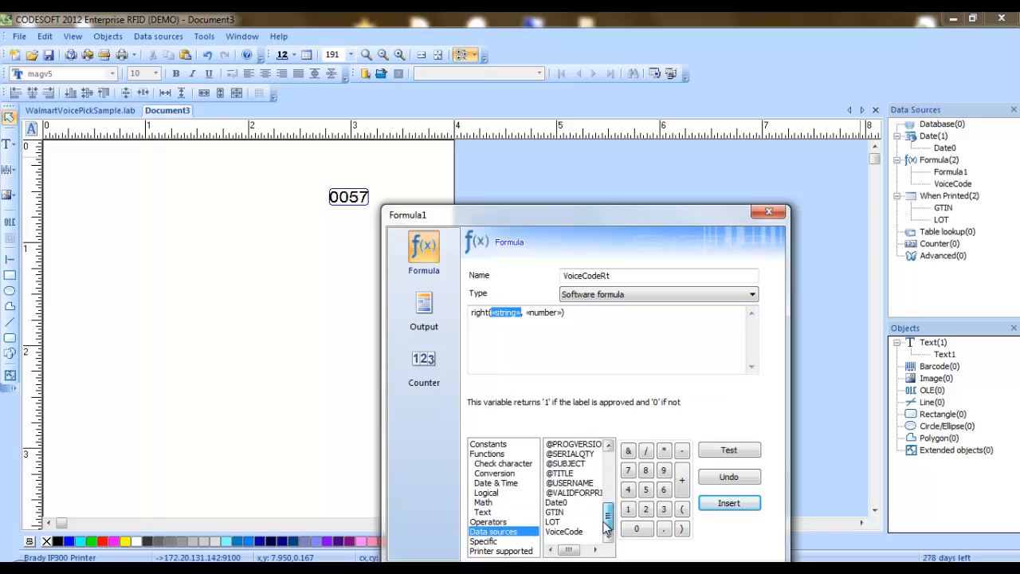
pyautogui.click(564, 532)
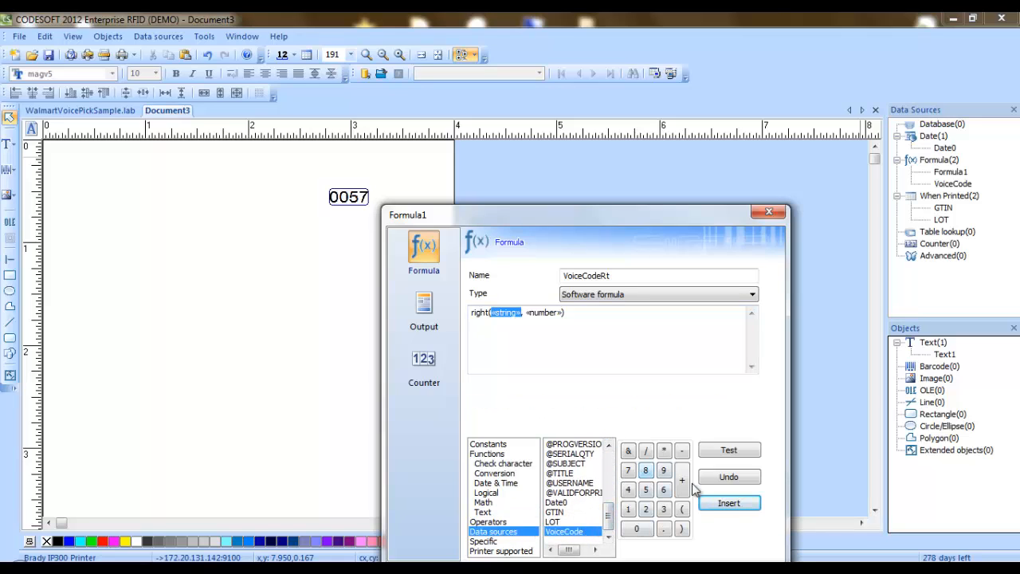
pyautogui.click(728, 503)
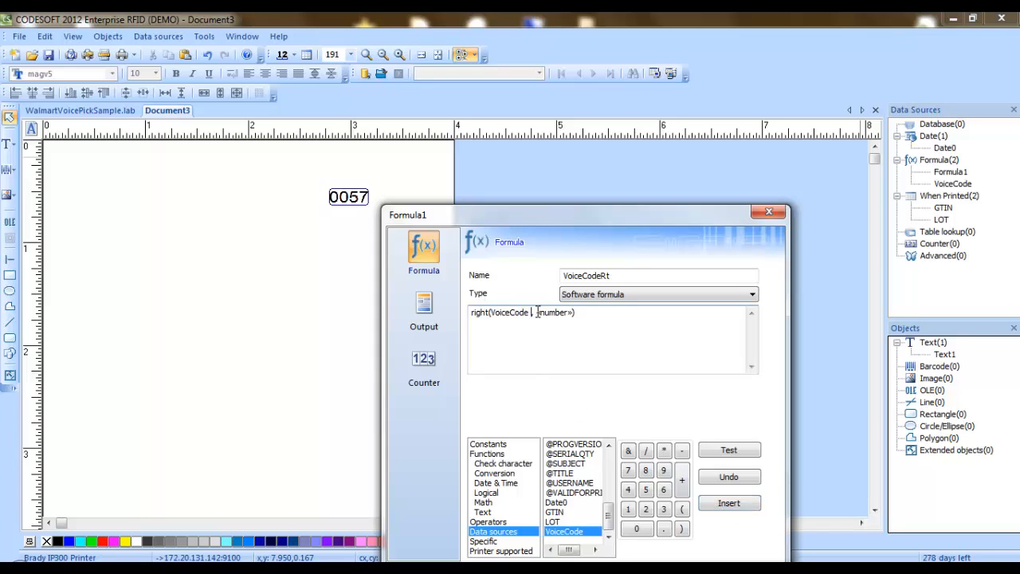
# - Set the right function's number of characters to 2, test the formula and accept it
pyautogui.doubleClick(548, 313)
pyautogui.write('2')
pyautogui.click(714, 448)
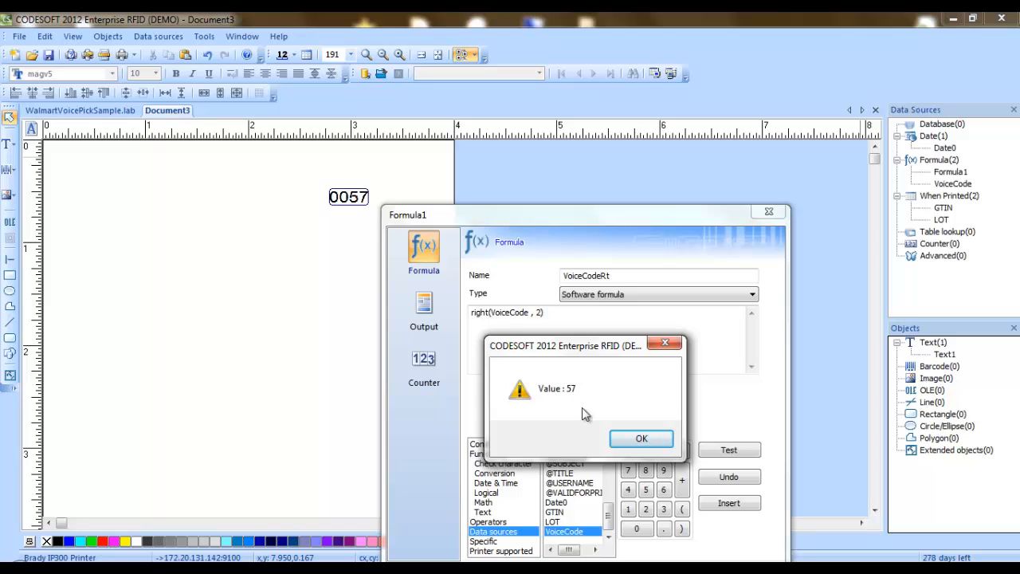
pyautogui.click(641, 440)
pyautogui.moveTo(546, 200); pyautogui.dragTo(527, 103)
pyautogui.click(618, 482)
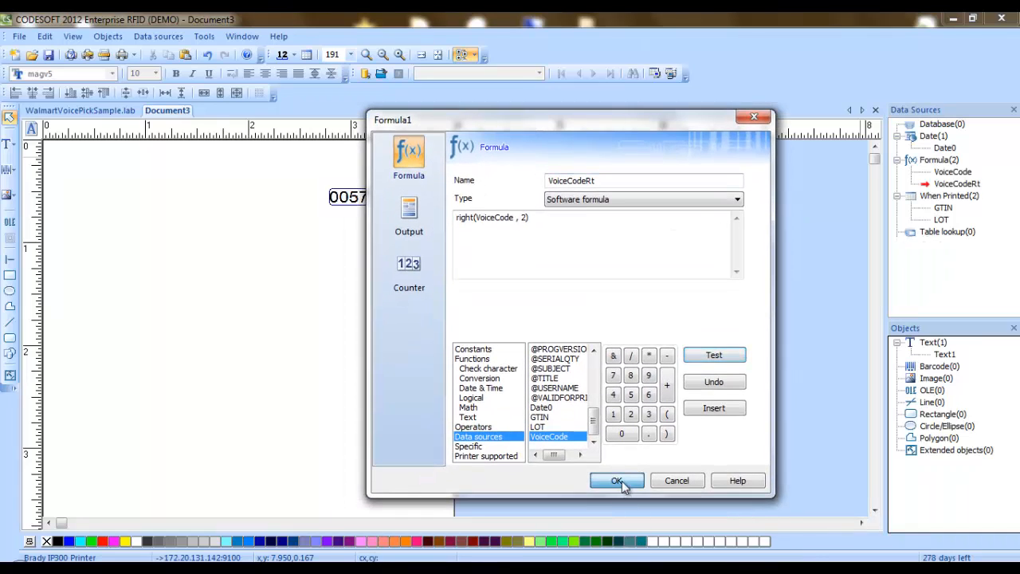
# - Add another formula data source named VoiceCodeLt
pyautogui.rightClick(929, 160)
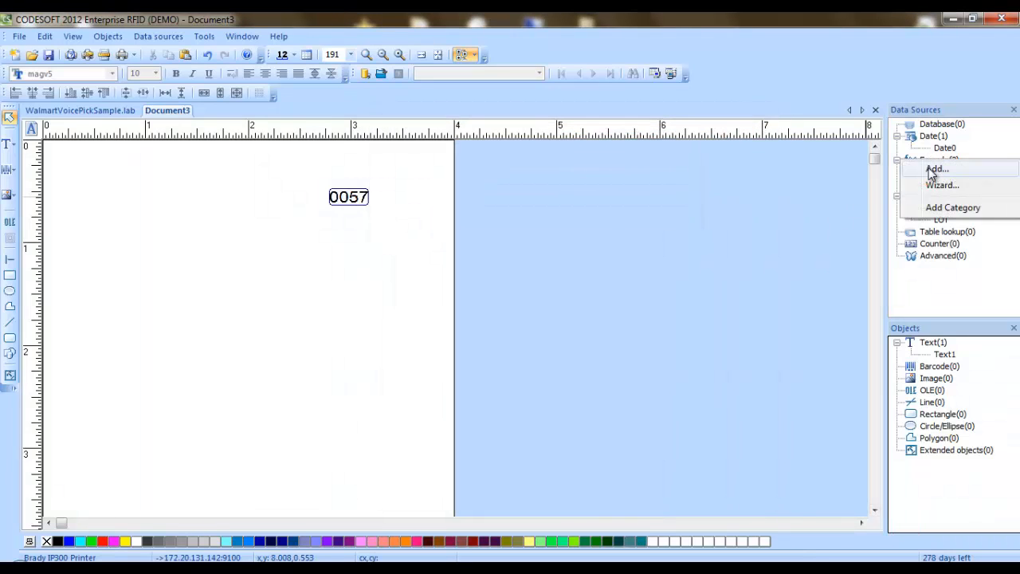
pyautogui.click(933, 170)
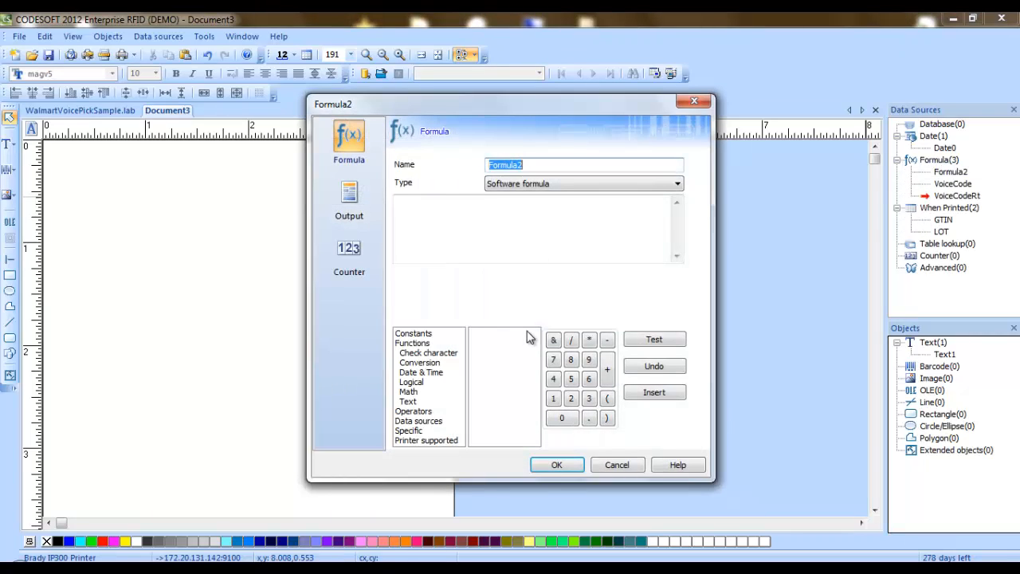
pyautogui.write('VoiceCodeLt')
pyautogui.click(503, 232)
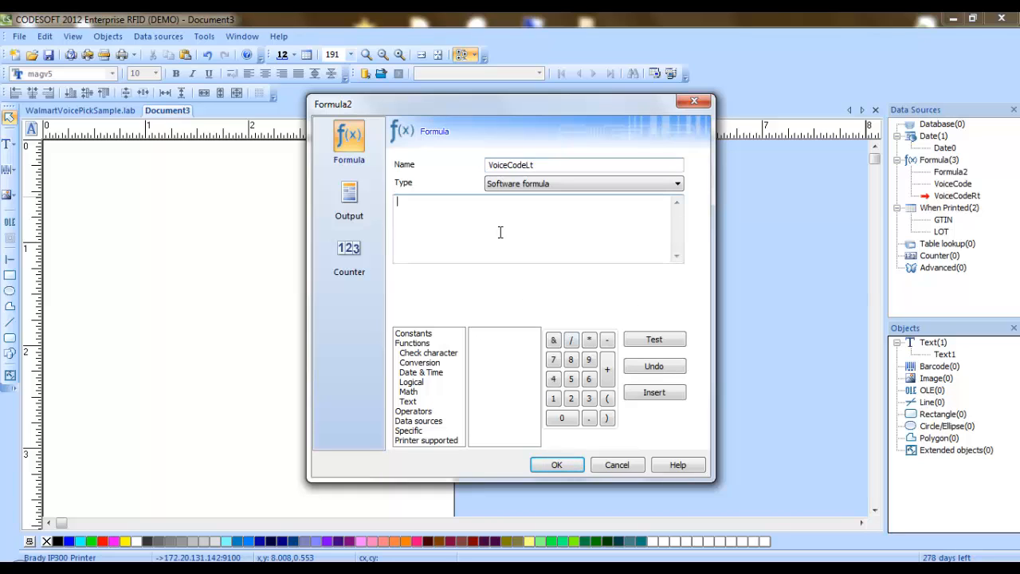
# - Insert the text function left into the VoiceCodeLt formula, with the VoiceCode data source as its string
pyautogui.click(423, 401)
pyautogui.click(479, 363)
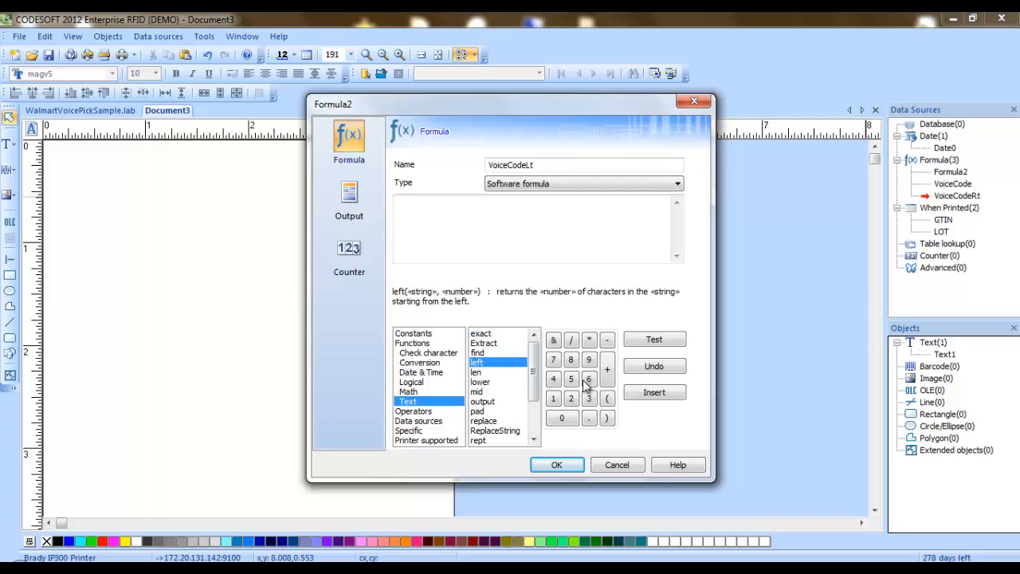
pyautogui.click(653, 392)
pyautogui.doubleClick(427, 202)
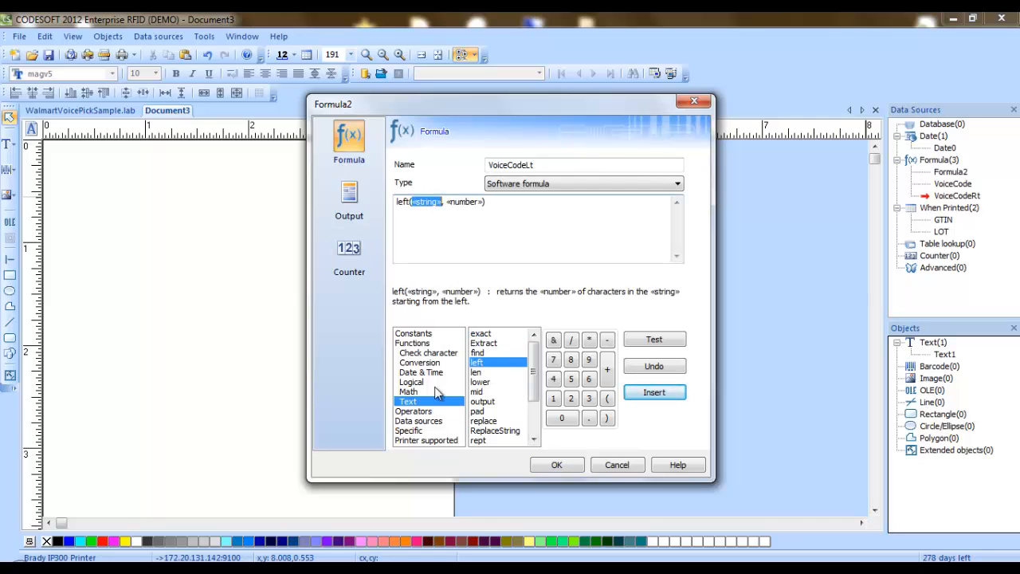
pyautogui.click(420, 421)
pyautogui.scroll(-5, 540, 355)
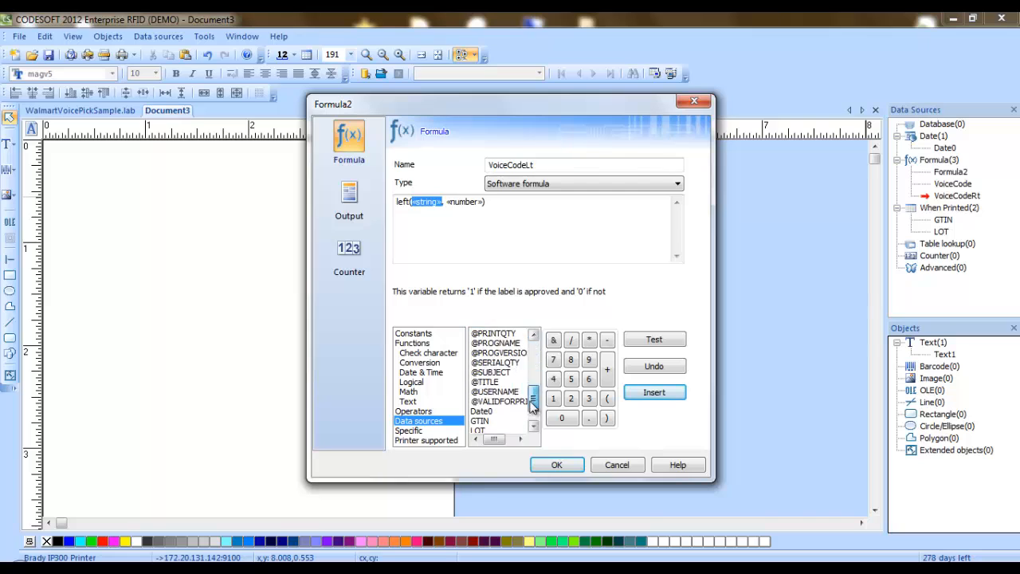
pyautogui.click(494, 412)
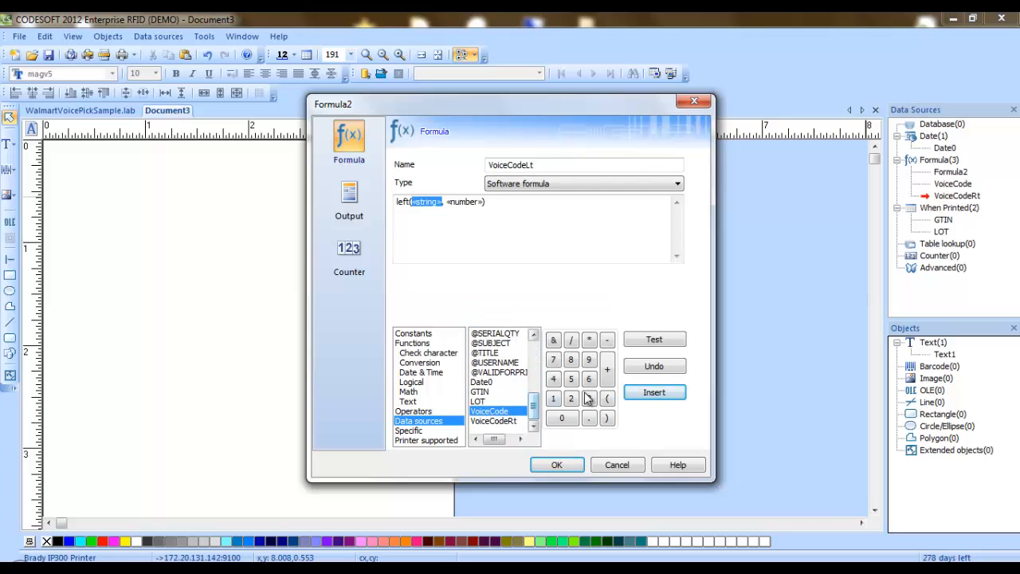
pyautogui.click(647, 394)
# - Set the left function's number of characters to 2, test the formula and accept it
pyautogui.doubleClick(481, 207)
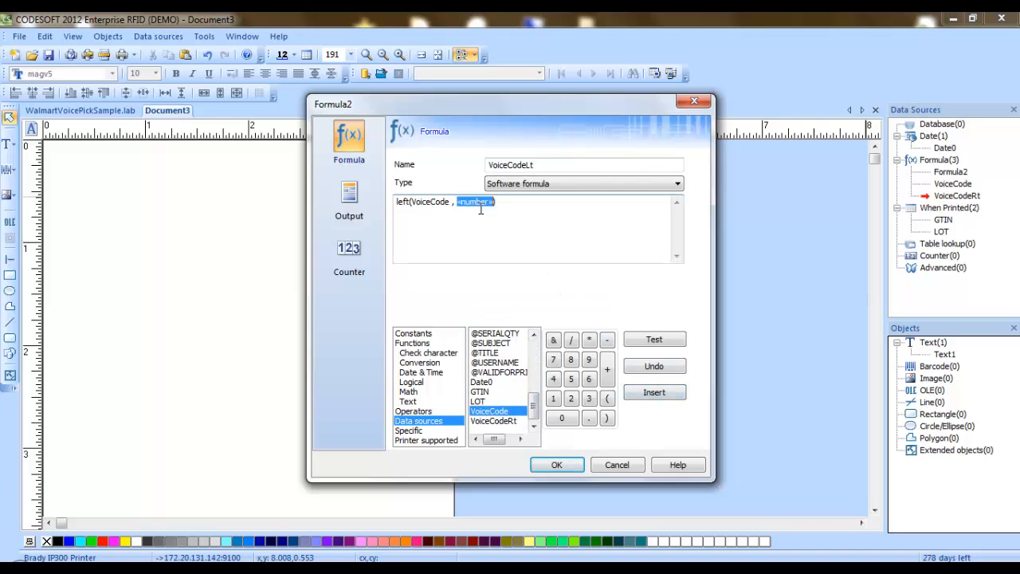
pyautogui.write('2')
pyautogui.click(645, 339)
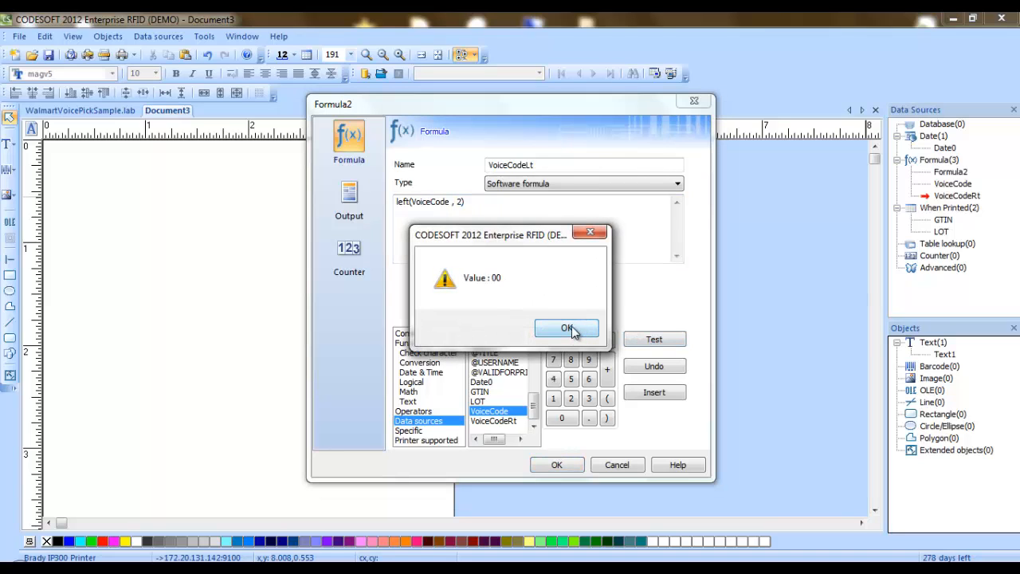
pyautogui.click(570, 329)
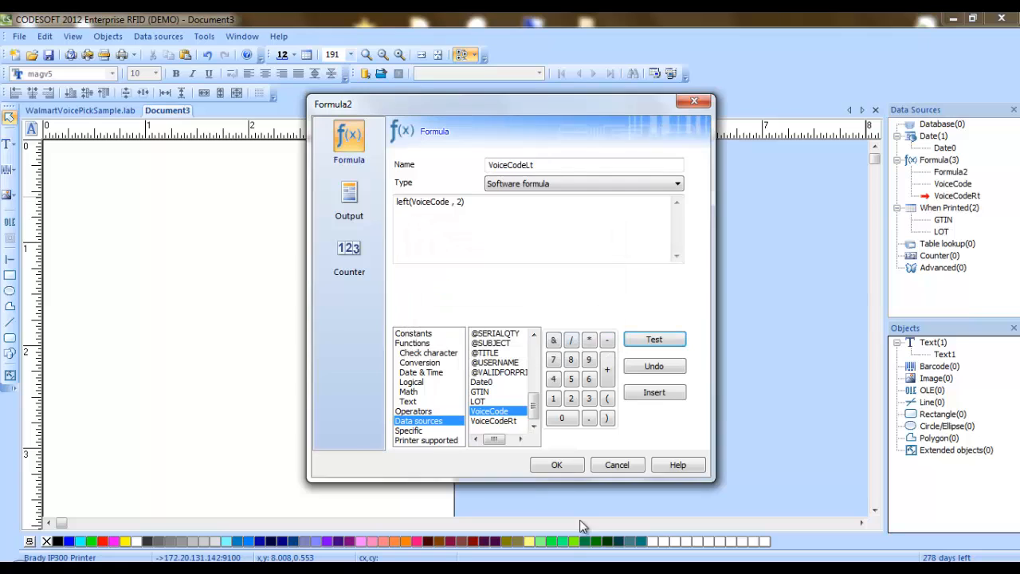
pyautogui.click(556, 468)
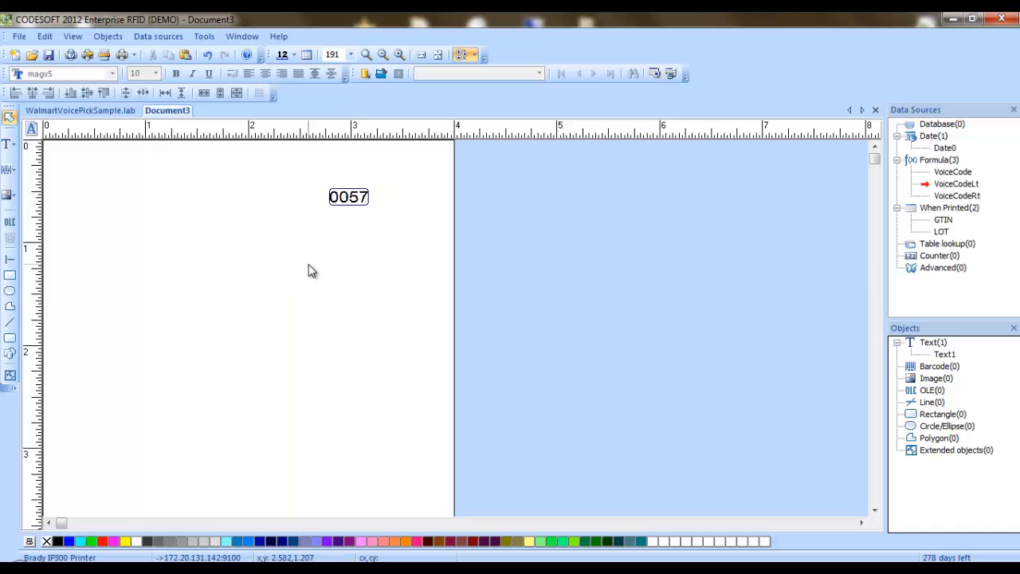
# - Following the sample's voice code box, draw a rectangle about 1.51 by 0.74 at about x 2.47, y 2.74 against the label's right edge
pyautogui.click(93, 113)
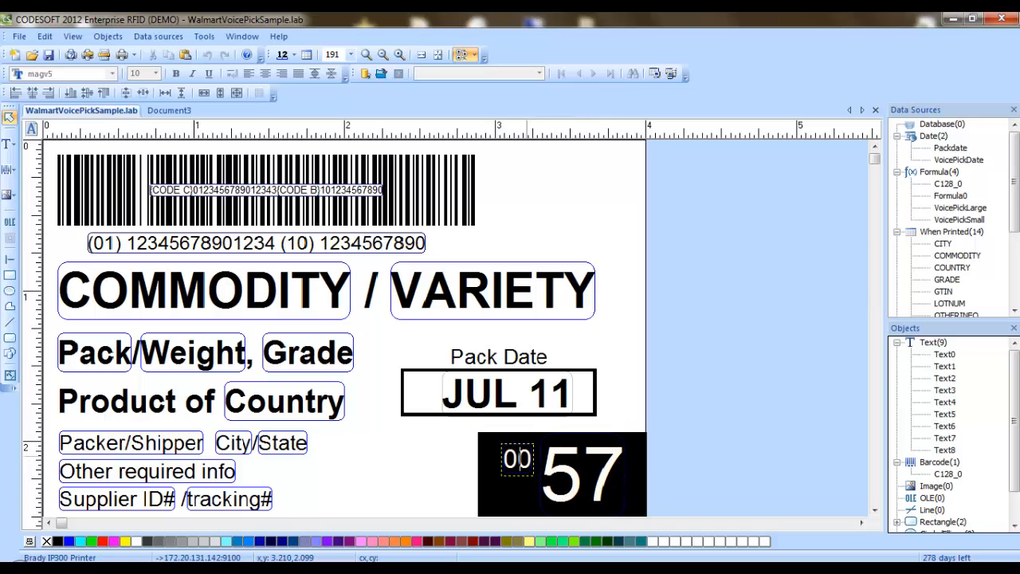
pyautogui.click(167, 112)
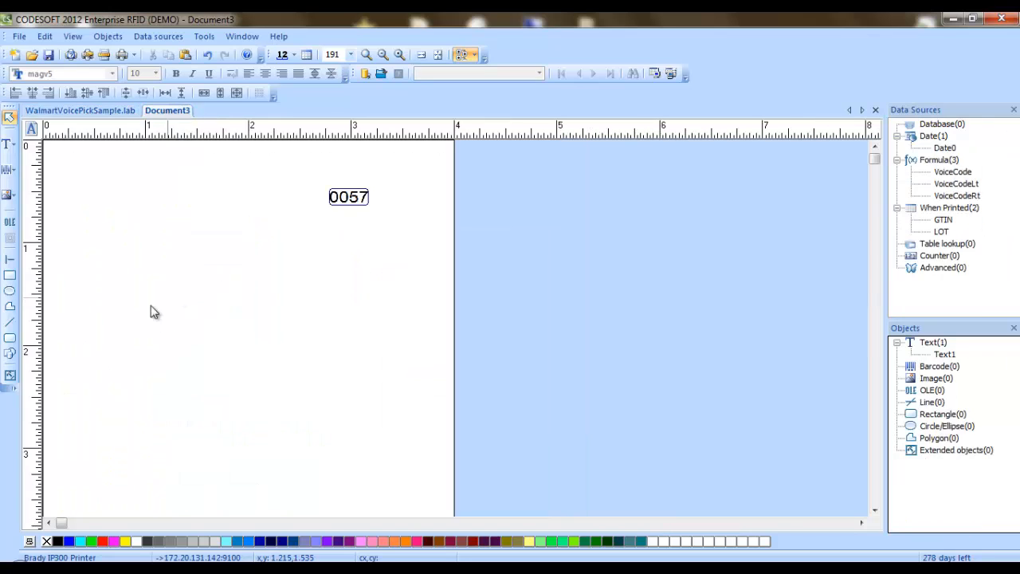
pyautogui.click(9, 275)
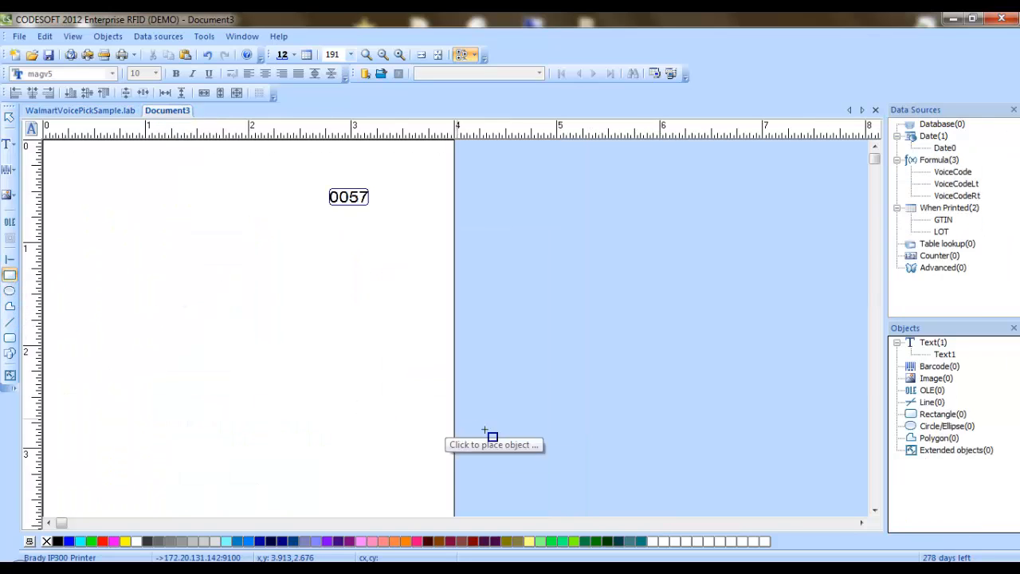
pyautogui.click(298, 422)
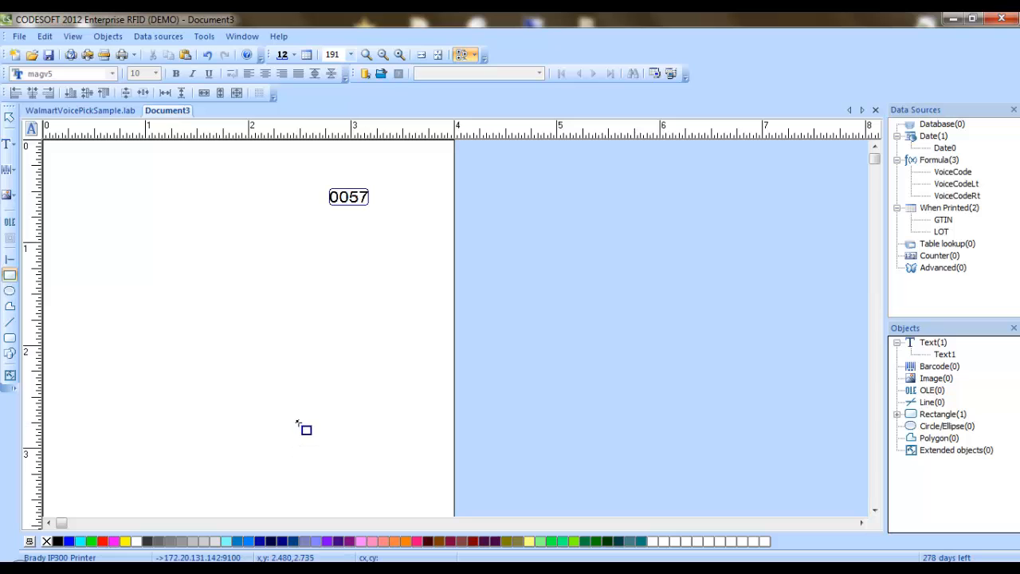
pyautogui.moveTo(297, 423); pyautogui.dragTo(459, 499)
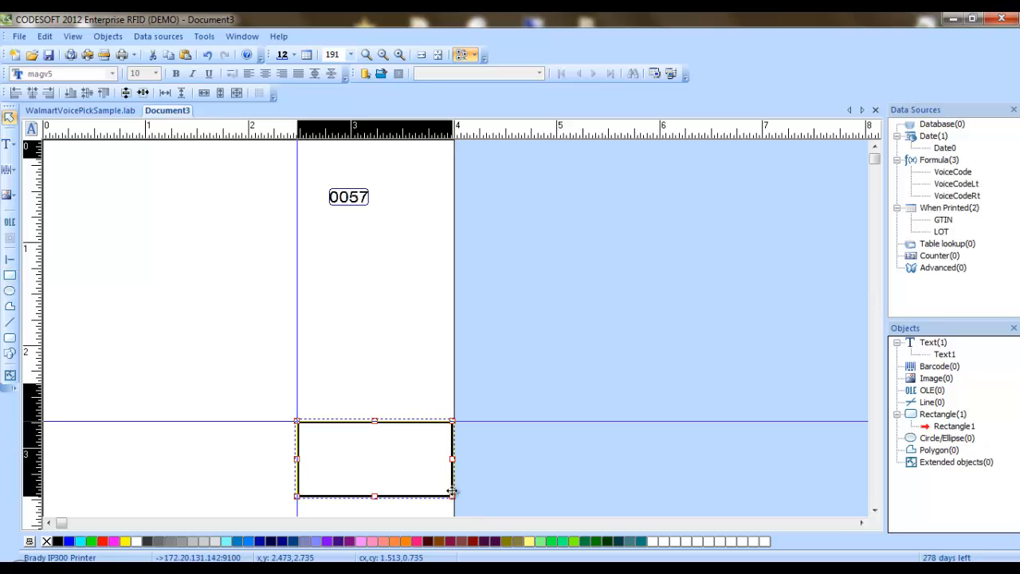
# - Give the rectangle a black background fill
pyautogui.doubleClick(409, 455)
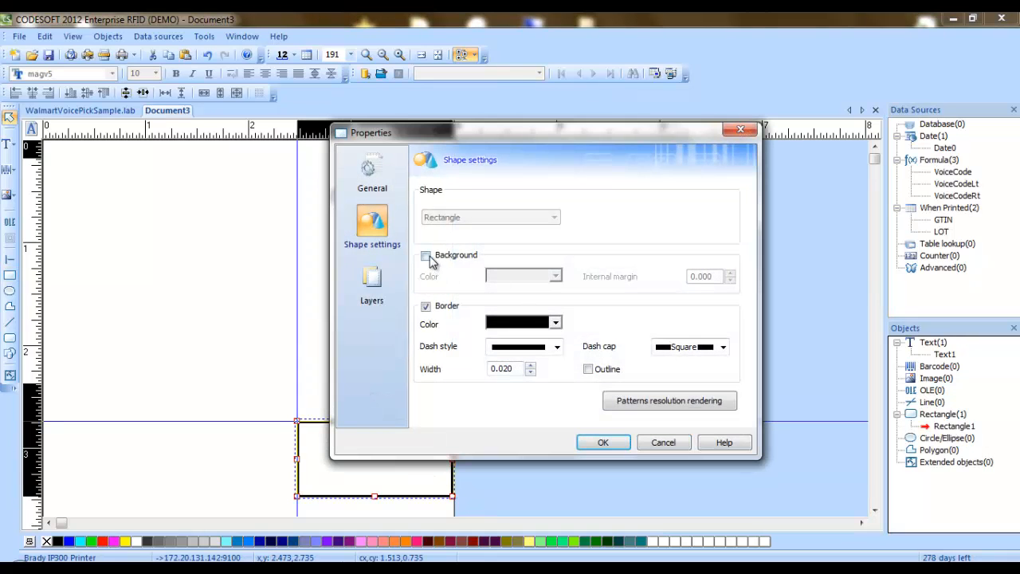
pyautogui.click(427, 255)
pyautogui.click(541, 276)
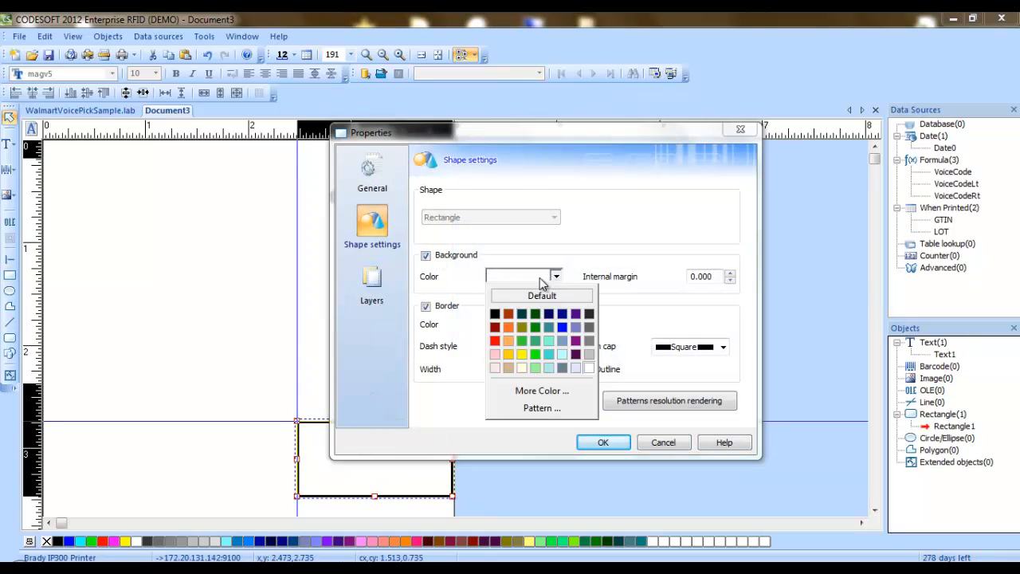
pyautogui.click(493, 312)
pyautogui.click(603, 442)
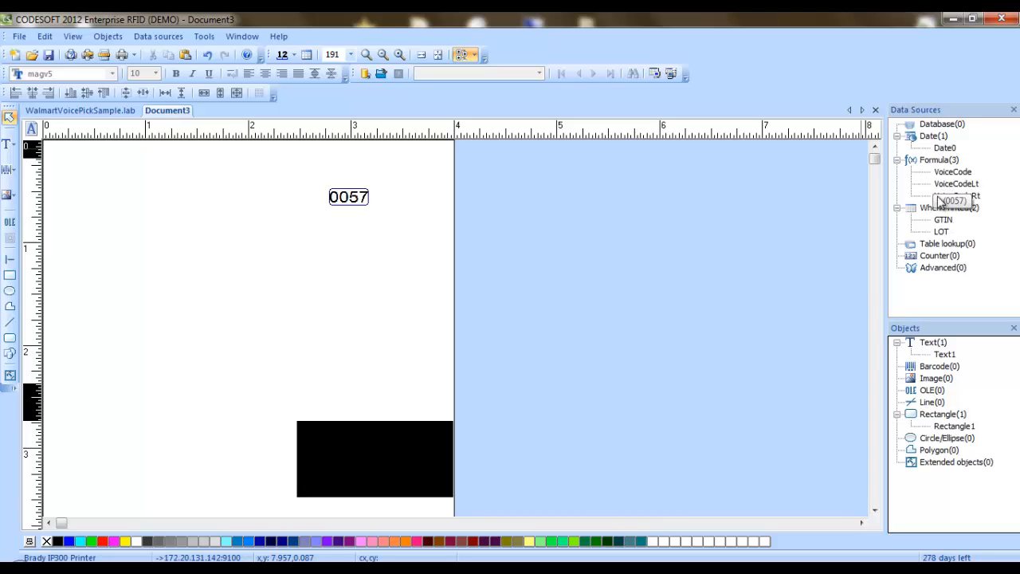
# - Place the VoiceCodeLt and VoiceCodeRt data sources on the label as separate text objects, side by side above the black rectangle
pyautogui.moveTo(947, 187); pyautogui.dragTo(138, 294)
pyautogui.click(192, 304)
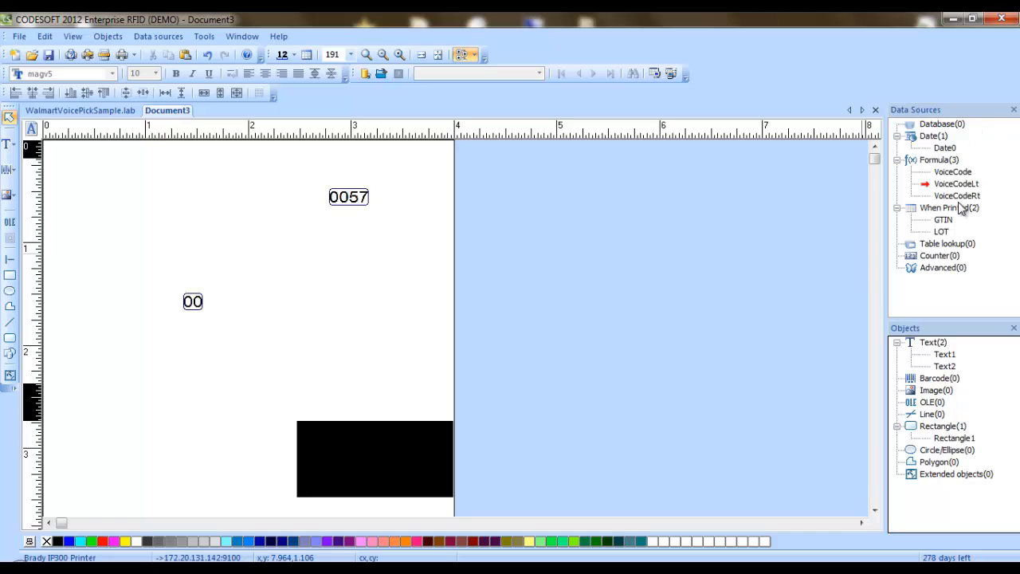
pyautogui.moveTo(956, 196)
pyautogui.mouseDown()
pyautogui.moveTo(543, 304)
pyautogui.moveTo(275, 293)
pyautogui.mouseUp()
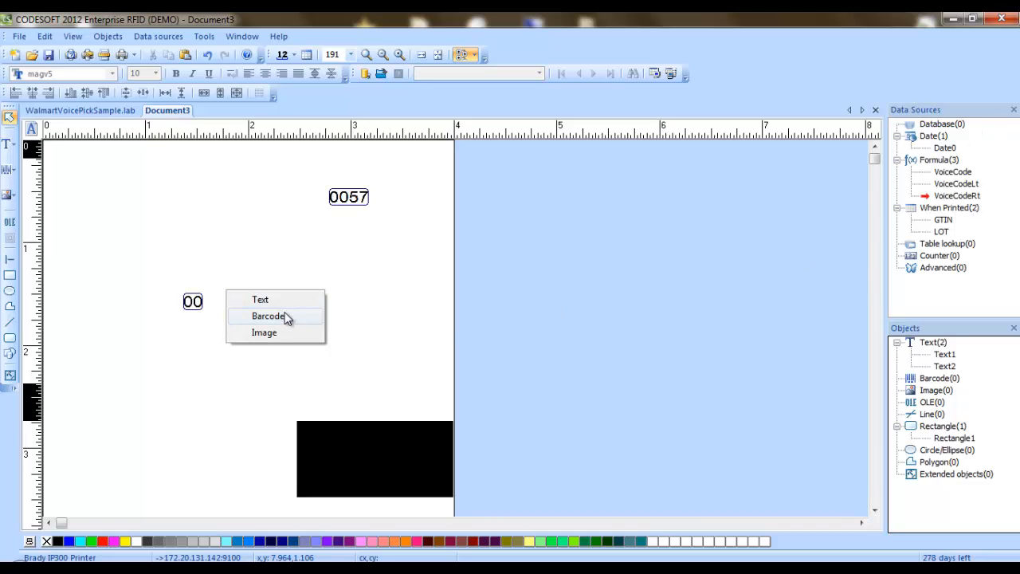
pyautogui.click(267, 300)
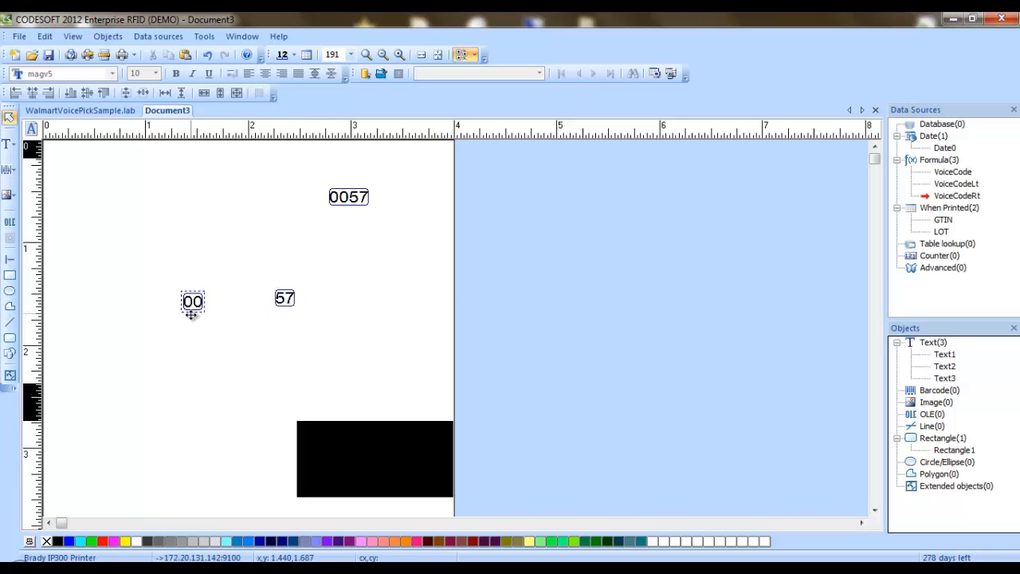
# - Move the VoiceCodeLt text to about x 1.57, y 1.45 and set its font size to 12
pyautogui.moveTo(192, 311); pyautogui.dragTo(213, 309)
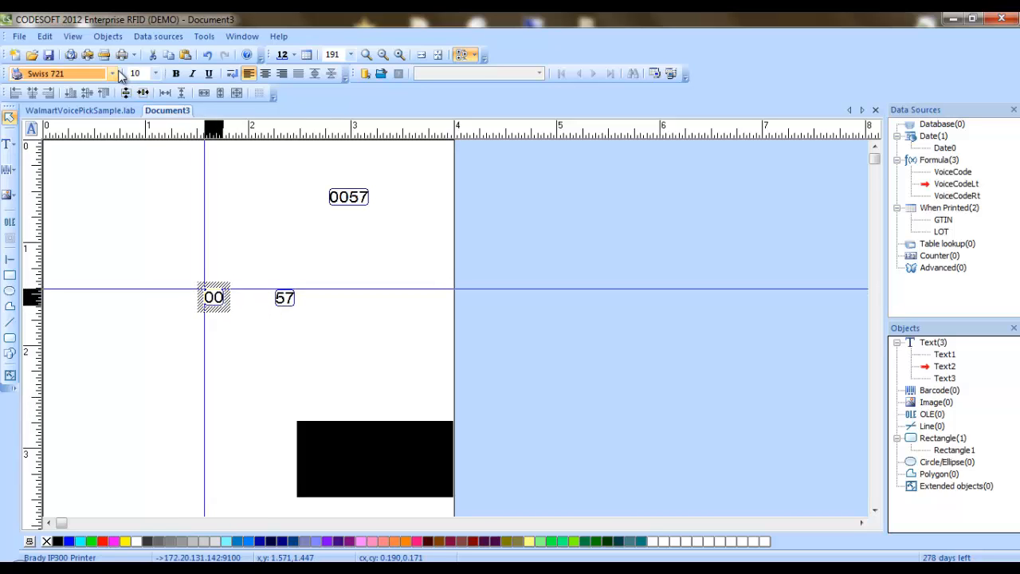
pyautogui.click(156, 73)
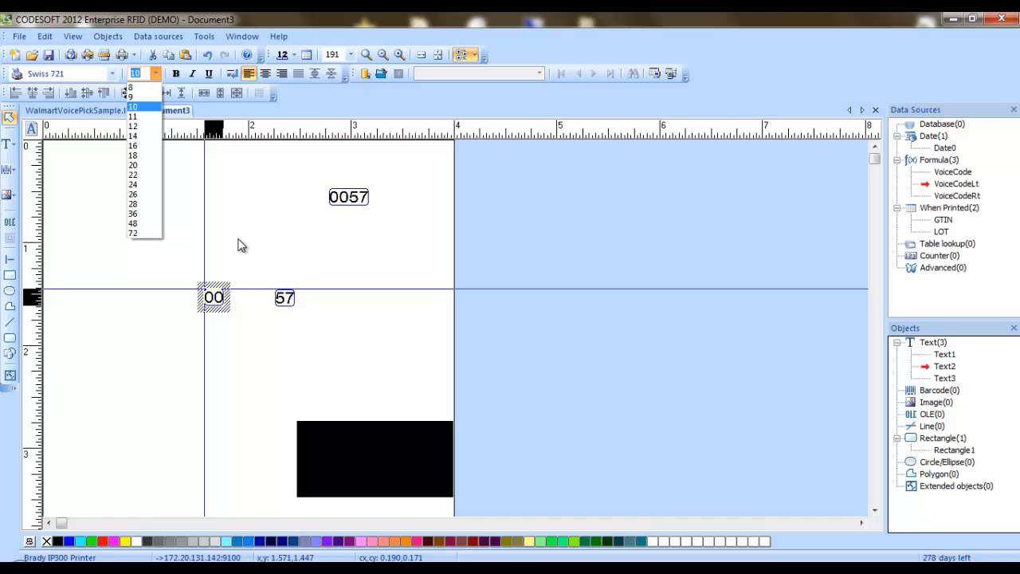
pyautogui.click(132, 126)
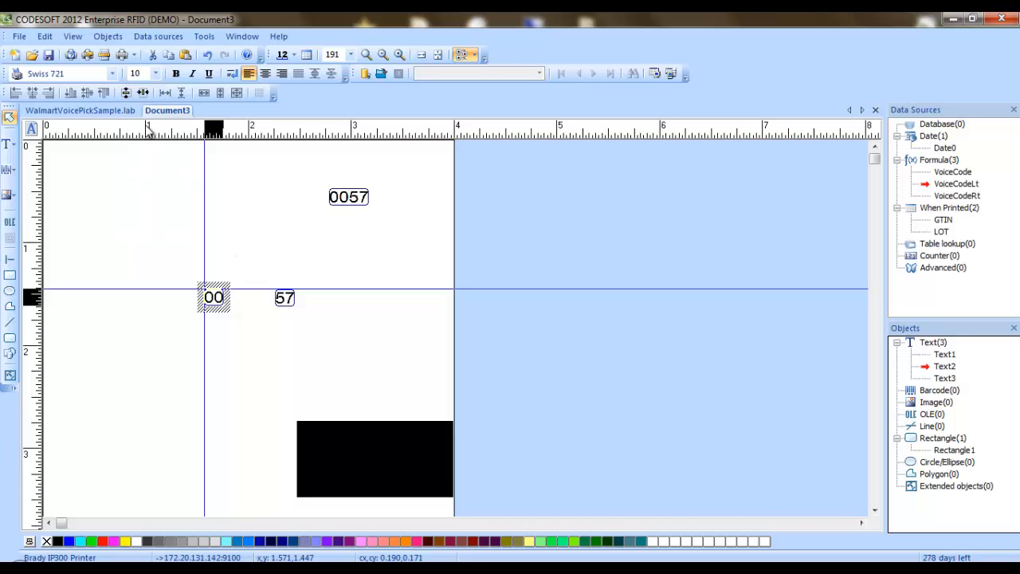
# - Set the VoiceCodeRt text's font size to 36 and move it beside the left pair, at about x 1.91, y 1.43
pyautogui.click(290, 310)
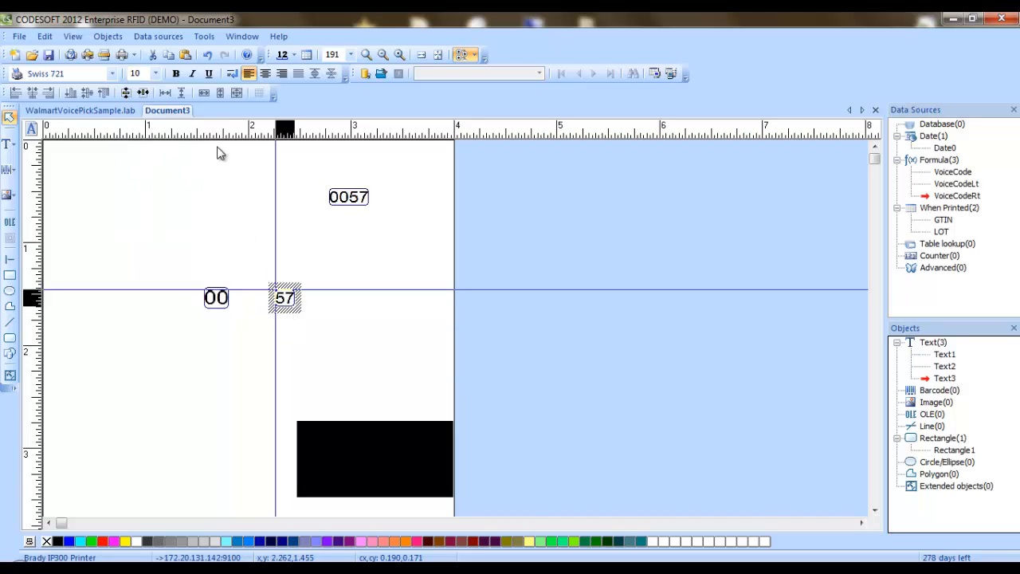
pyautogui.click(156, 74)
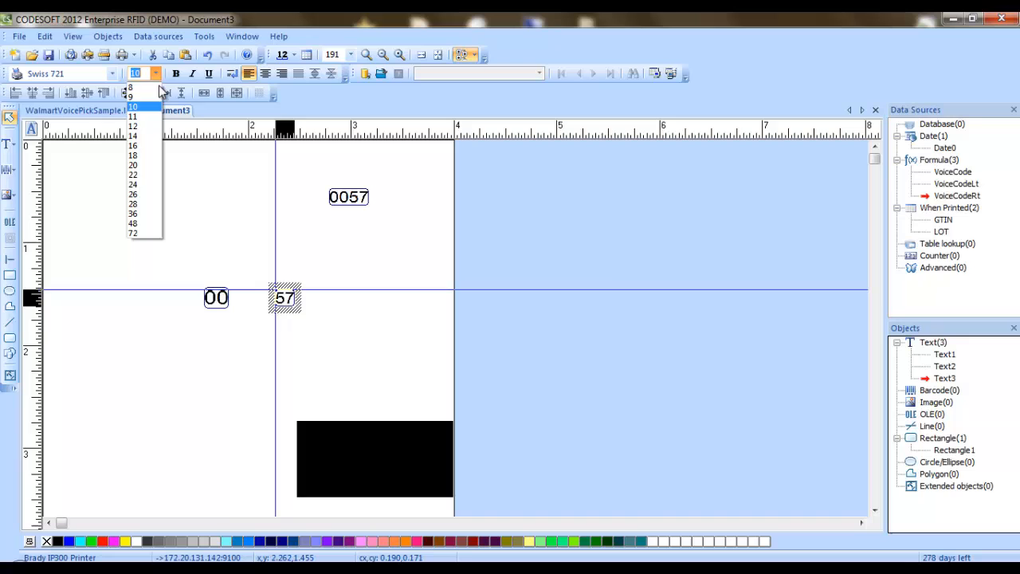
pyautogui.click(138, 216)
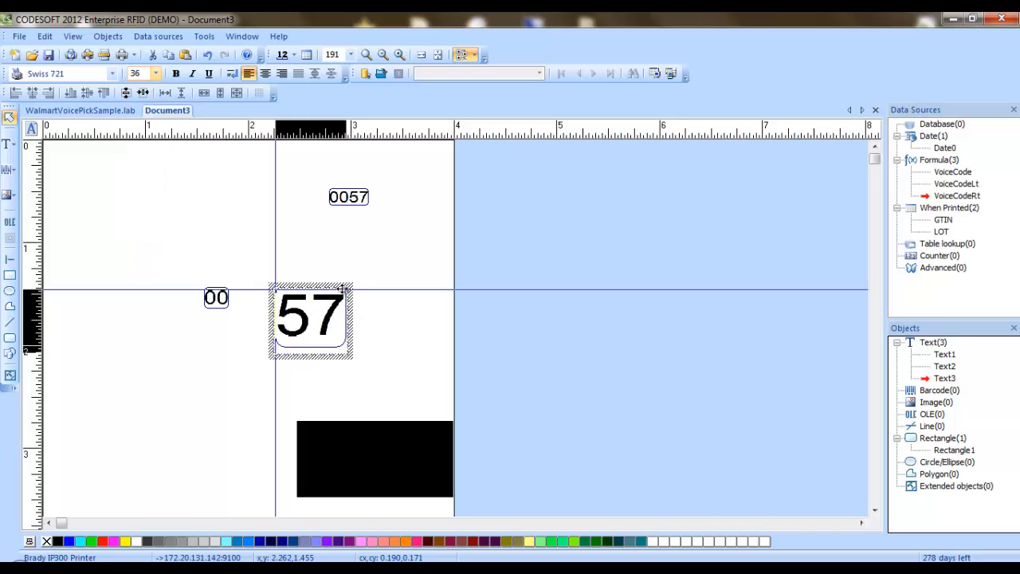
pyautogui.moveTo(303, 284); pyautogui.dragTo(260, 281)
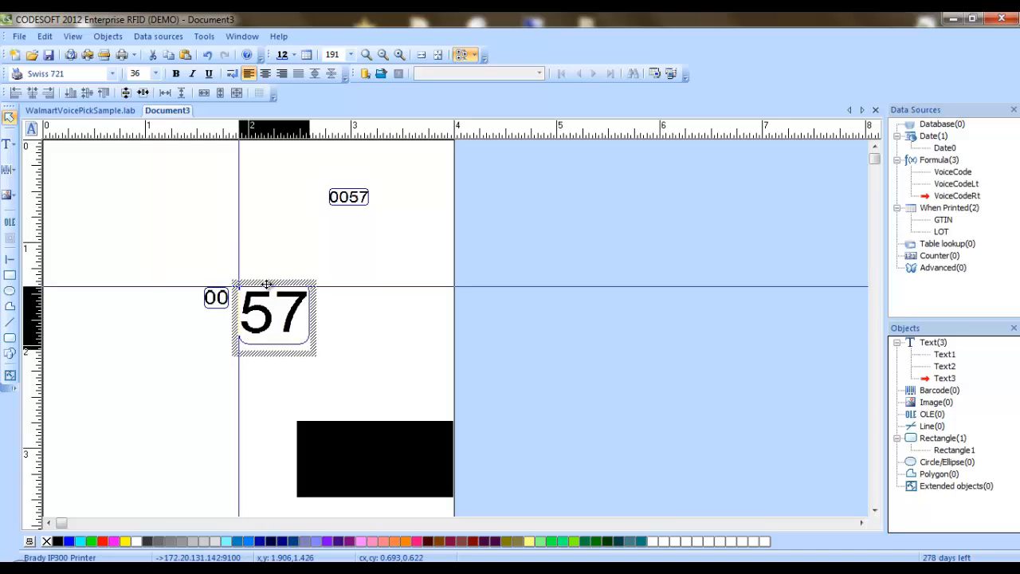
pyautogui.click(281, 276)
# - Move both digit pairs together onto the black rectangle and back off it, leaving the right pair at about x 2.90, y 1.82
pyautogui.moveTo(177, 252)
pyautogui.mouseDown()
pyautogui.moveTo(405, 376)
pyautogui.moveTo(389, 382)
pyautogui.mouseUp()
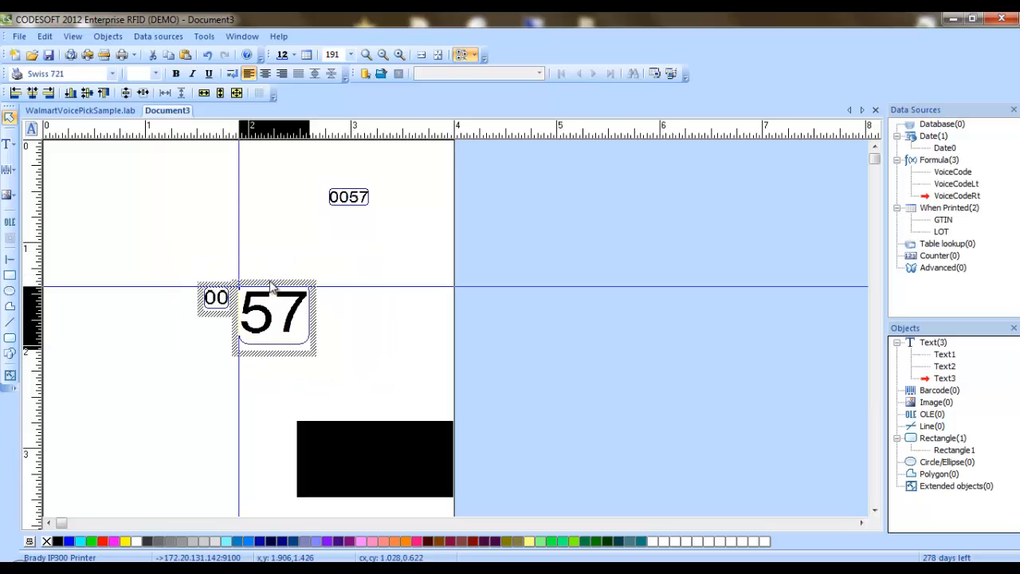
pyautogui.moveTo(270, 284); pyautogui.dragTo(388, 428)
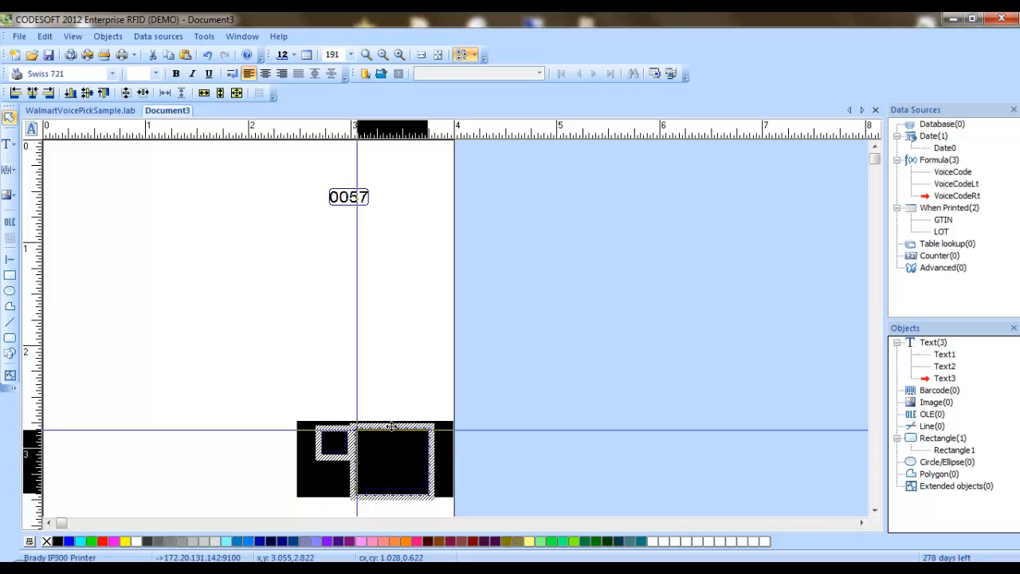
pyautogui.moveTo(392, 427); pyautogui.dragTo(376, 325)
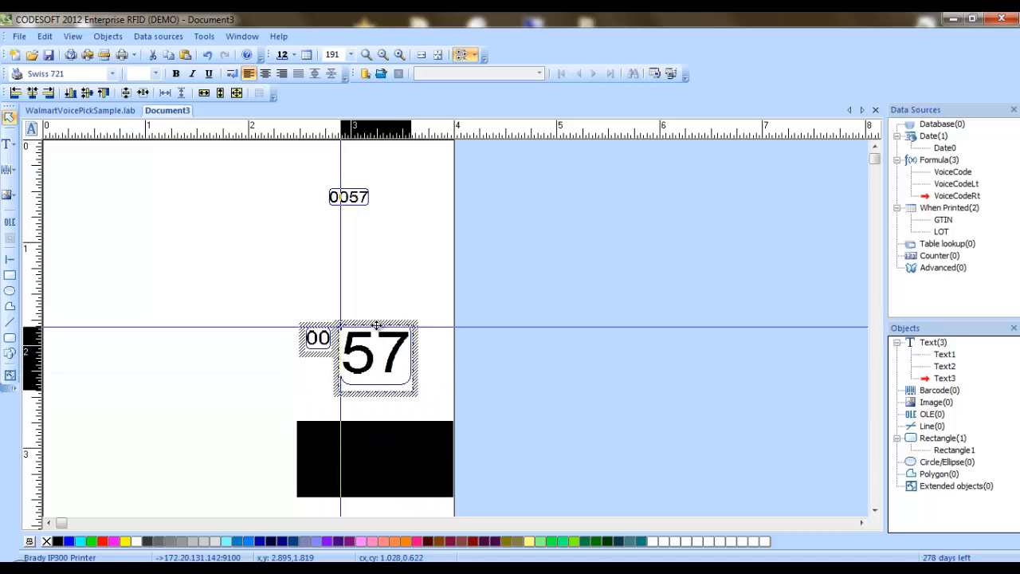
pyautogui.click(353, 284)
# - Give the VoiceCodeRt text a white foreground and black background, and nudge it to about x 2.87, y 1.83
pyautogui.click(355, 320)
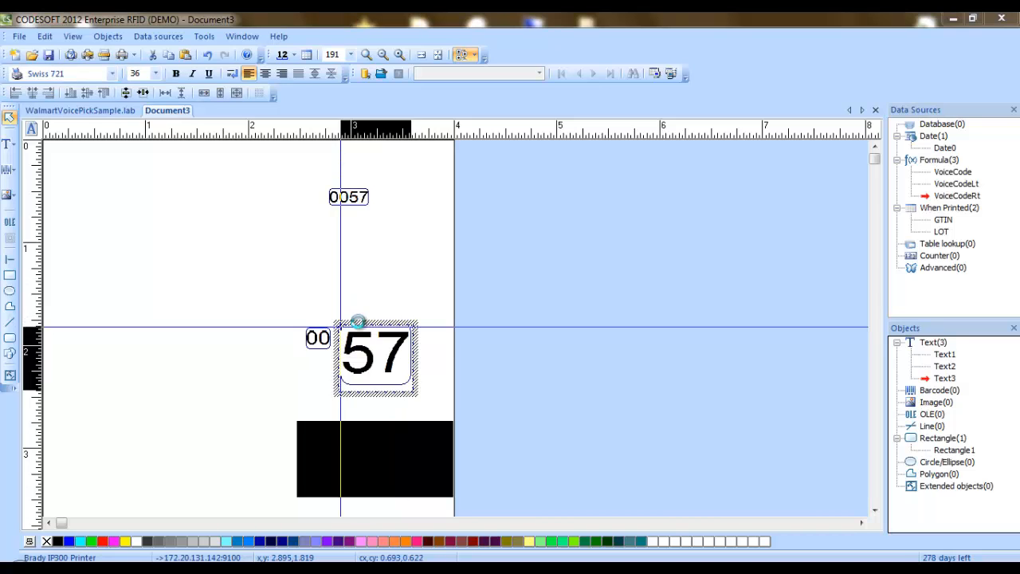
pyautogui.doubleClick(358, 321)
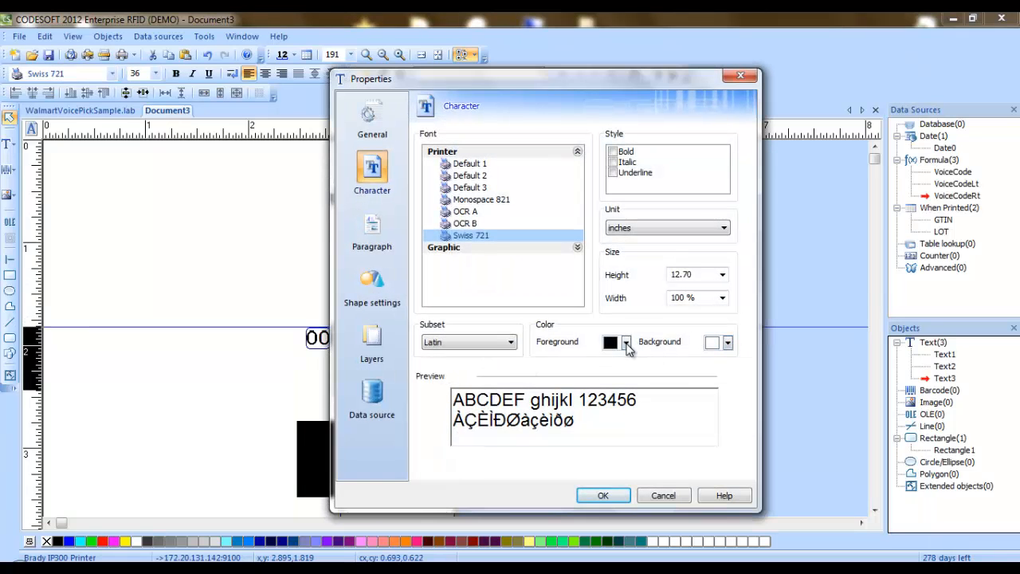
pyautogui.click(626, 343)
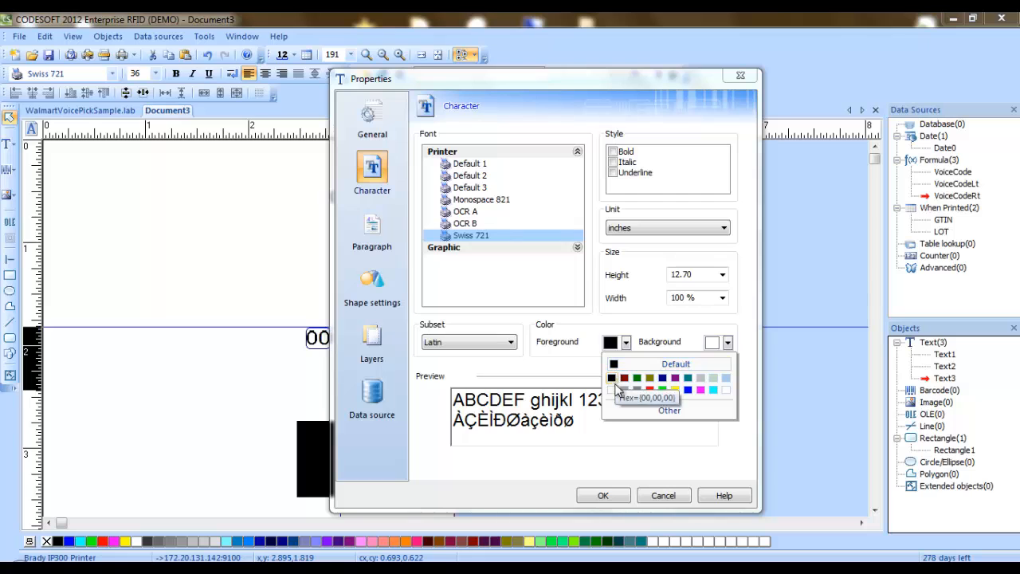
pyautogui.click(612, 390)
pyautogui.click(727, 342)
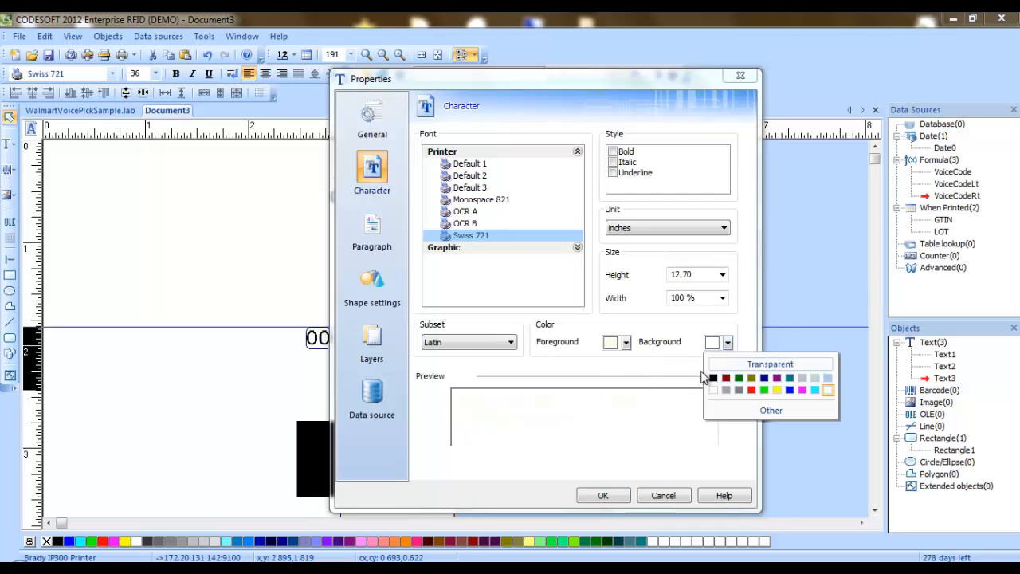
pyautogui.click(713, 377)
pyautogui.click(599, 495)
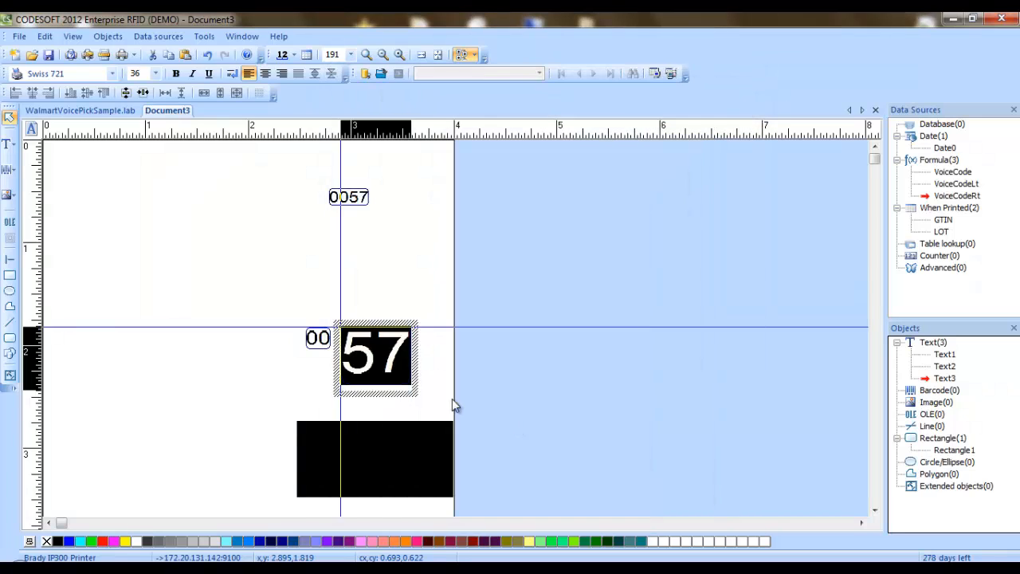
pyautogui.moveTo(394, 394)
pyautogui.mouseDown()
pyautogui.moveTo(419, 495)
pyautogui.moveTo(405, 376)
pyautogui.moveTo(391, 396)
pyautogui.mouseUp()
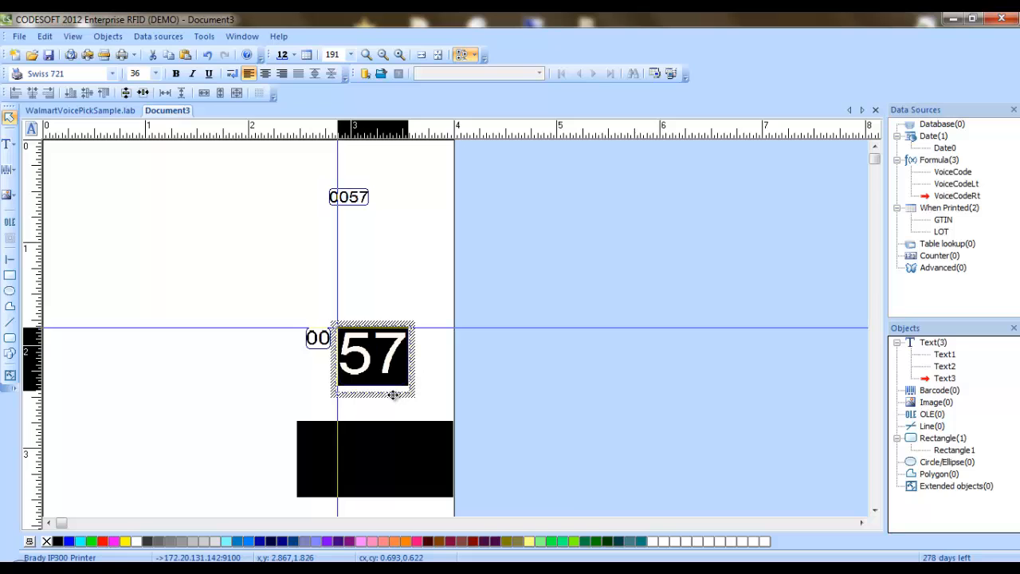
# - Set the VoiceCodeRt text's foreground to black and its background to white
pyautogui.doubleClick(393, 394)
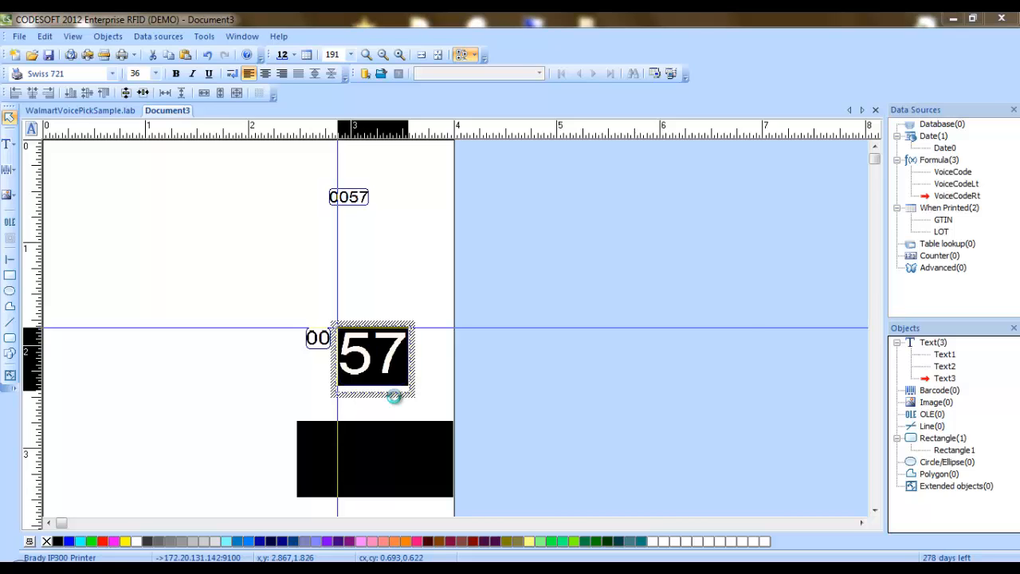
pyautogui.click(626, 342)
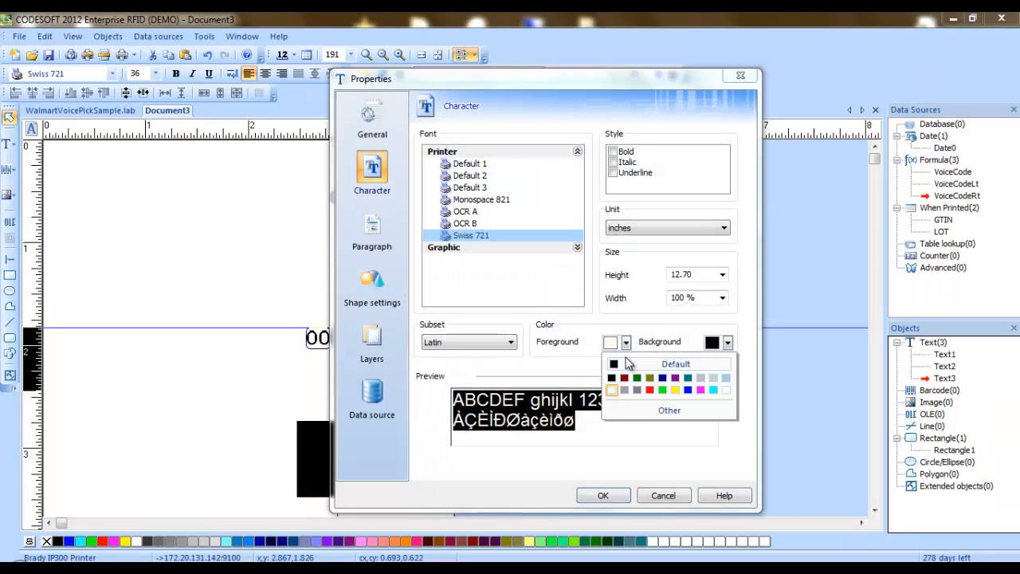
pyautogui.click(613, 378)
pyautogui.click(727, 342)
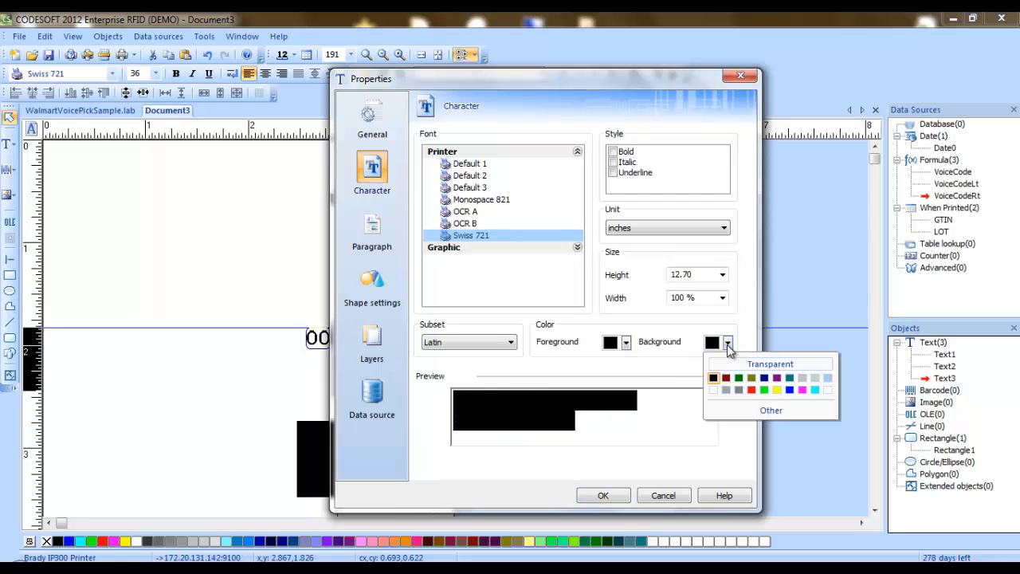
pyautogui.click(714, 390)
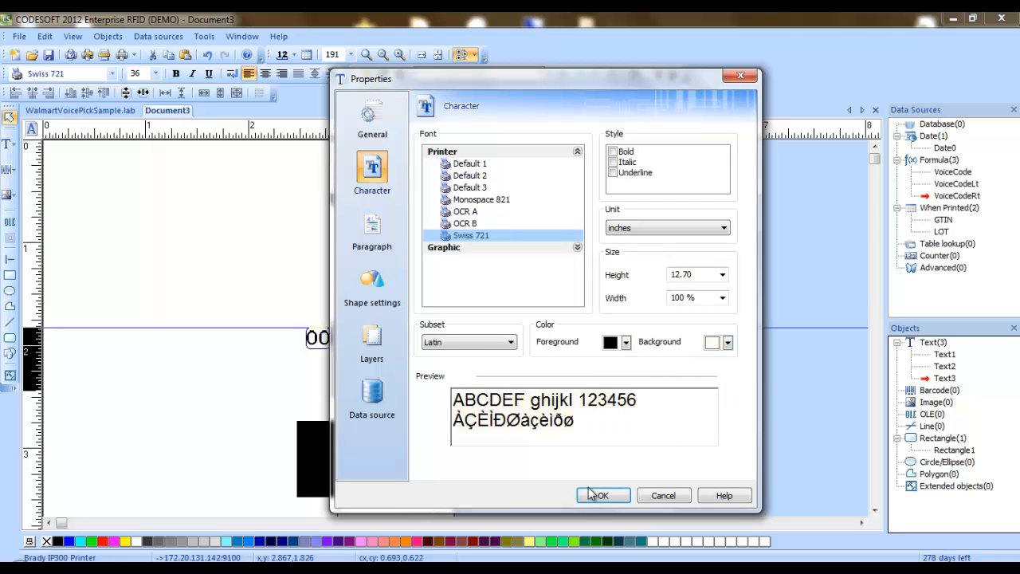
pyautogui.click(587, 493)
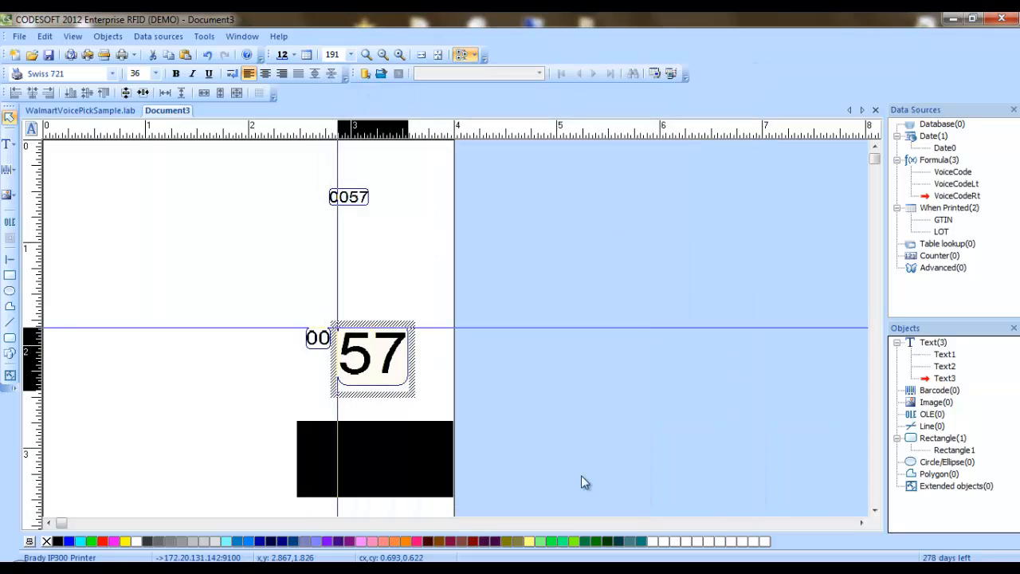
# - Enable Black/white reversed in the advanced printer settings and move the VoiceCodeRt text to about x 2.97, y 1.78
pyautogui.click(87, 56)
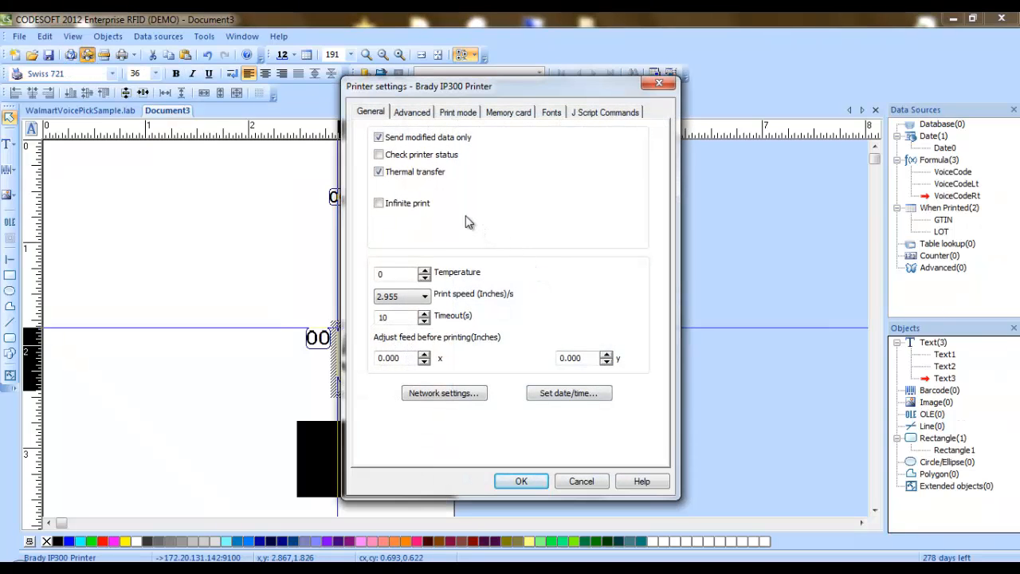
pyautogui.click(409, 114)
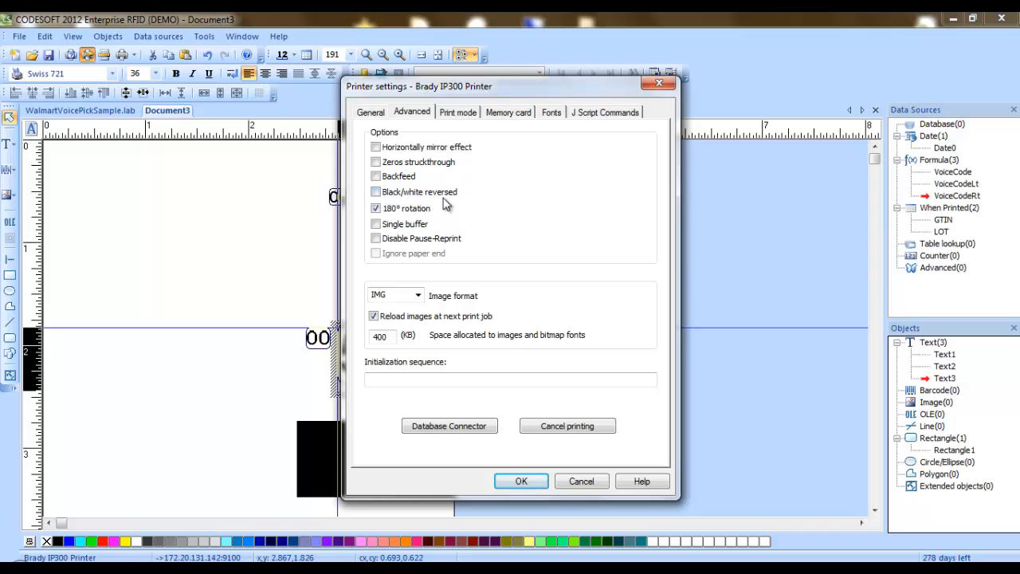
pyautogui.click(376, 194)
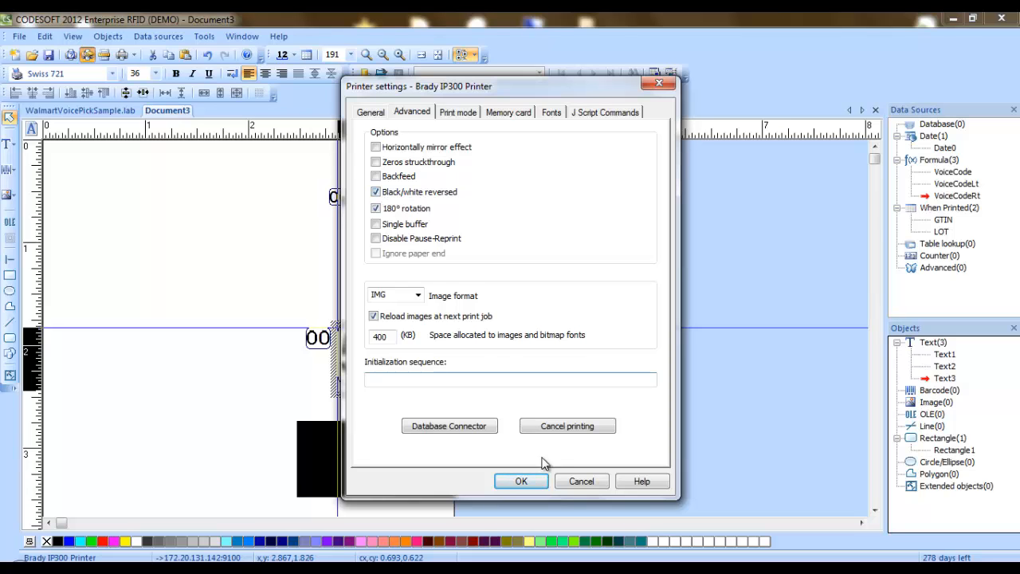
pyautogui.click(523, 480)
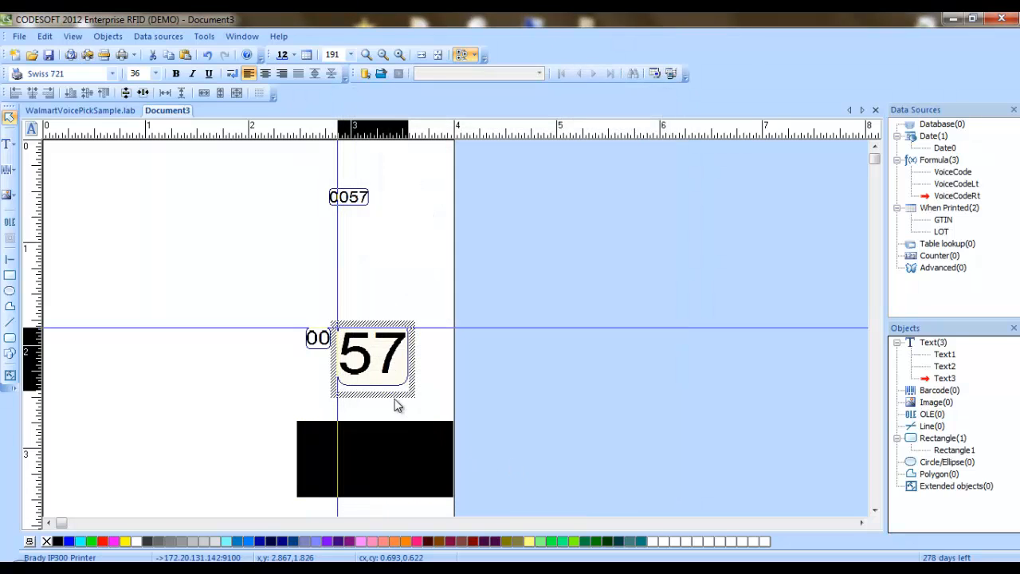
pyautogui.moveTo(396, 408)
pyautogui.mouseDown()
pyautogui.moveTo(442, 503)
pyautogui.moveTo(423, 487)
pyautogui.moveTo(404, 390)
pyautogui.mouseUp()
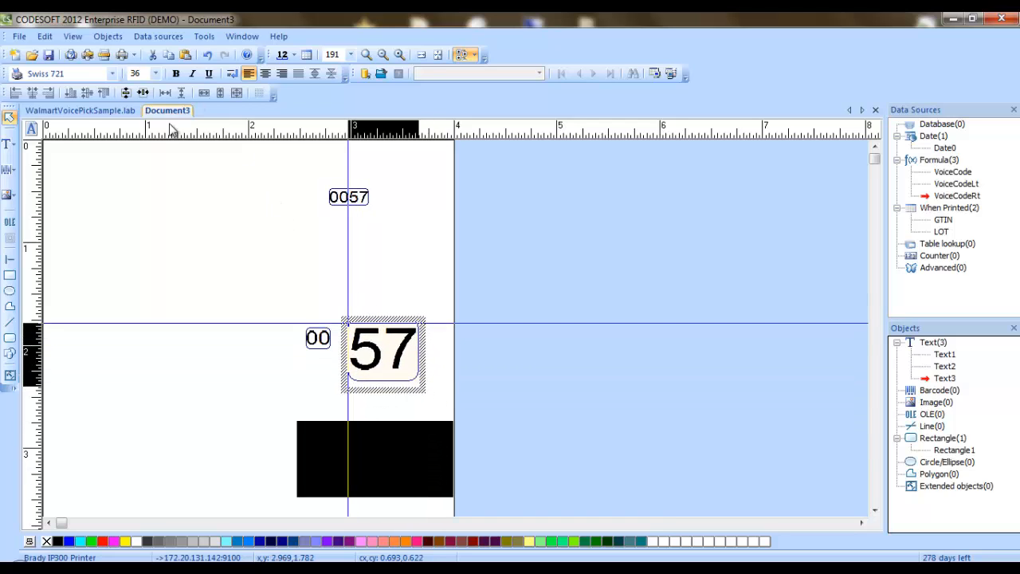
# - Review the advanced options in the Brady IP300 printer settings
pyautogui.click(90, 56)
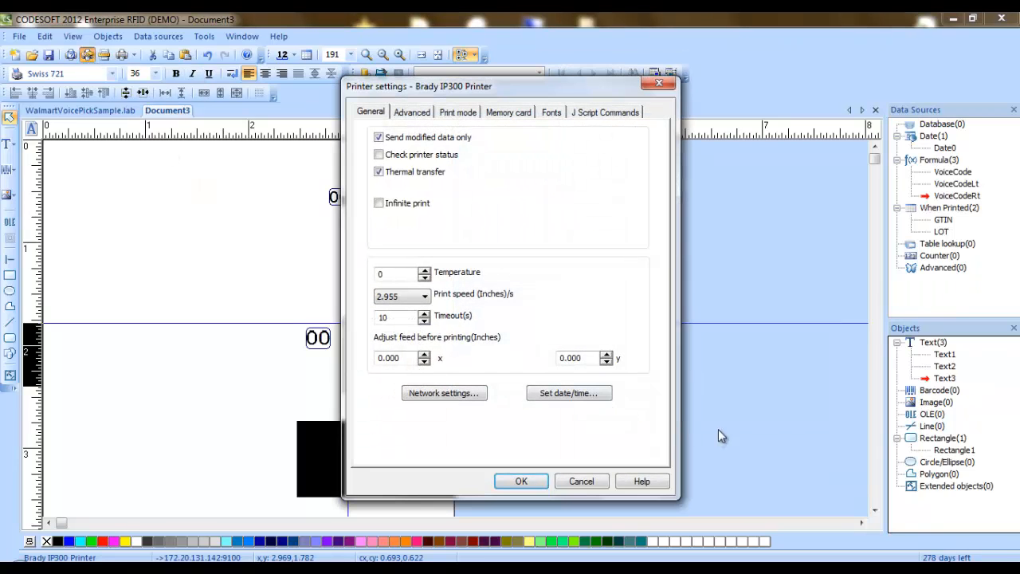
pyautogui.click(414, 115)
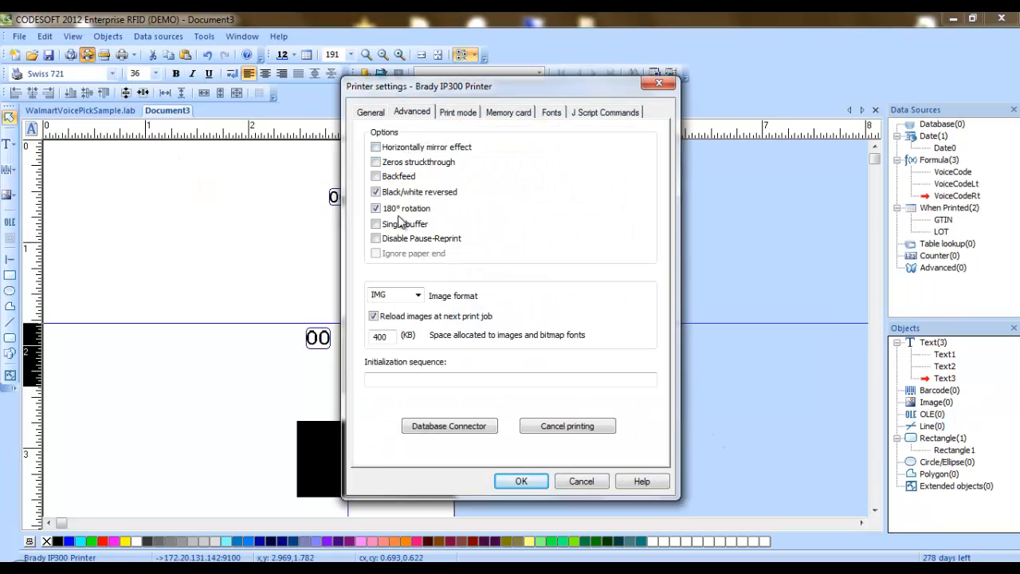
pyautogui.click(522, 481)
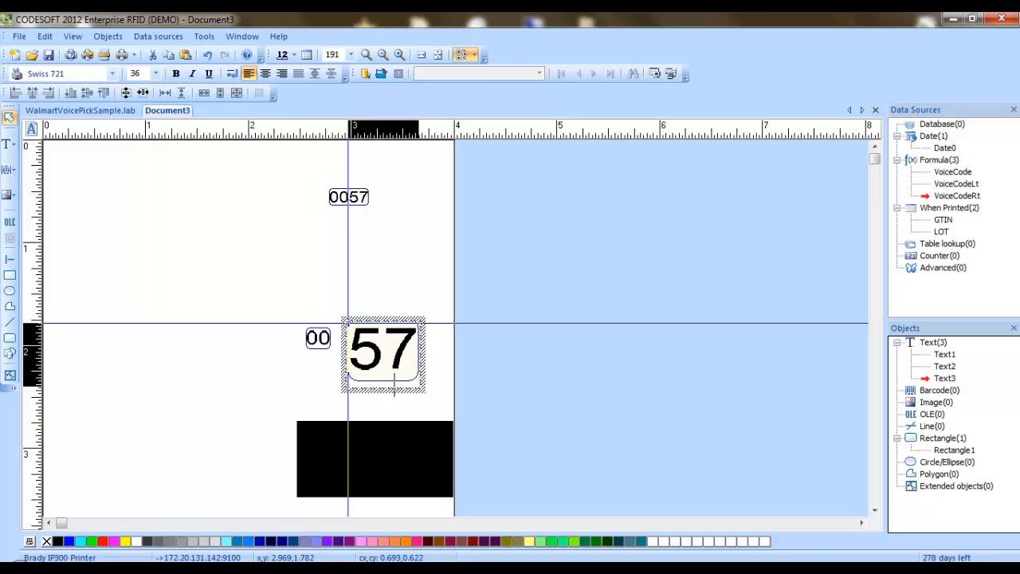
# - Enable Windows graphical emulation in the extended properties of Document3 and accept the printing mode notice
pyautogui.moveTo(390, 390); pyautogui.dragTo(387, 378)
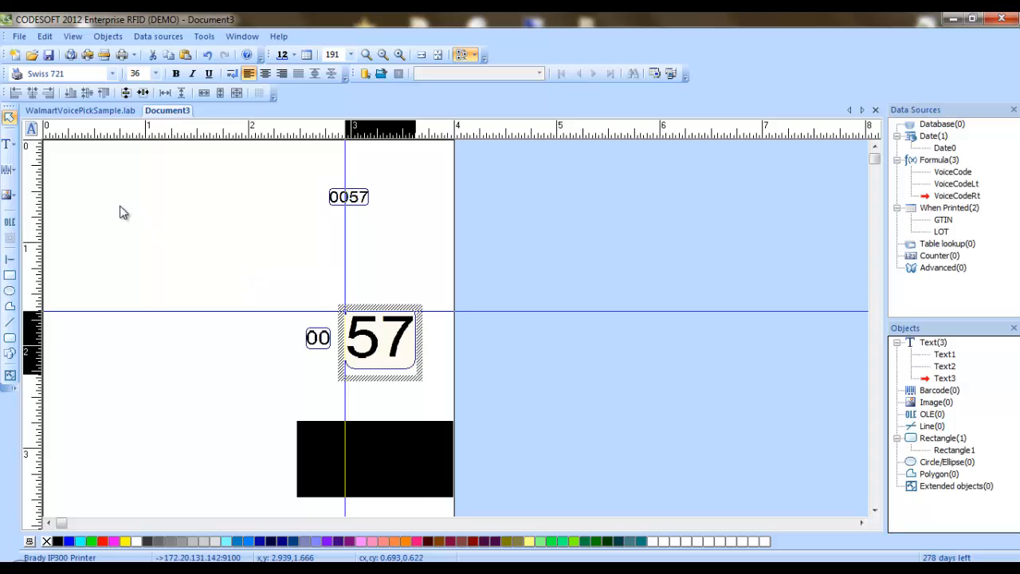
pyautogui.click(177, 243)
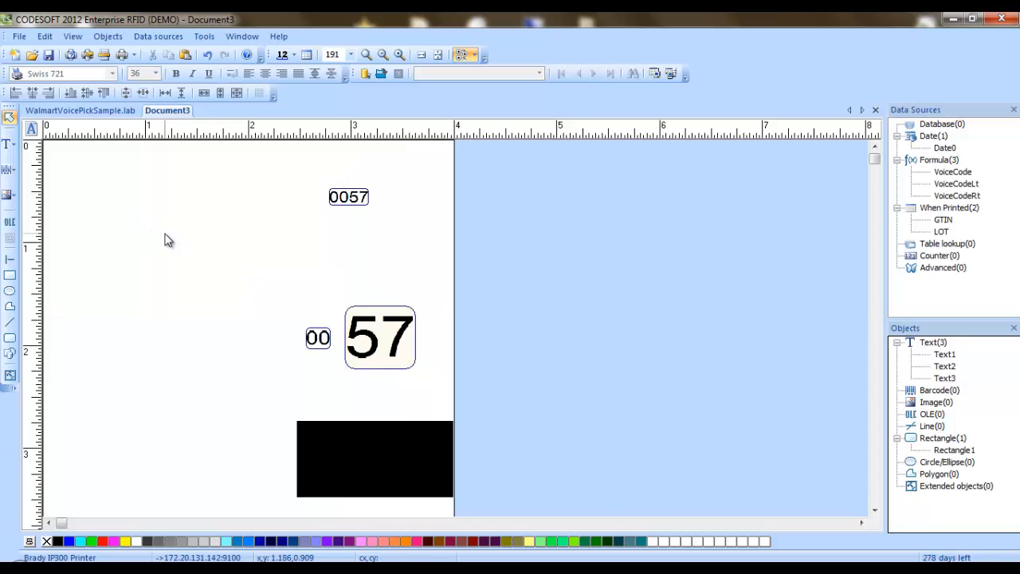
pyautogui.rightClick(165, 234)
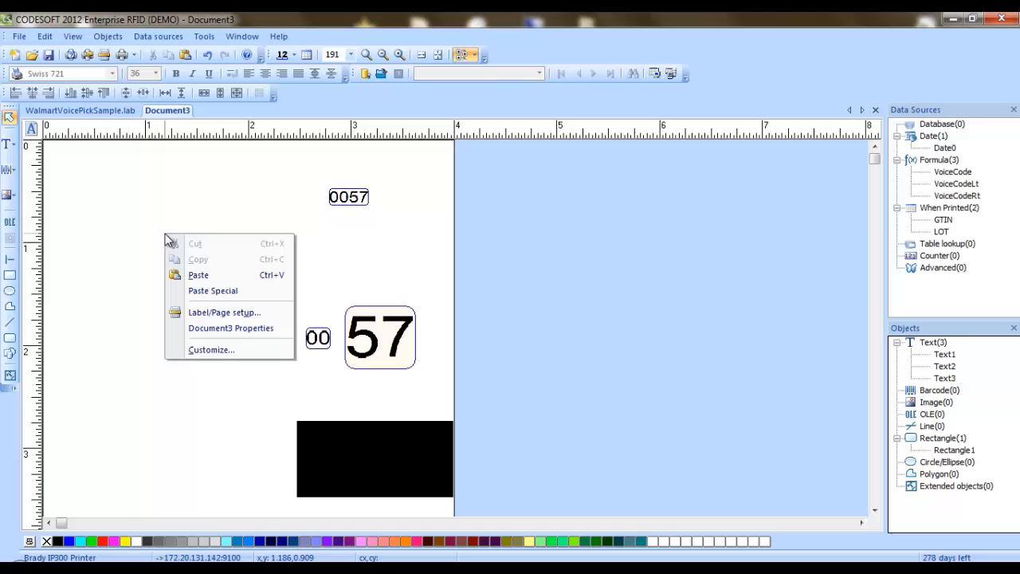
pyautogui.click(227, 329)
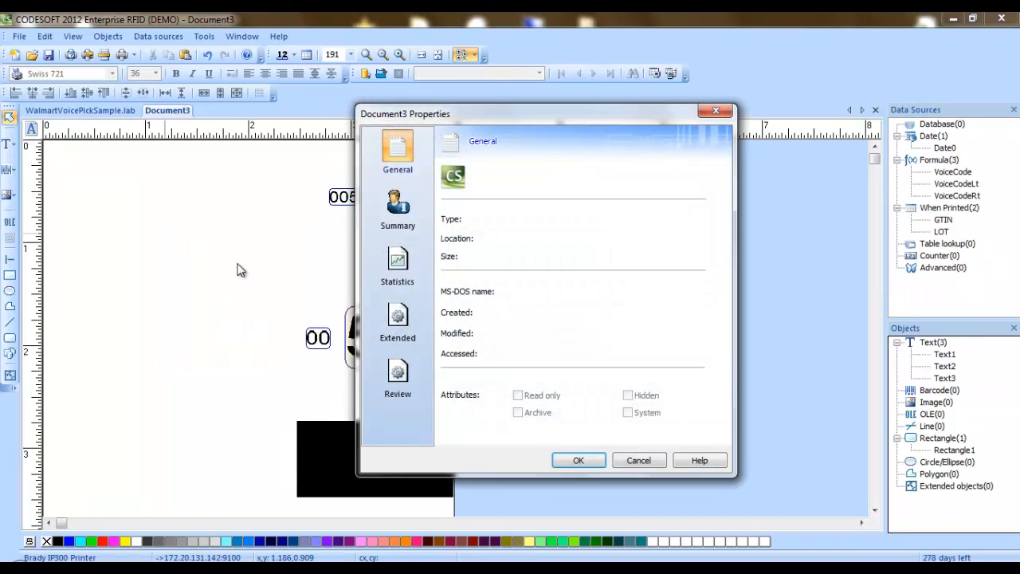
pyautogui.click(396, 323)
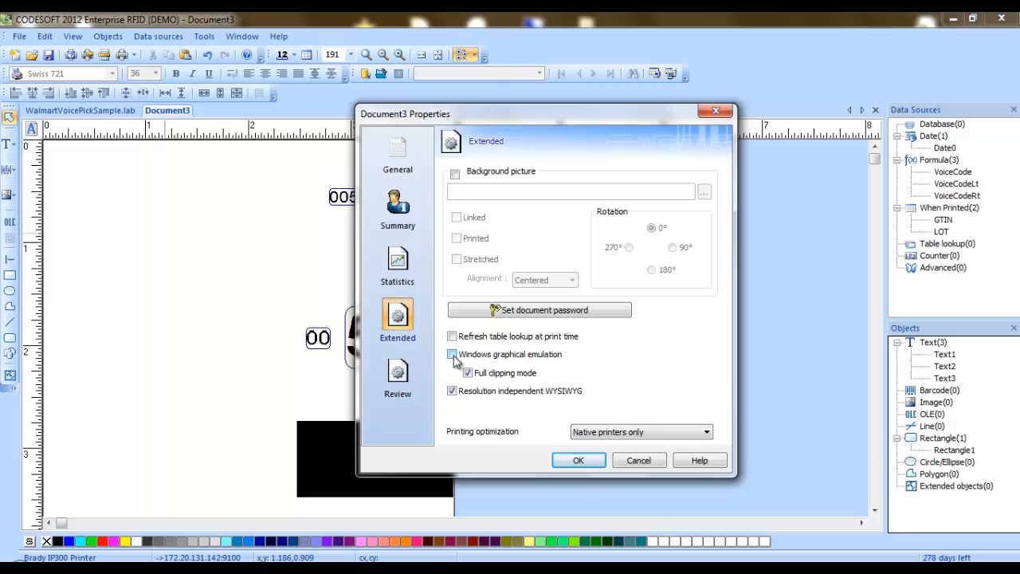
pyautogui.click(453, 355)
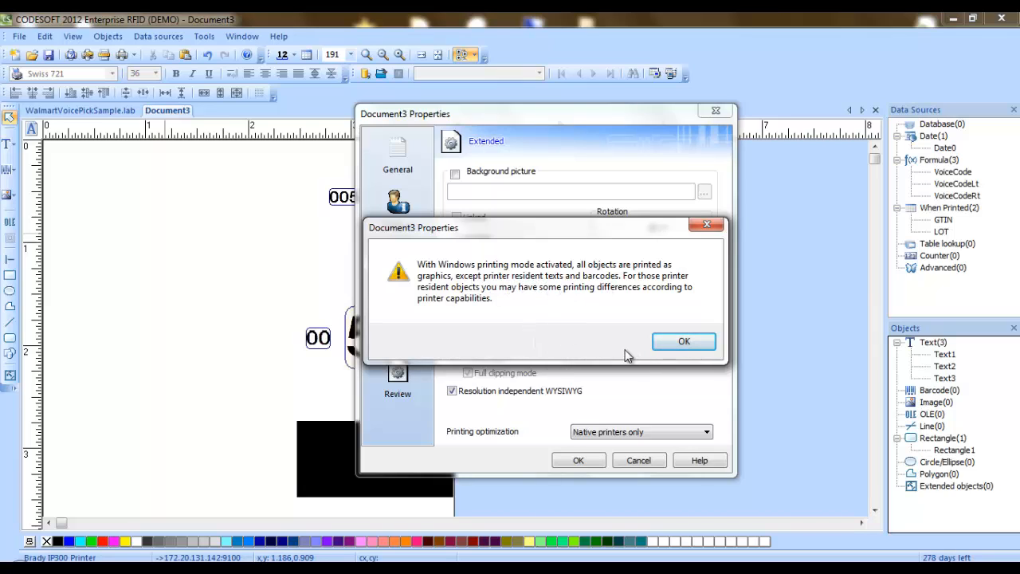
pyautogui.click(674, 343)
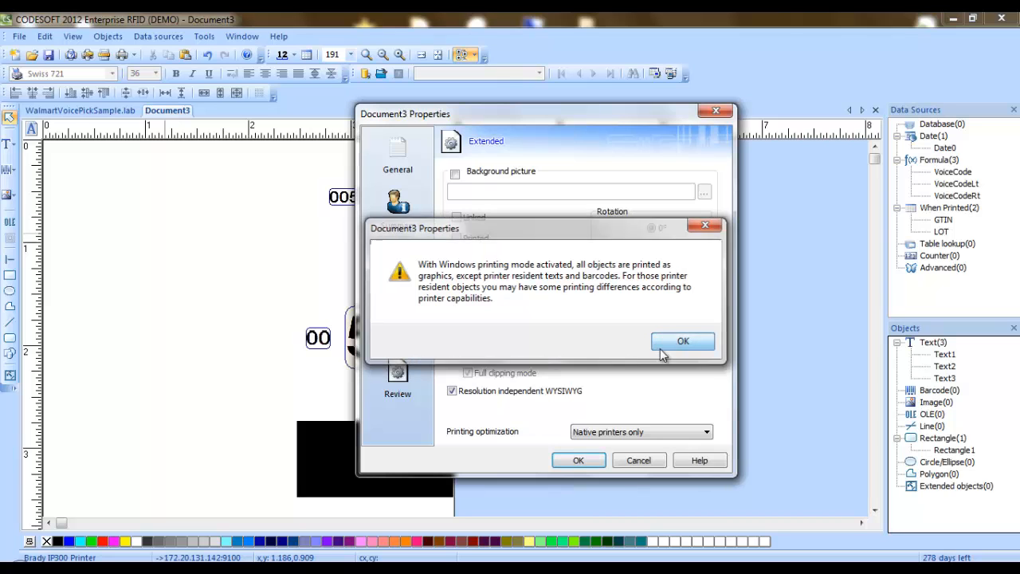
pyautogui.click(579, 463)
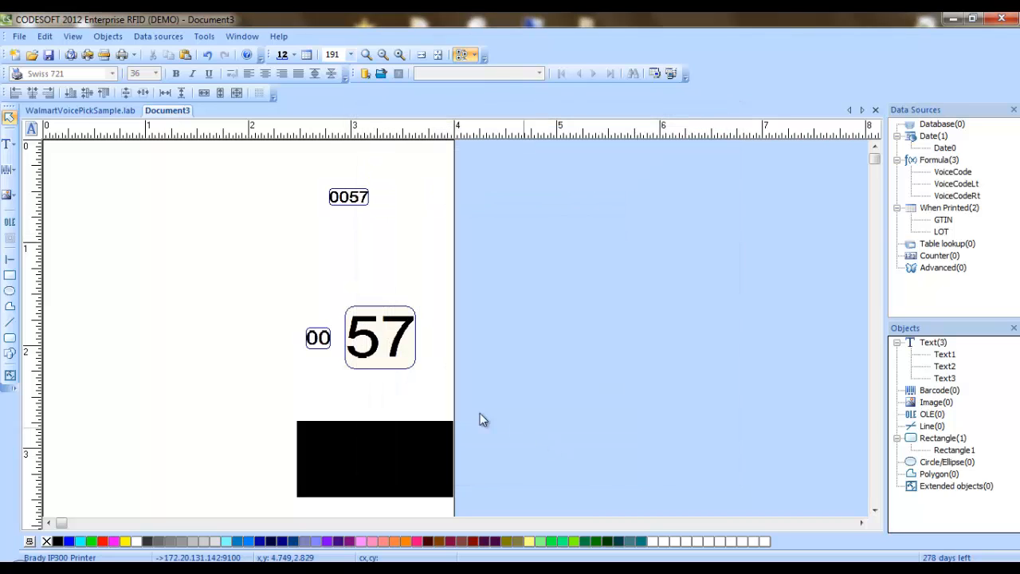
# - Try the VoiceCodeRt text on the black rectangle and move it back above it to about x 3.05, y 1.74
pyautogui.moveTo(381, 379); pyautogui.dragTo(403, 496)
pyautogui.click(418, 329)
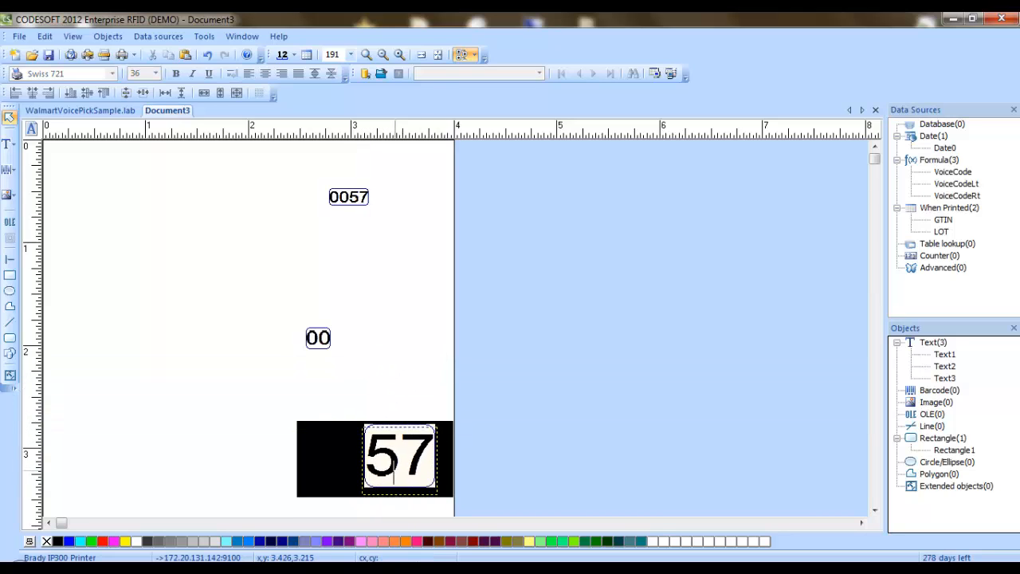
pyautogui.click(399, 479)
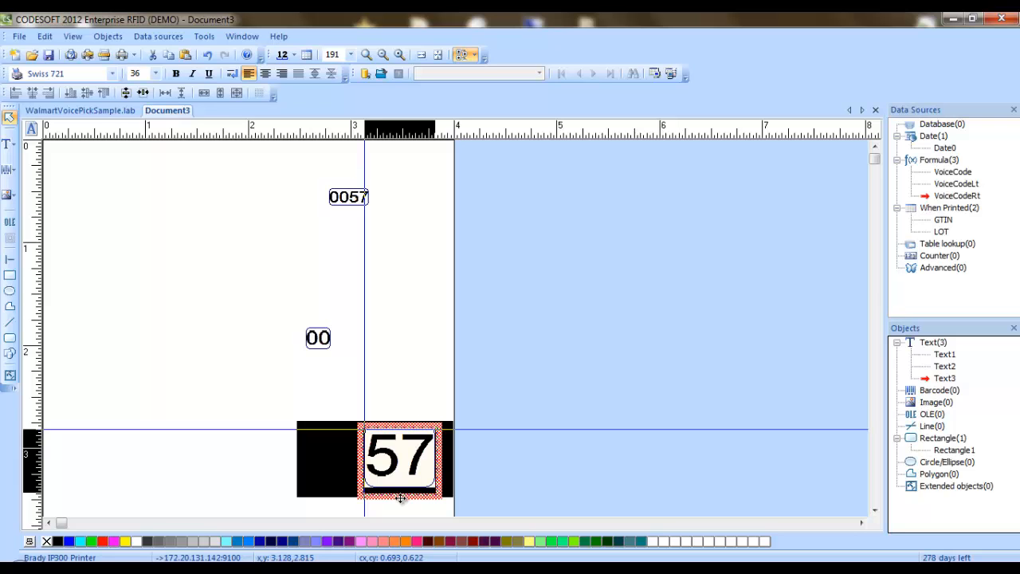
pyautogui.moveTo(401, 498); pyautogui.dragTo(392, 389)
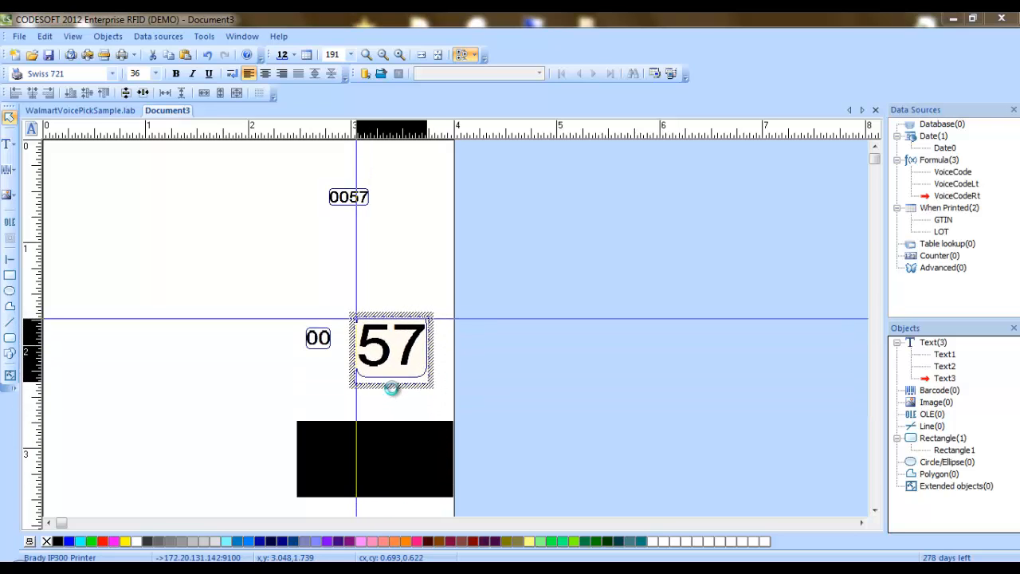
# - Give the VoiceCodeRt text a white foreground and black background, and place it on the black rectangle at about x 3.21, y 2.84
pyautogui.doubleClick(391, 383)
pyautogui.click(627, 344)
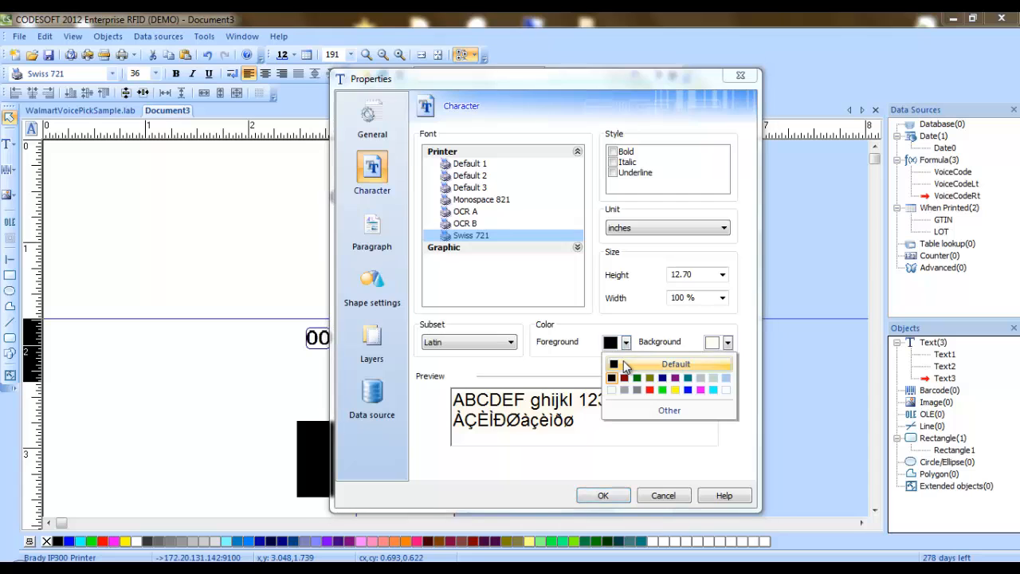
pyautogui.click(616, 392)
pyautogui.click(727, 344)
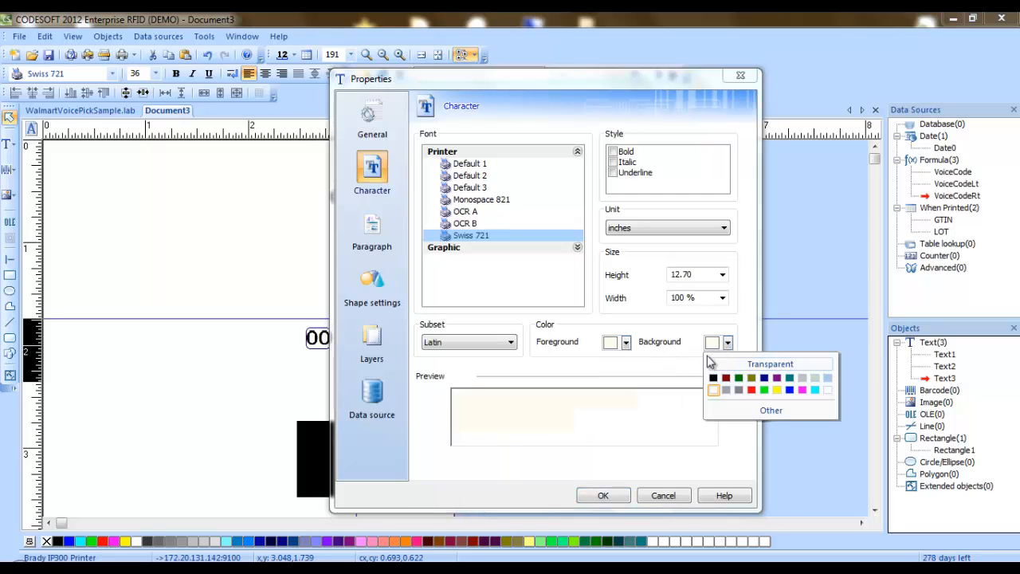
pyautogui.click(710, 377)
pyautogui.click(604, 496)
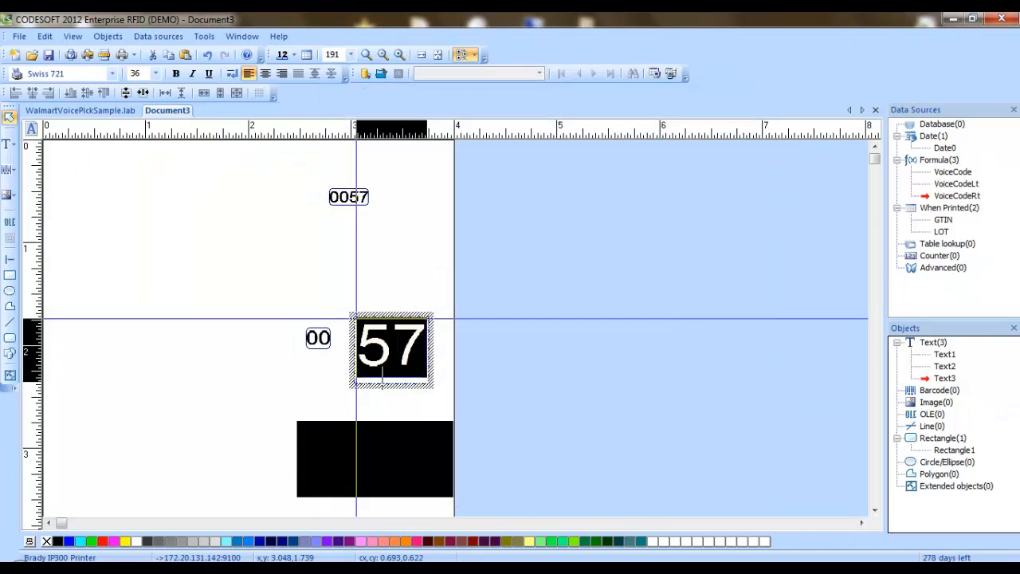
pyautogui.moveTo(398, 386); pyautogui.dragTo(410, 498)
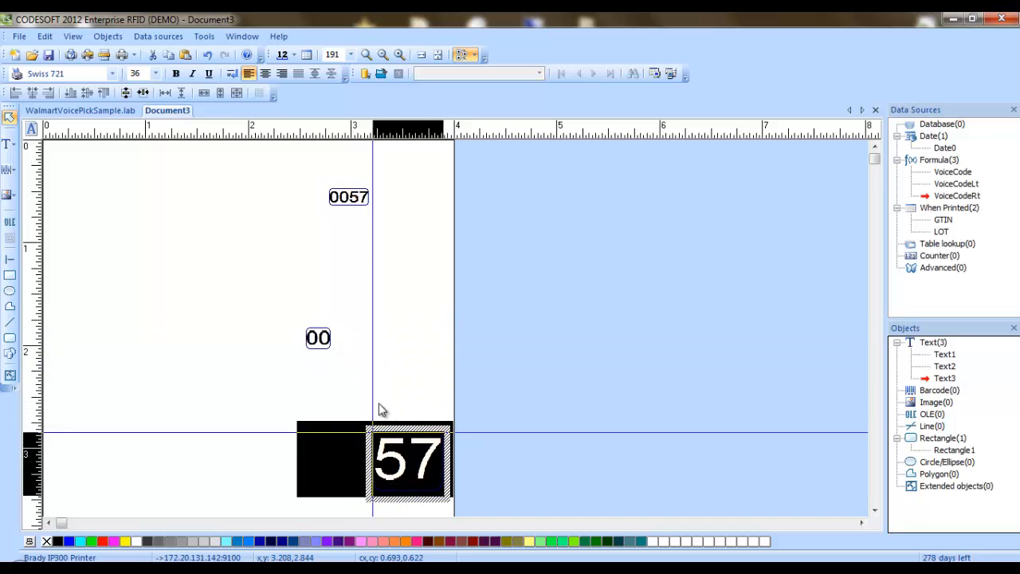
# - Give the VoiceCodeLt text a white foreground and a black background
pyautogui.doubleClick(319, 343)
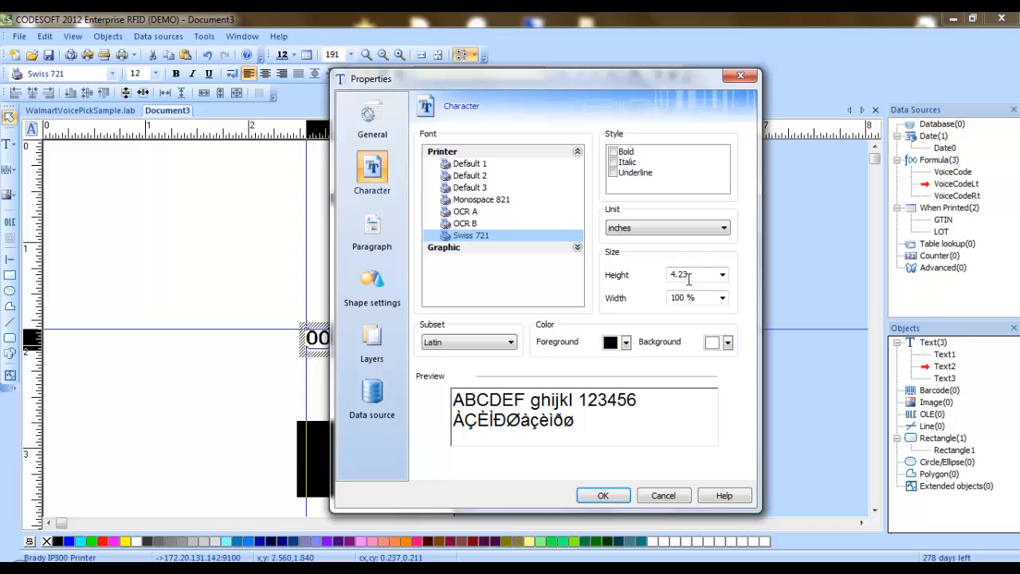
pyautogui.click(627, 342)
pyautogui.click(615, 390)
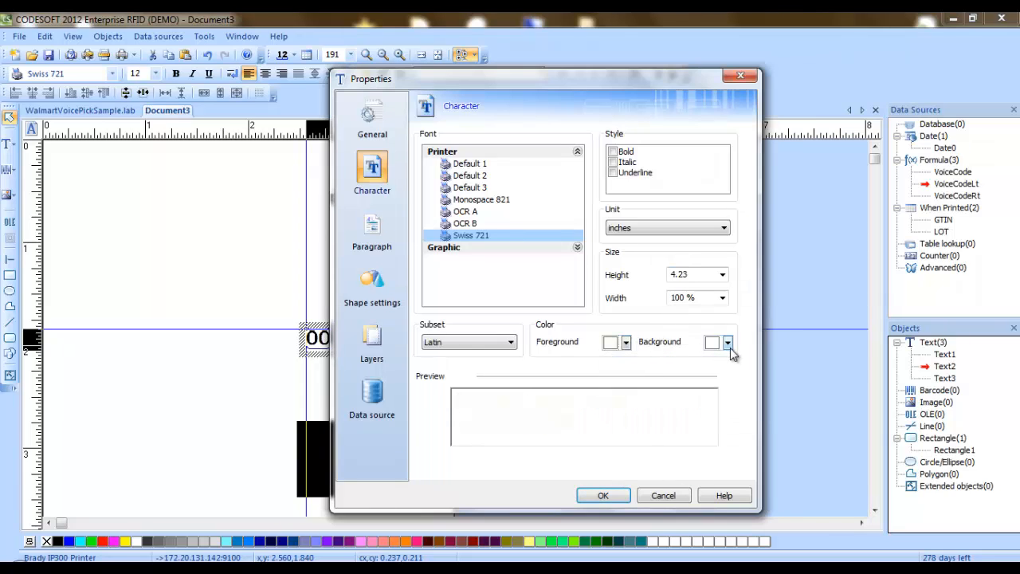
pyautogui.click(727, 344)
pyautogui.click(714, 378)
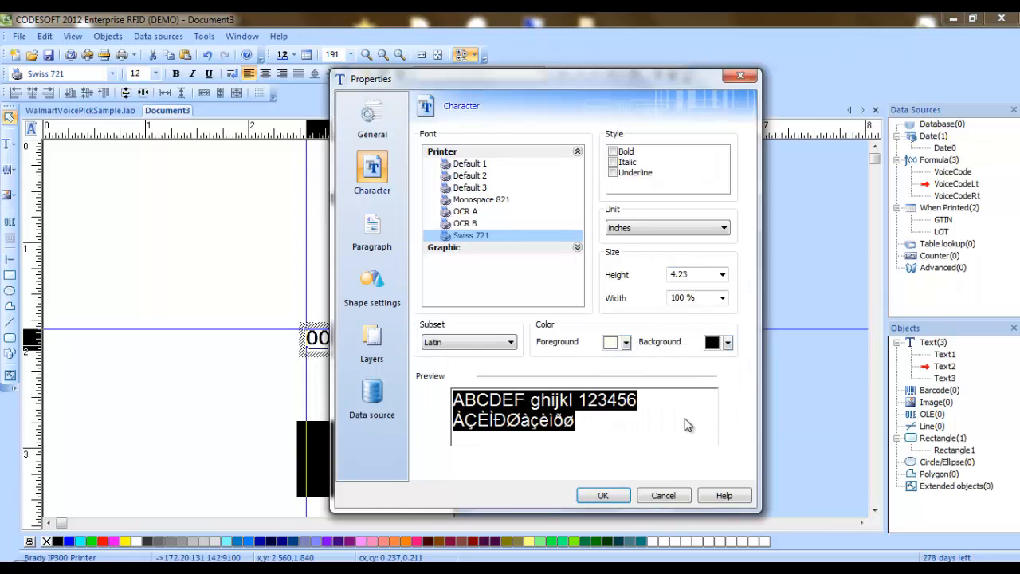
pyautogui.click(597, 495)
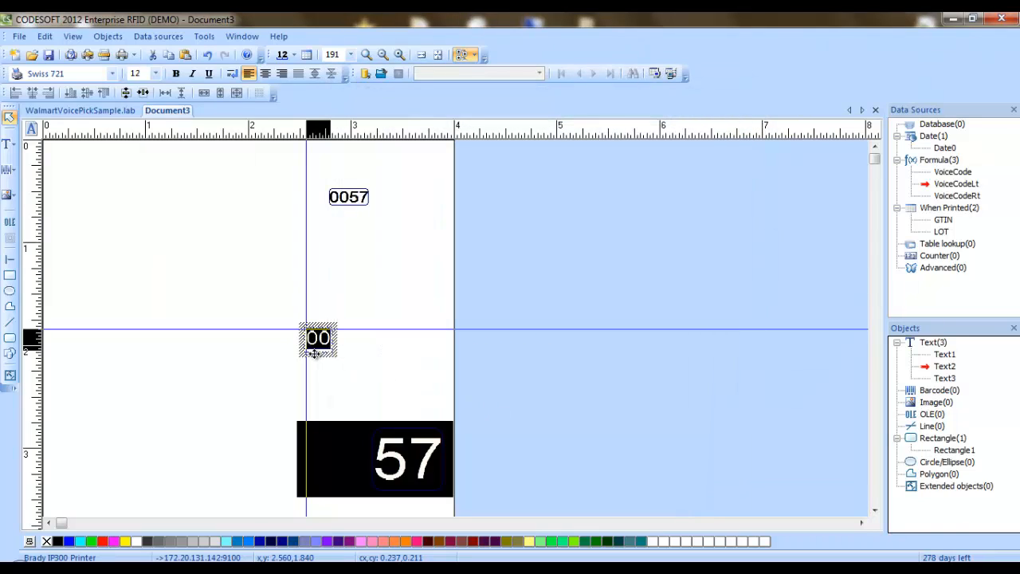
# - Place the VoiceCodeLt text on the black rectangle, left of the large digits, and narrow the rectangle around both digit pairs
pyautogui.moveTo(314, 356); pyautogui.dragTo(324, 459)
pyautogui.click(289, 375)
pyautogui.click(298, 455)
pyautogui.click(278, 404)
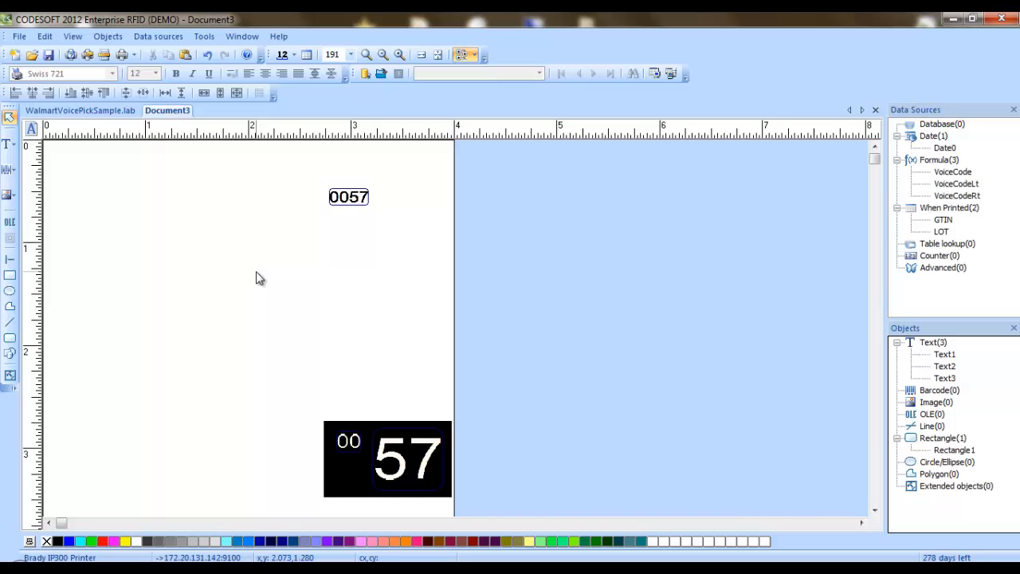
# - Review the formulas behind the VoiceCode and VoiceCodeLt data sources without changing them
pyautogui.click(947, 148)
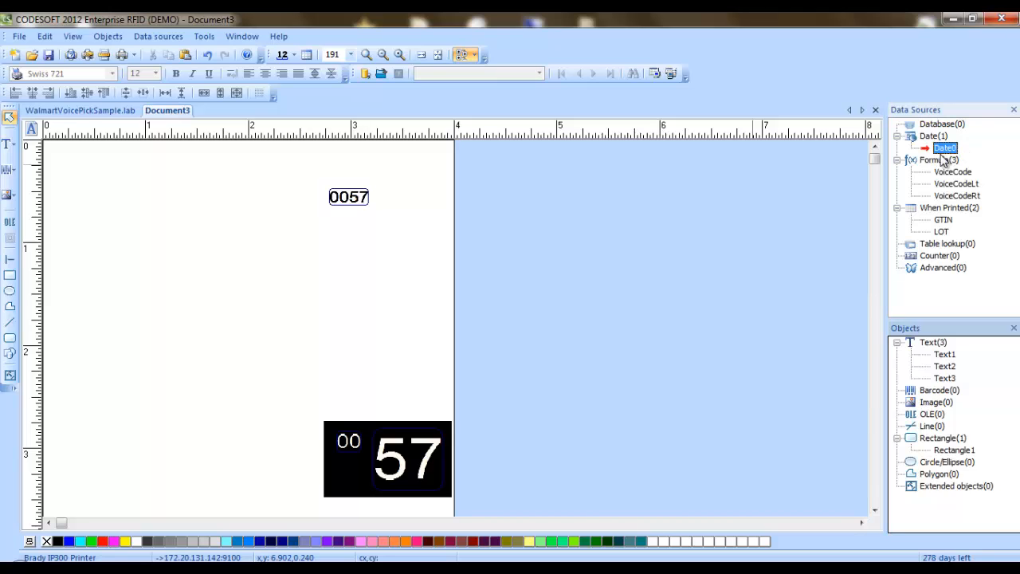
pyautogui.click(766, 223)
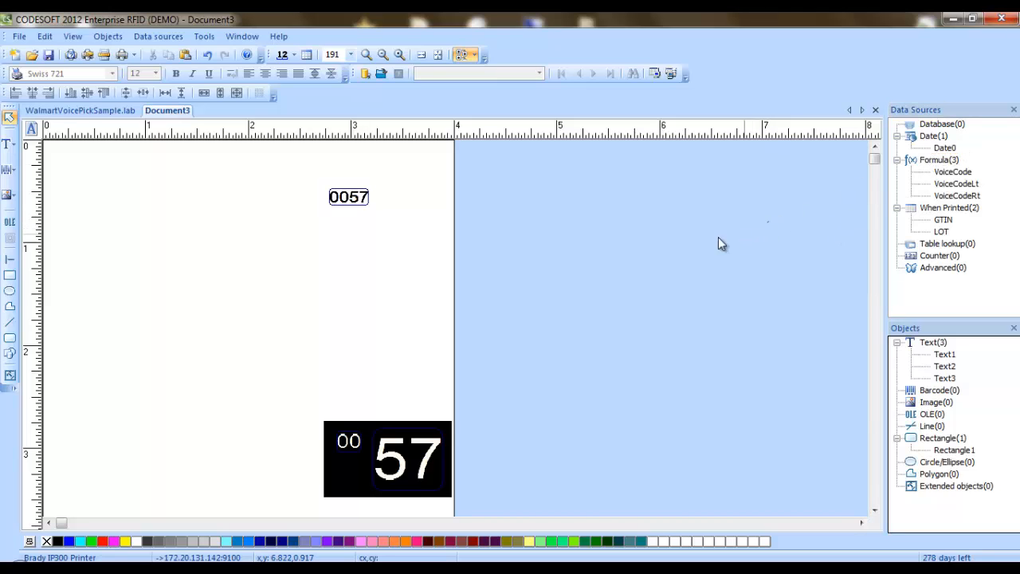
pyautogui.doubleClick(946, 177)
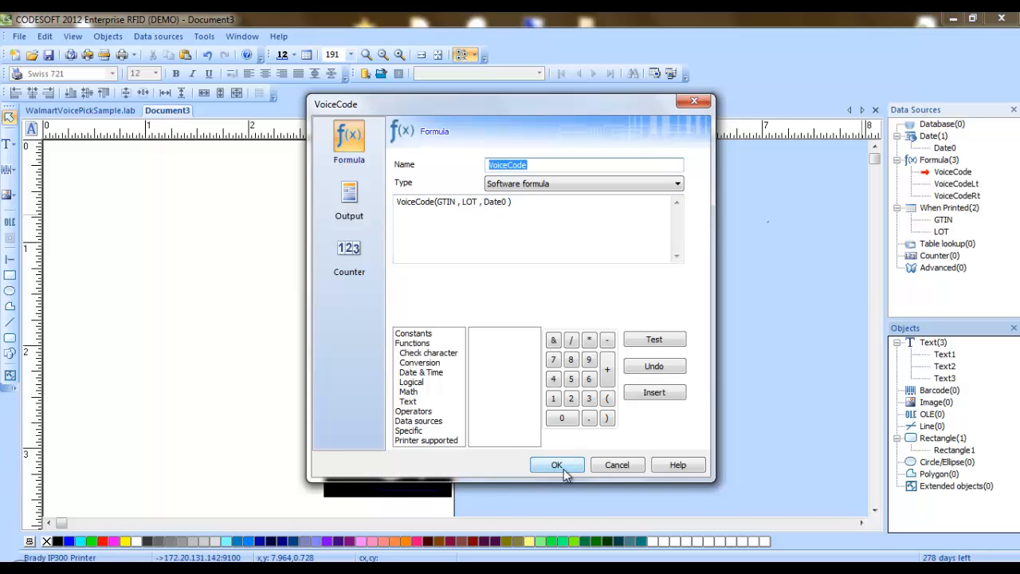
pyautogui.click(601, 466)
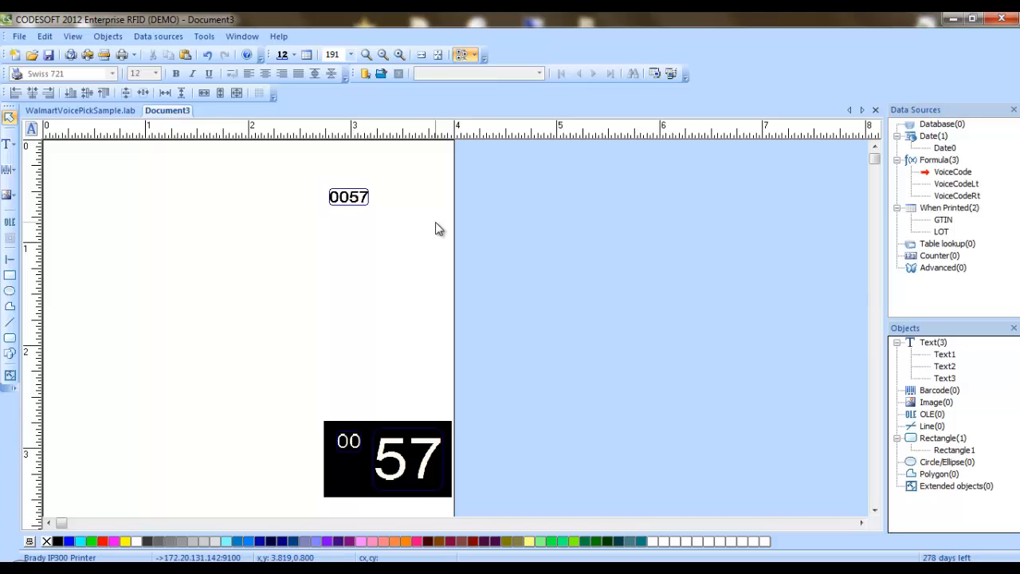
pyautogui.doubleClick(956, 185)
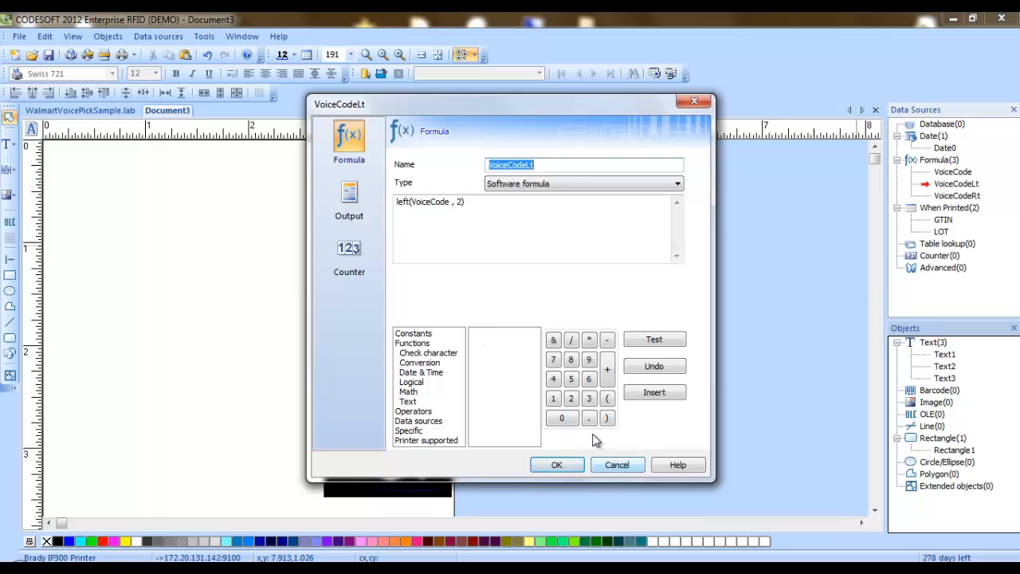
pyautogui.click(617, 465)
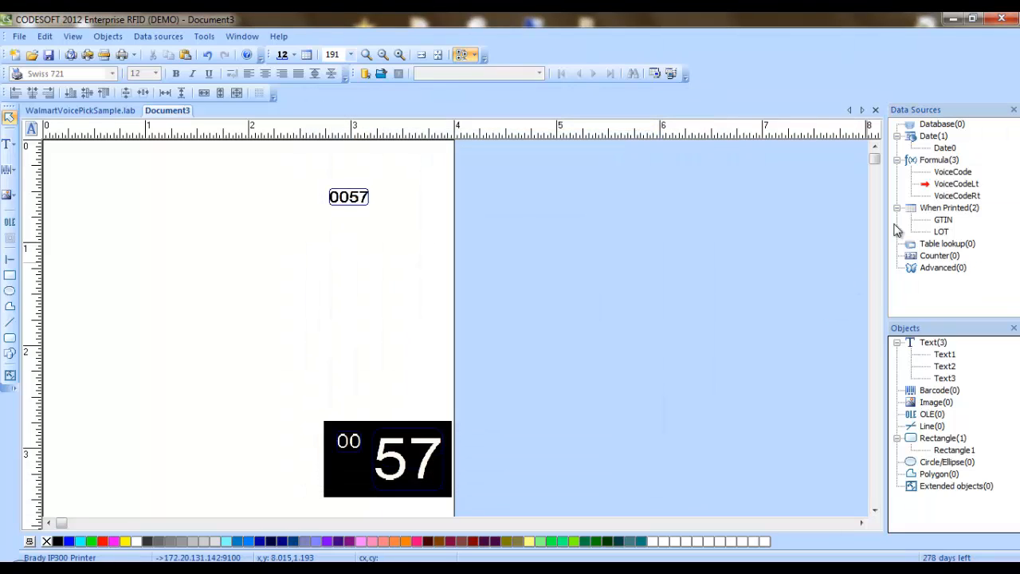
pyautogui.click(951, 173)
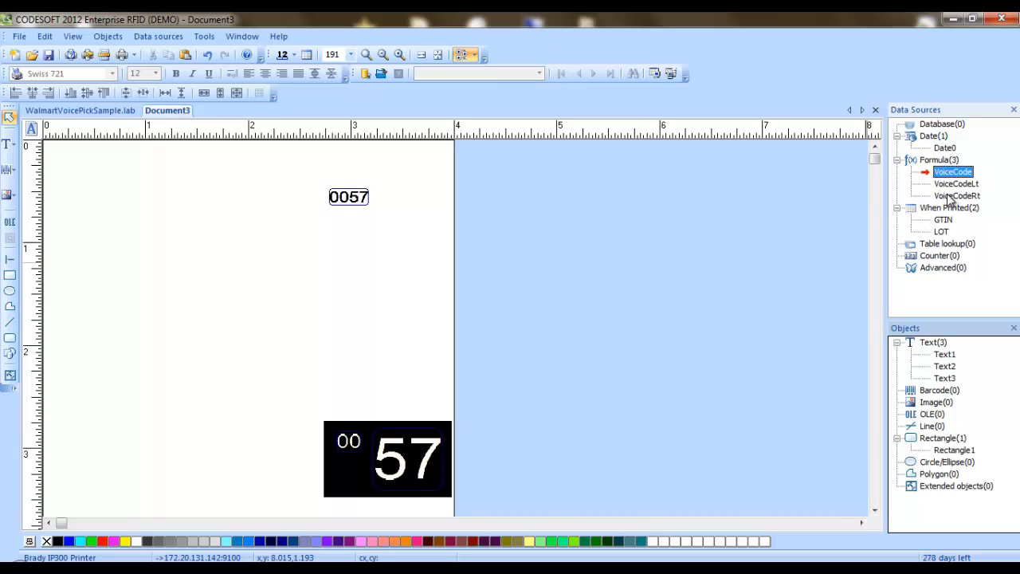
pyautogui.click(614, 266)
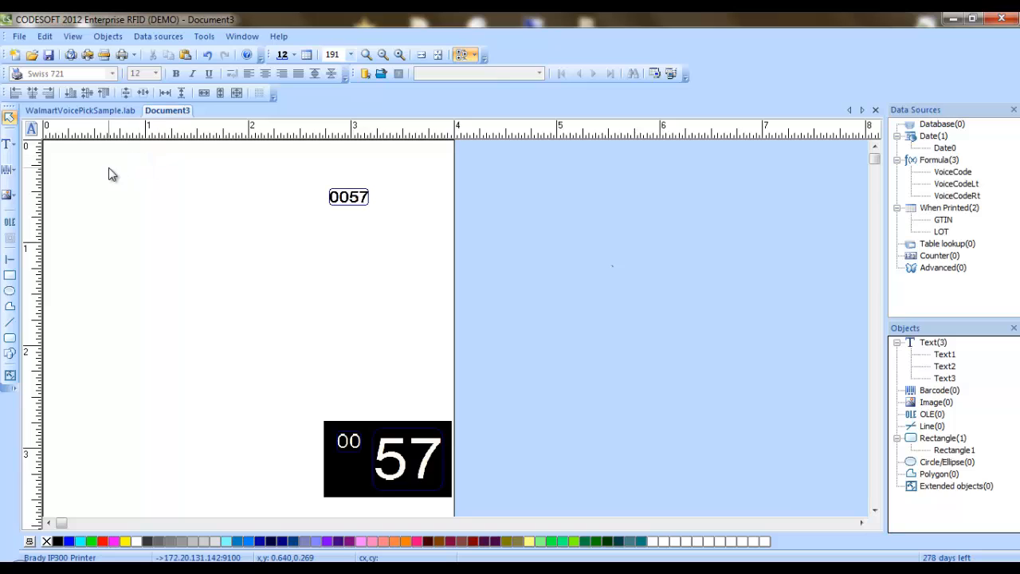
# - Check the Windows graphical emulation option in the extended properties of Document3
pyautogui.click(345, 480)
pyautogui.rightClick(184, 295)
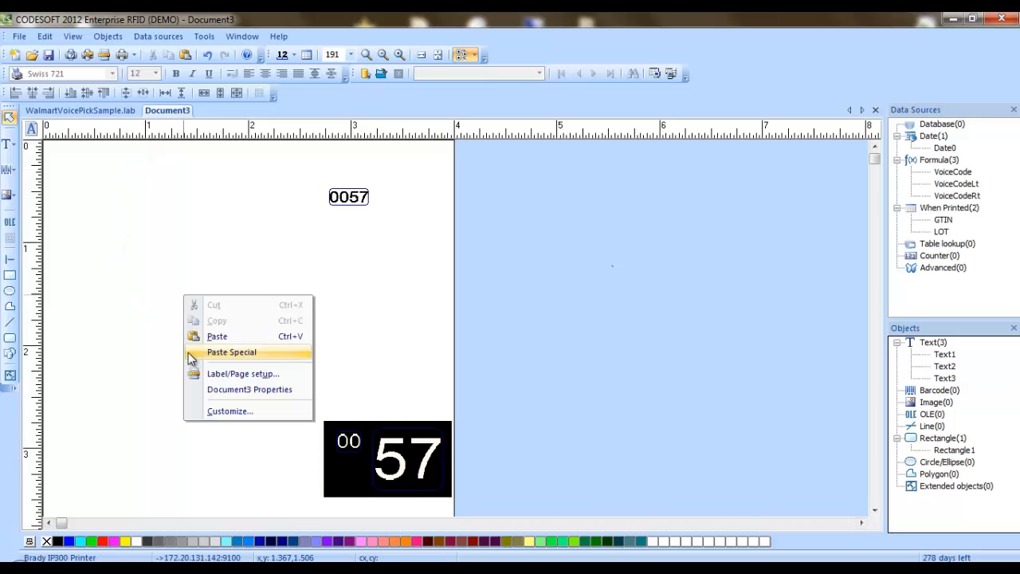
pyautogui.click(222, 388)
pyautogui.click(397, 319)
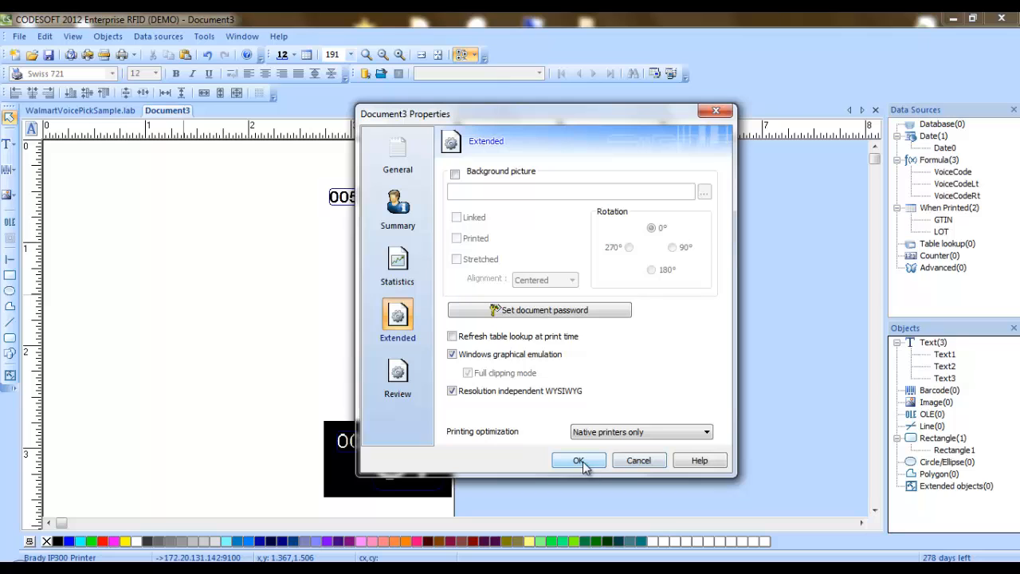
pyautogui.click(634, 468)
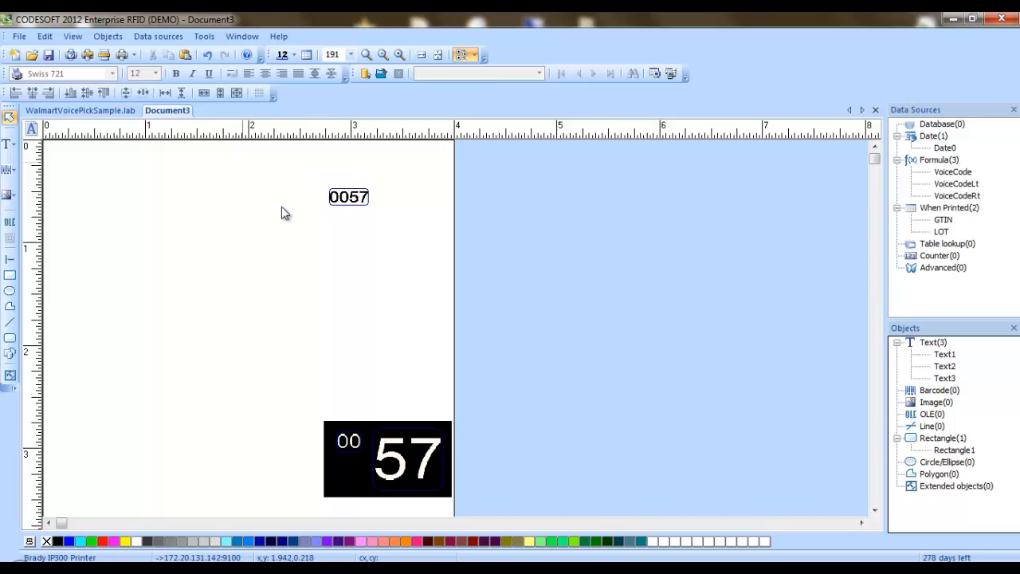
# - Delete the text object above the black rectangle that shows the complete four-digit VoiceCode
pyautogui.moveTo(289, 182)
pyautogui.mouseDown()
pyautogui.moveTo(327, 209)
pyautogui.moveTo(437, 247)
pyautogui.mouseUp()
pyautogui.press('Delete')
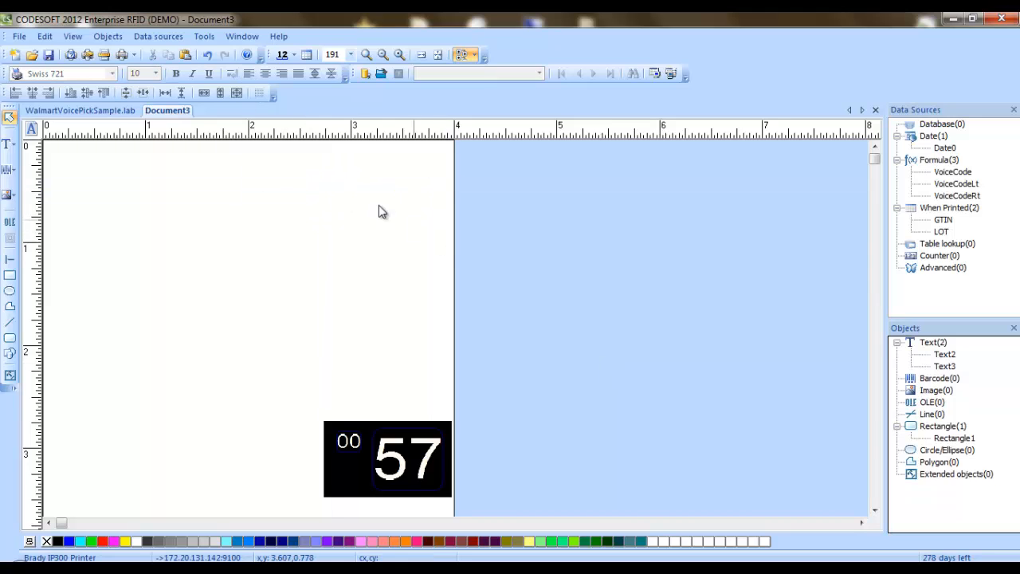
# - Examine the barcode and voice code box in WalmartVoicePickSample.lab and the barcode creation options in Document3
pyautogui.click(73, 111)
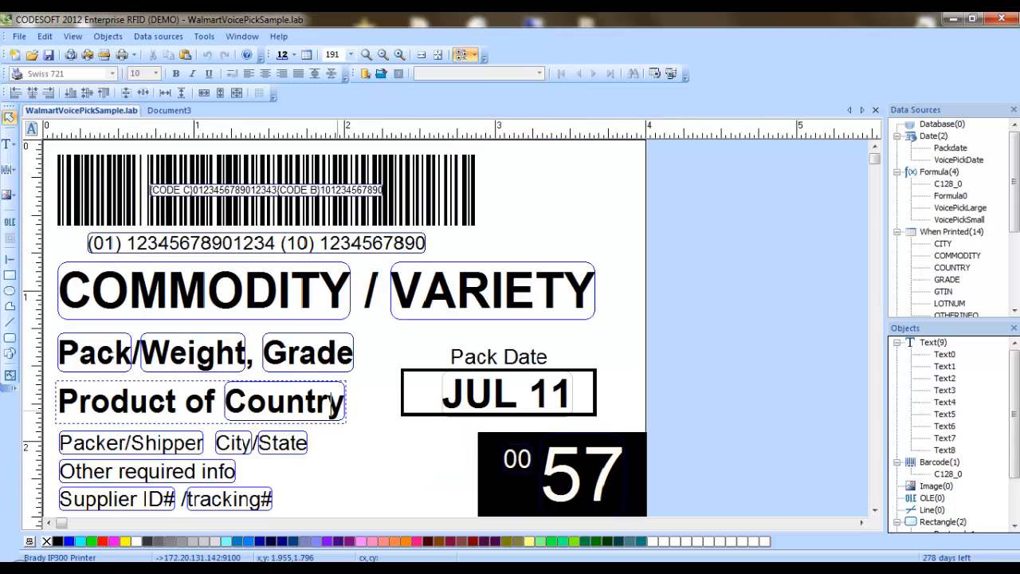
pyautogui.click(205, 173)
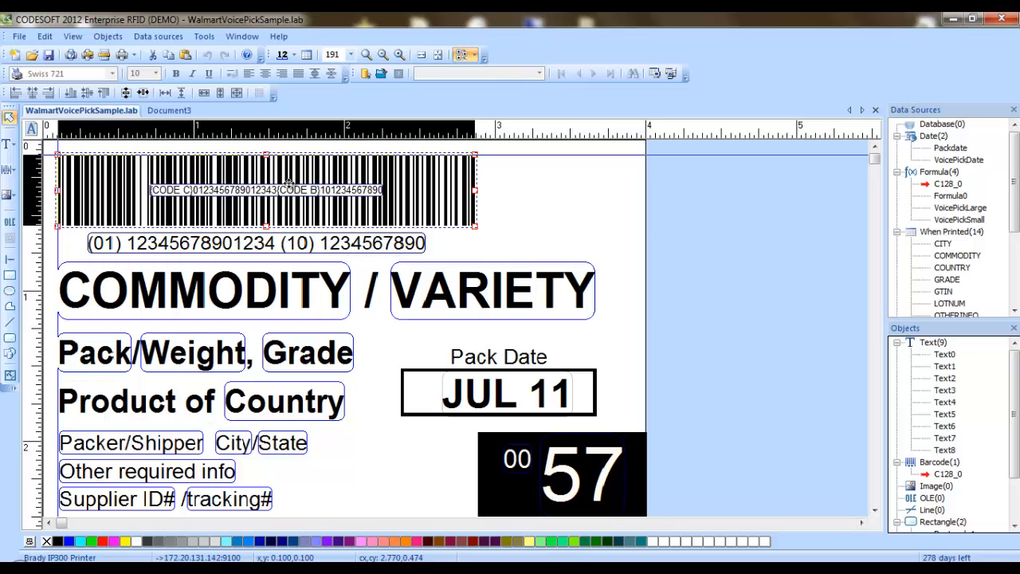
pyautogui.click(169, 111)
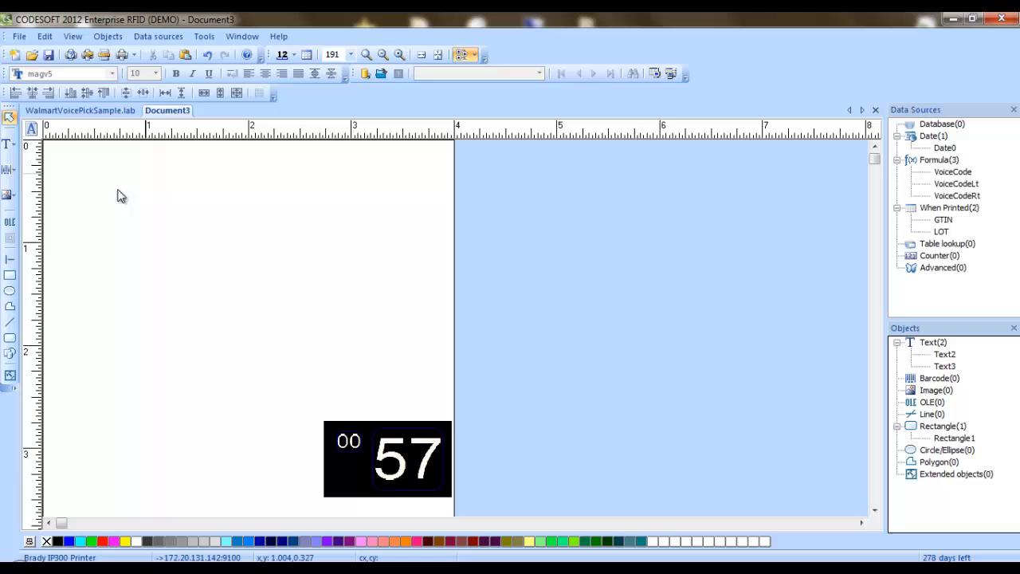
pyautogui.click(13, 173)
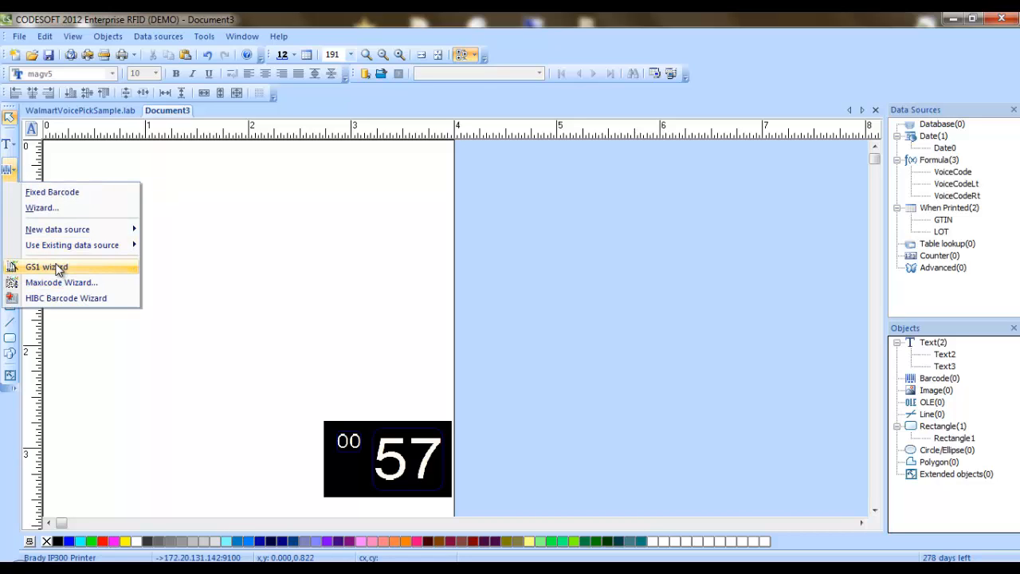
pyautogui.click(374, 231)
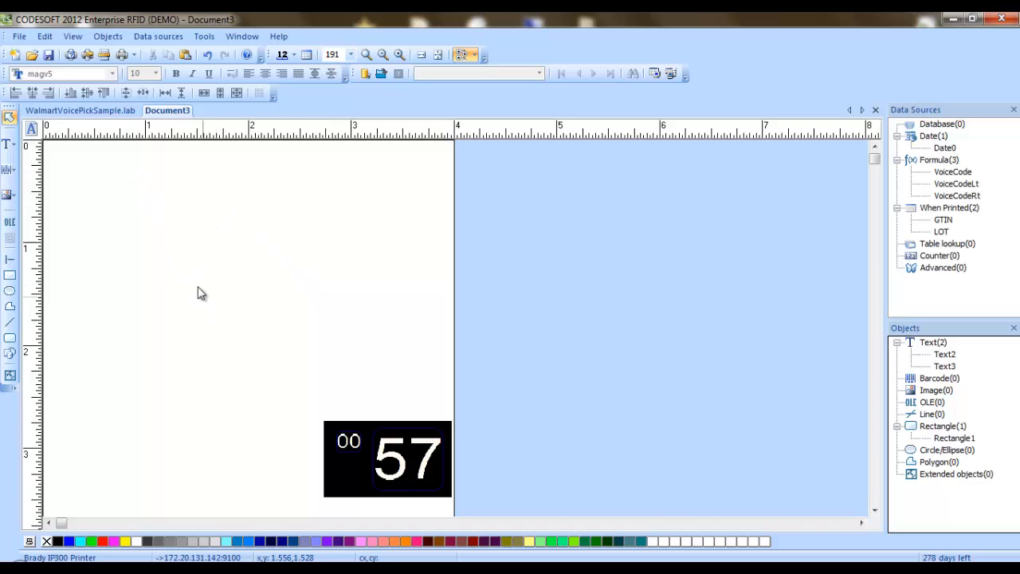
pyautogui.click(82, 111)
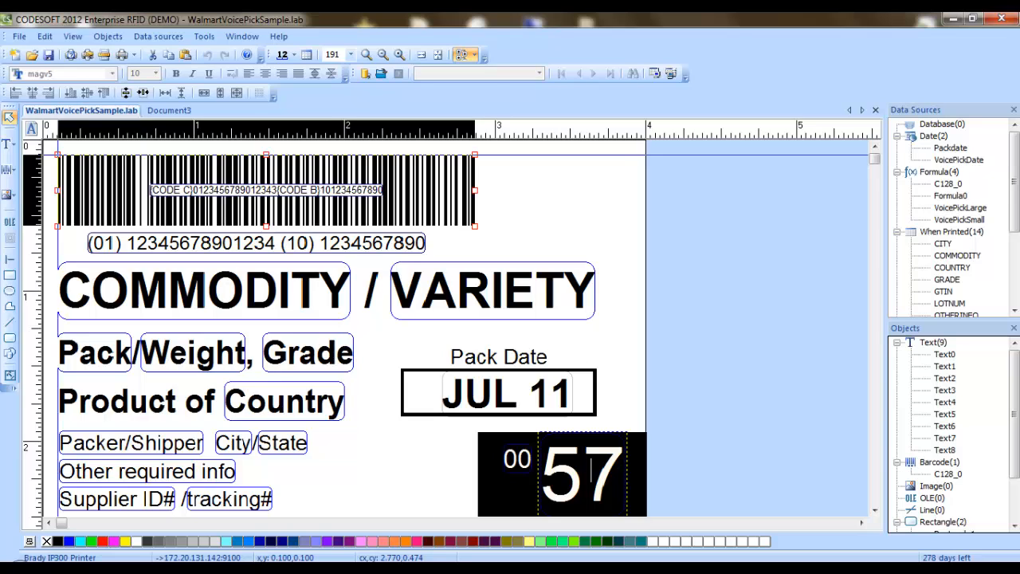
pyautogui.click(165, 110)
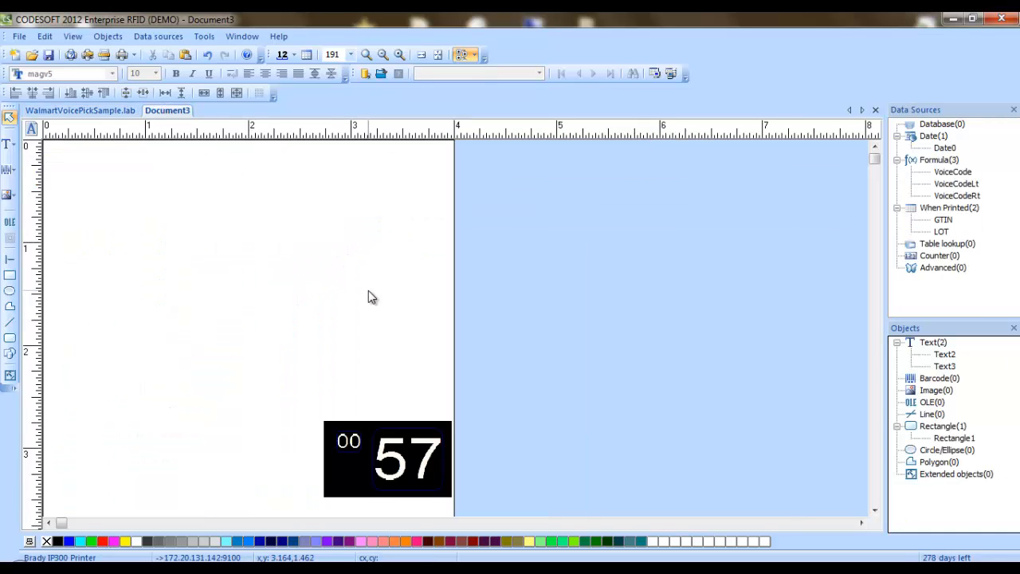